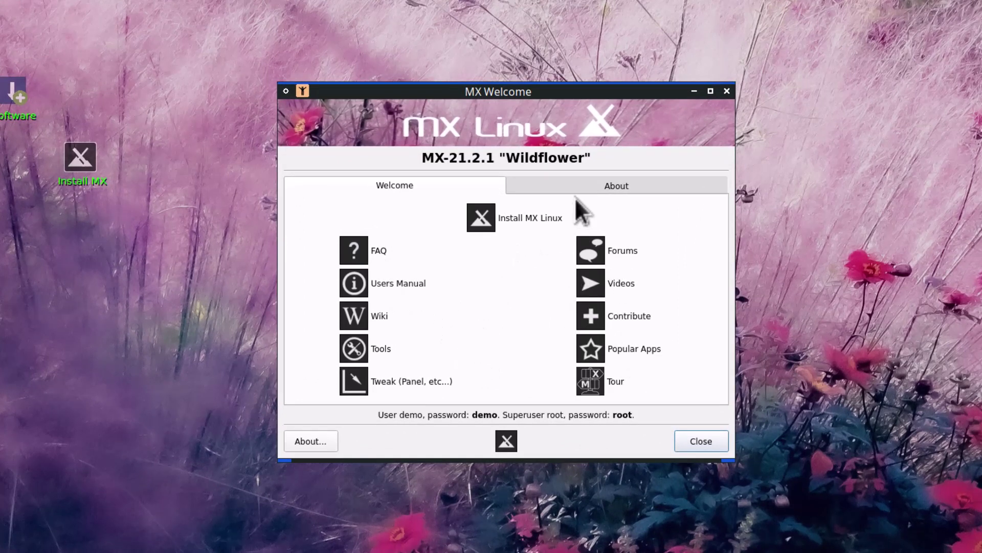
# Step: View the About information in MX Welcome
pyautogui.click(541, 182)
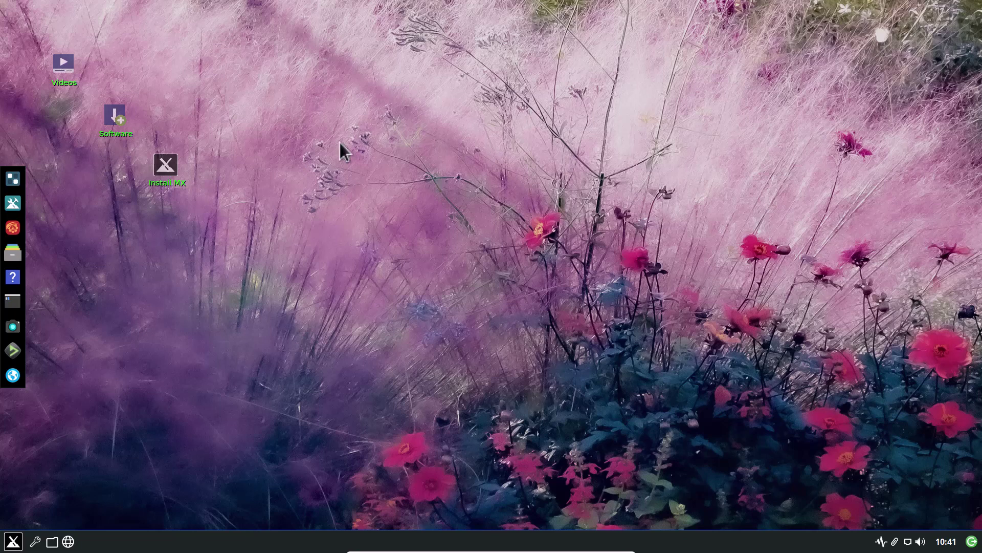
# Step: Launch the MX Linux installer with the default keyboard settings and choose to customize the disk layout in a maximized window
pyautogui.doubleClick(168, 181)
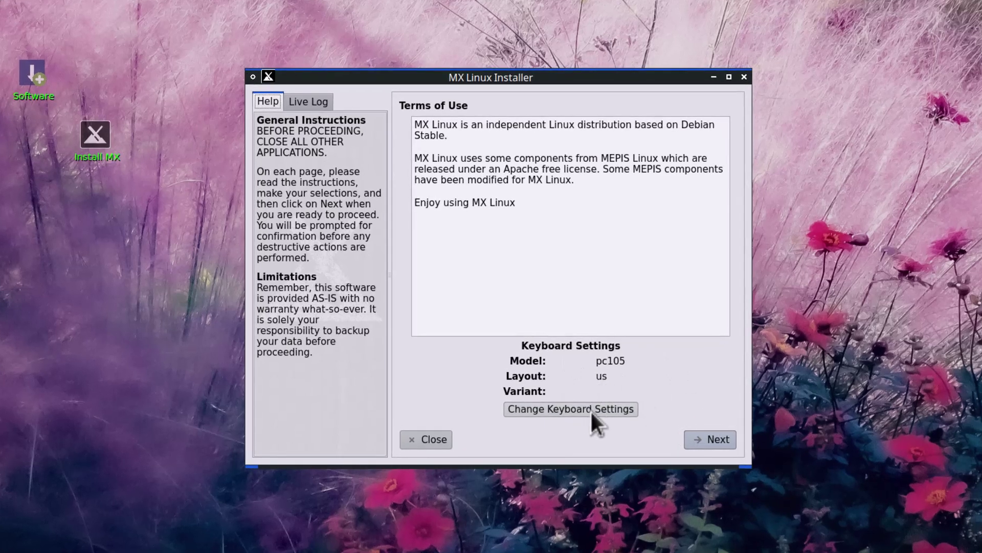
pyautogui.click(701, 441)
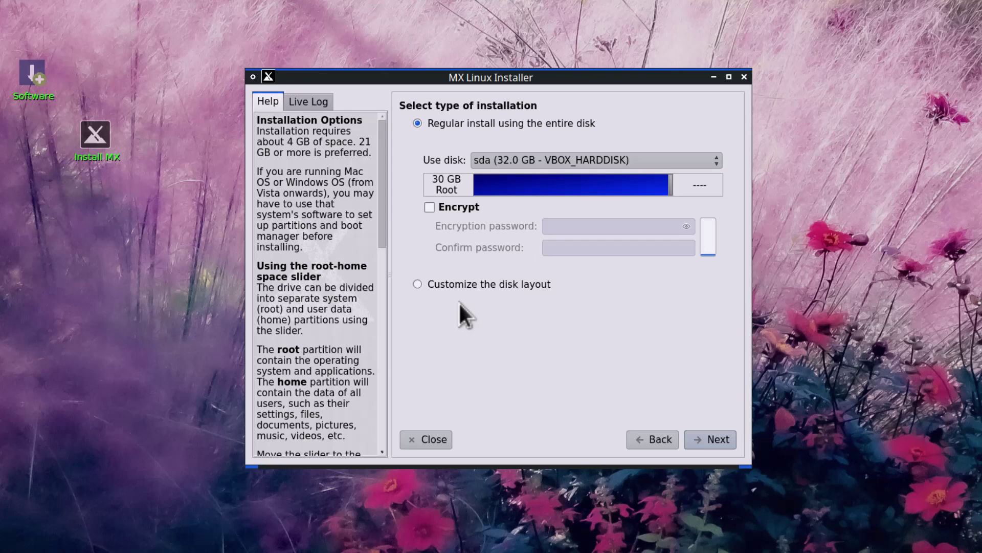
pyautogui.click(430, 285)
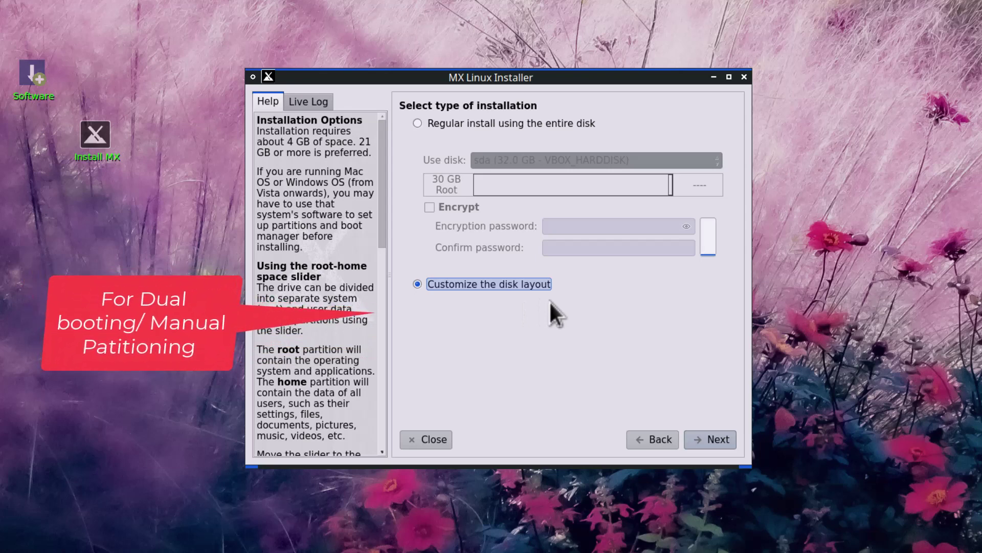
pyautogui.click(711, 449)
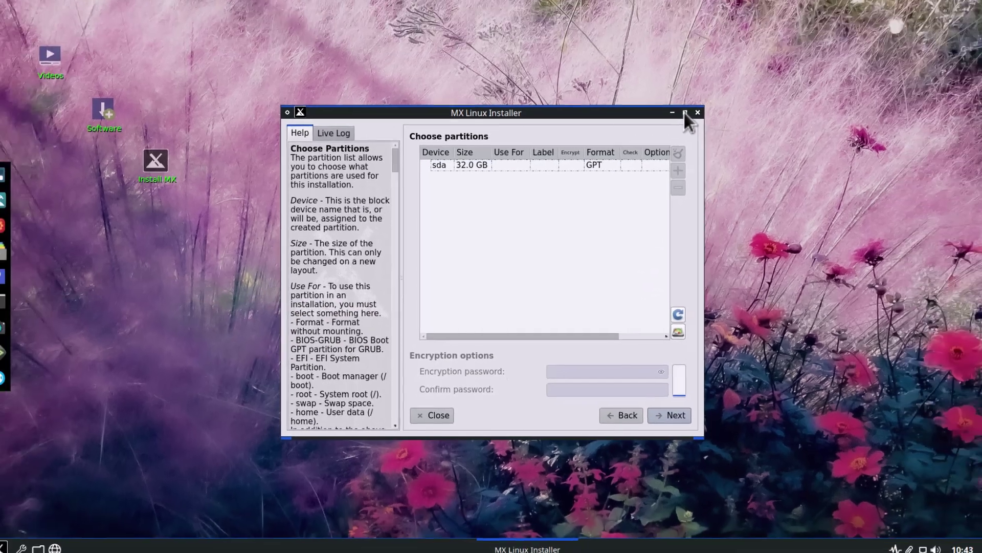
pyautogui.click(729, 77)
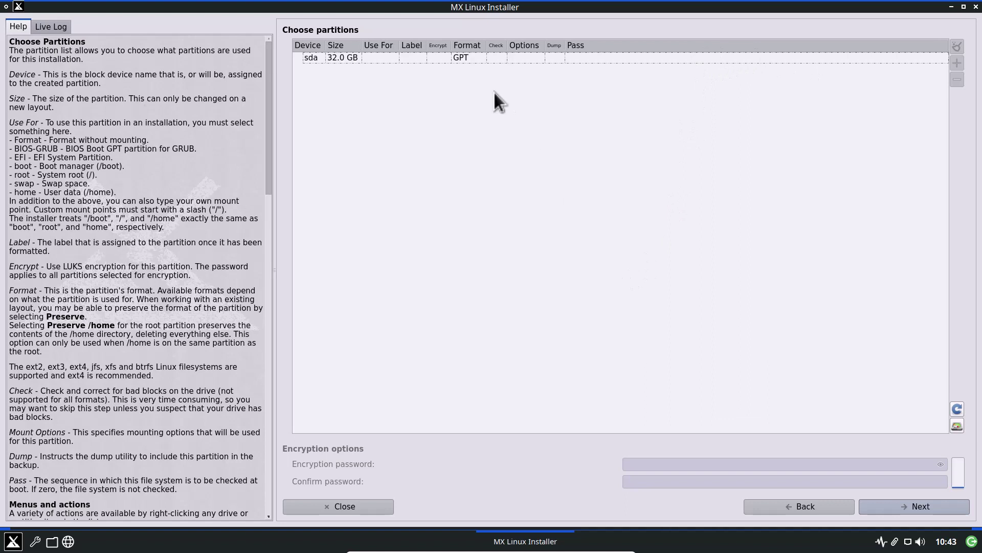
# Step: Consult the help on partition uses, and add a first partition of 20000 MB to the sda disk
pyautogui.click(587, 57)
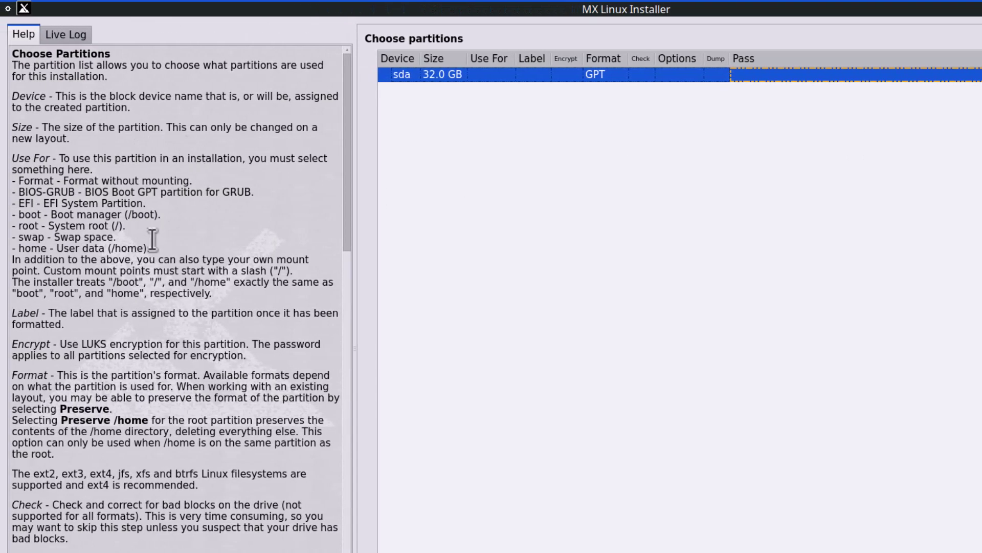
pyautogui.moveTo(44, 215); pyautogui.dragTo(19, 215)
pyautogui.click(19, 219)
pyautogui.moveTo(346, 201)
pyautogui.mouseDown()
pyautogui.moveTo(345, 552)
pyautogui.moveTo(359, 209)
pyautogui.mouseUp()
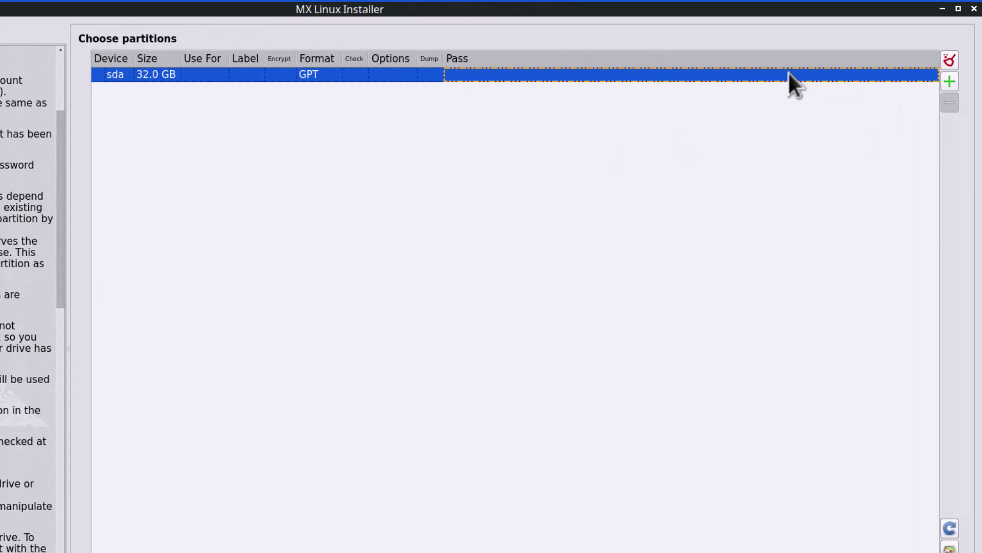
pyautogui.click(950, 82)
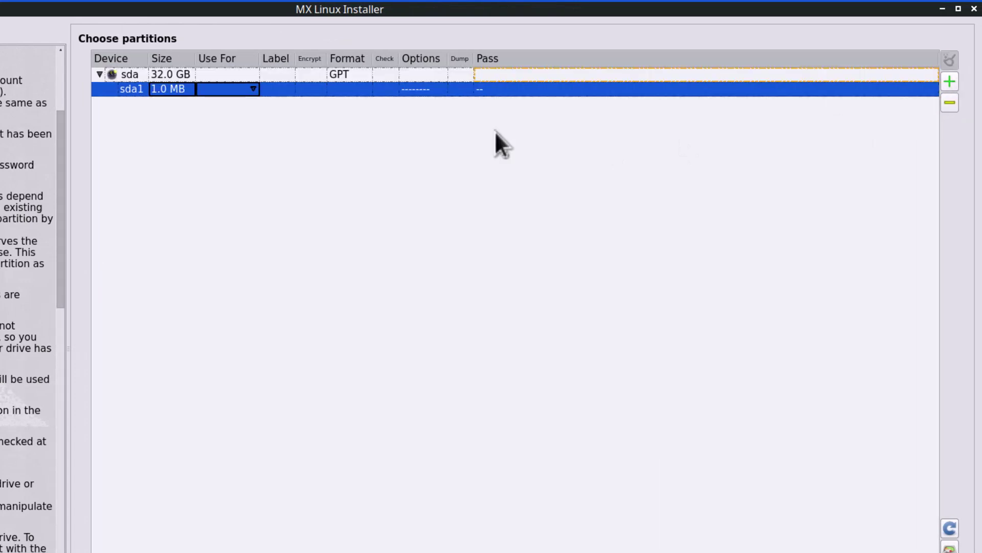
pyautogui.doubleClick(159, 89)
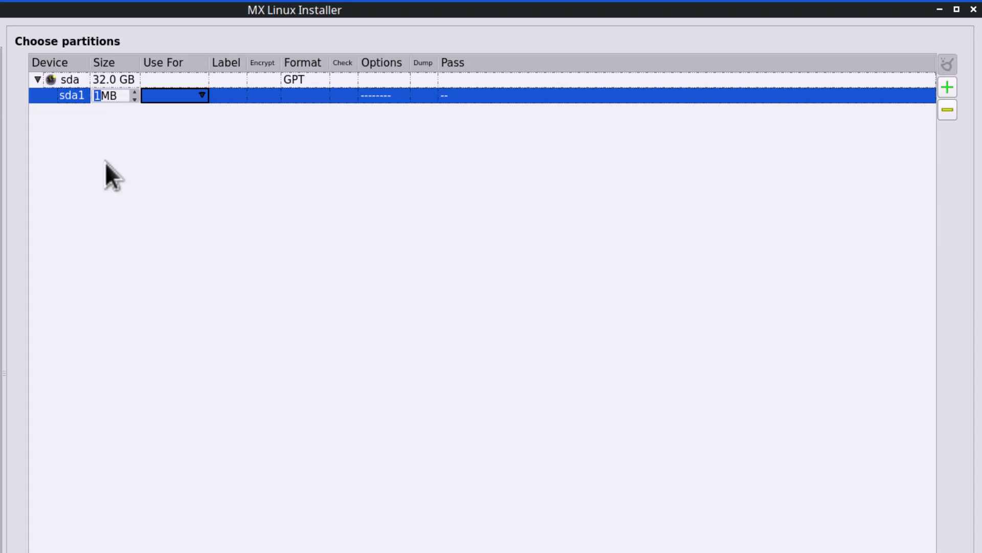
pyautogui.write('20000')
pyautogui.press('Return')
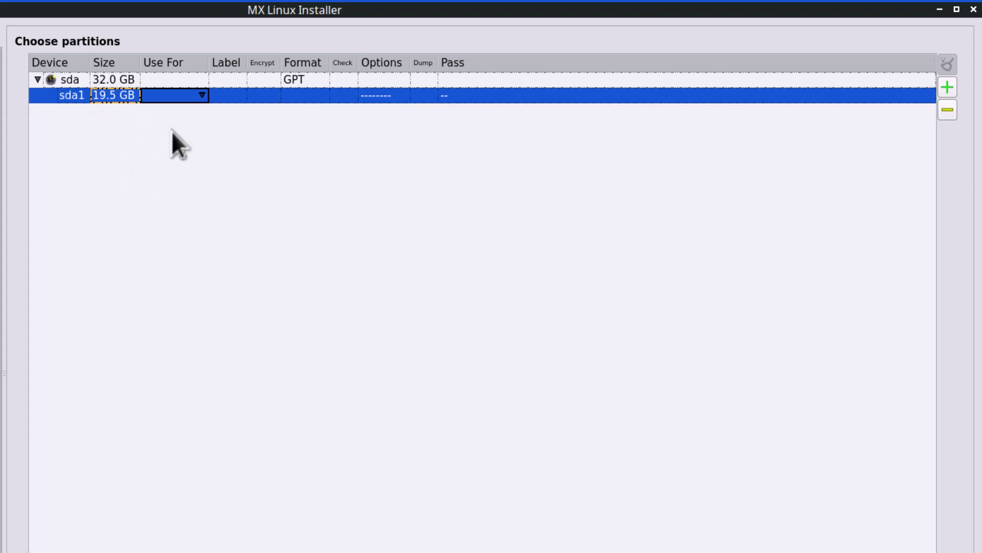
# Step: Assign the sda1 partition to be used for root with the ext4 format
pyautogui.click(191, 98)
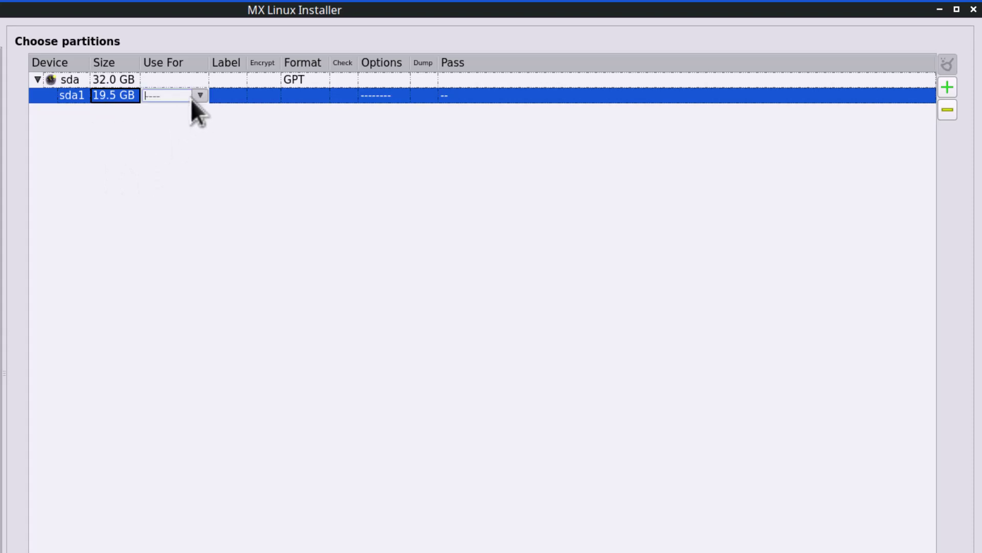
pyautogui.click(200, 96)
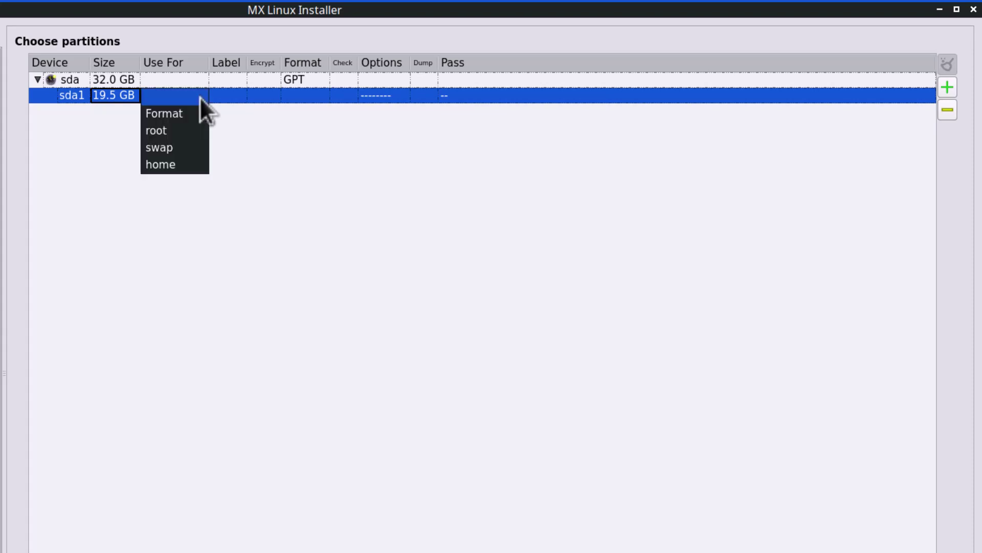
pyautogui.click(182, 132)
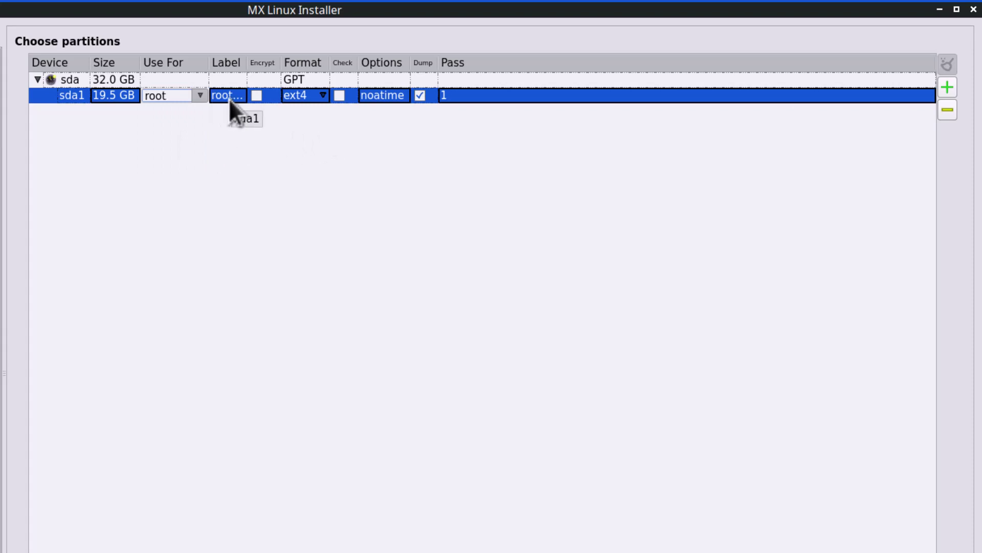
pyautogui.click(320, 98)
pyautogui.click(320, 99)
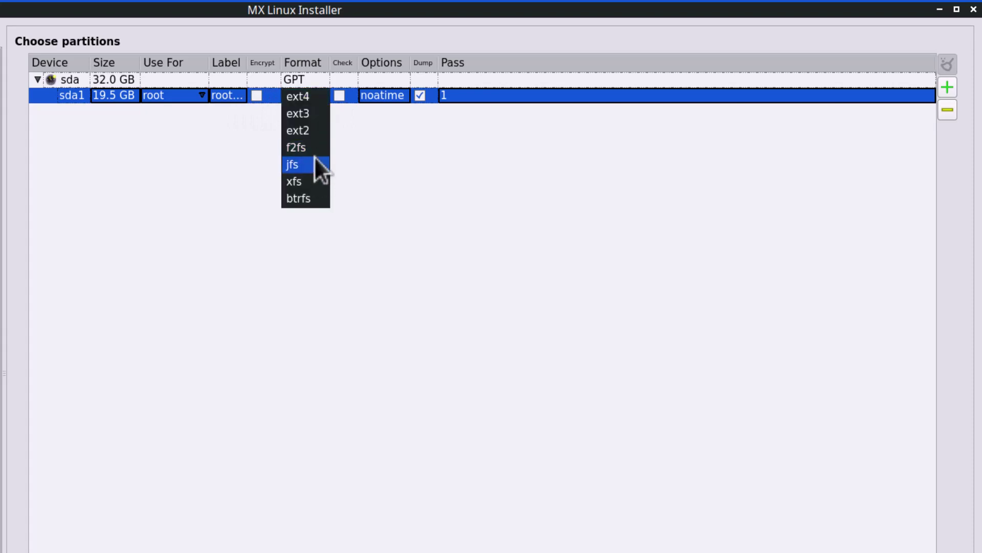
pyautogui.click(309, 97)
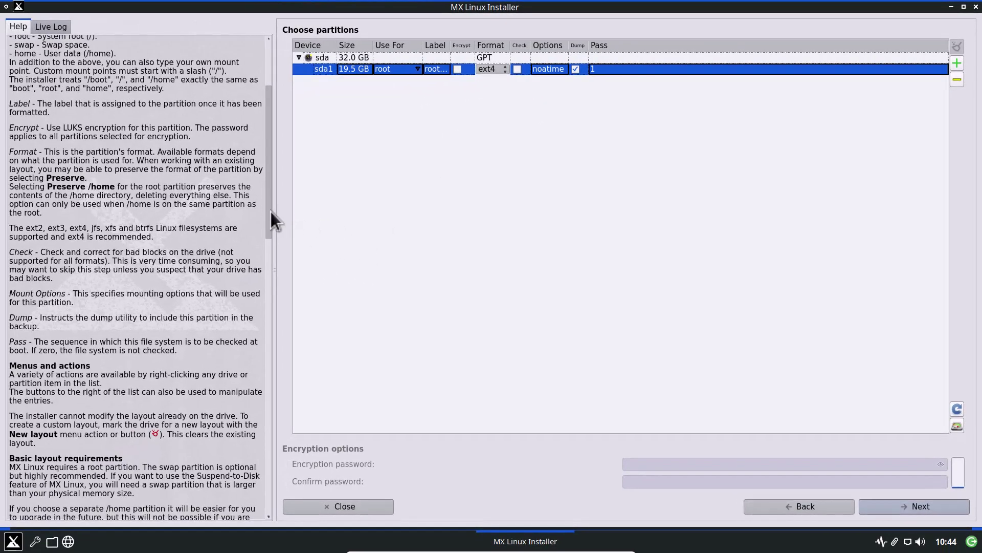
# Step: Examine the help descriptions of the Dump and Pass partition settings
pyautogui.moveTo(269, 211)
pyautogui.mouseDown()
pyautogui.moveTo(266, 342)
pyautogui.moveTo(263, 150)
pyautogui.moveTo(270, 192)
pyautogui.mouseUp()
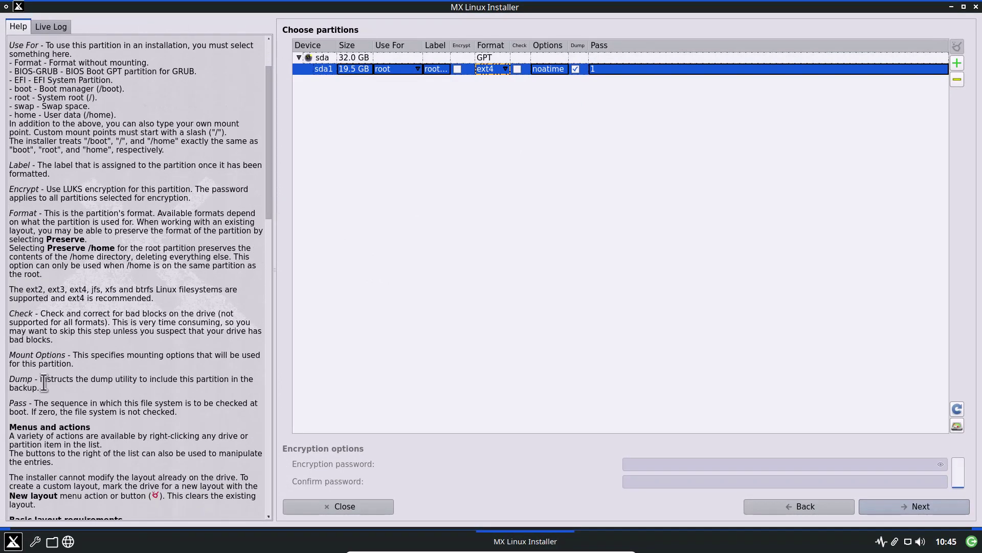
pyautogui.moveTo(43, 382); pyautogui.dragTo(7, 382)
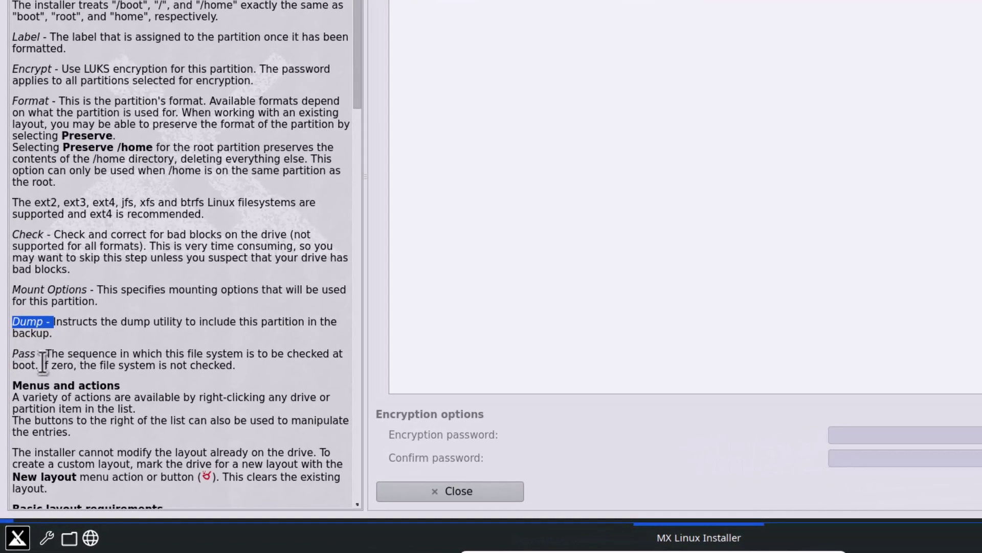
pyautogui.doubleClick(35, 354)
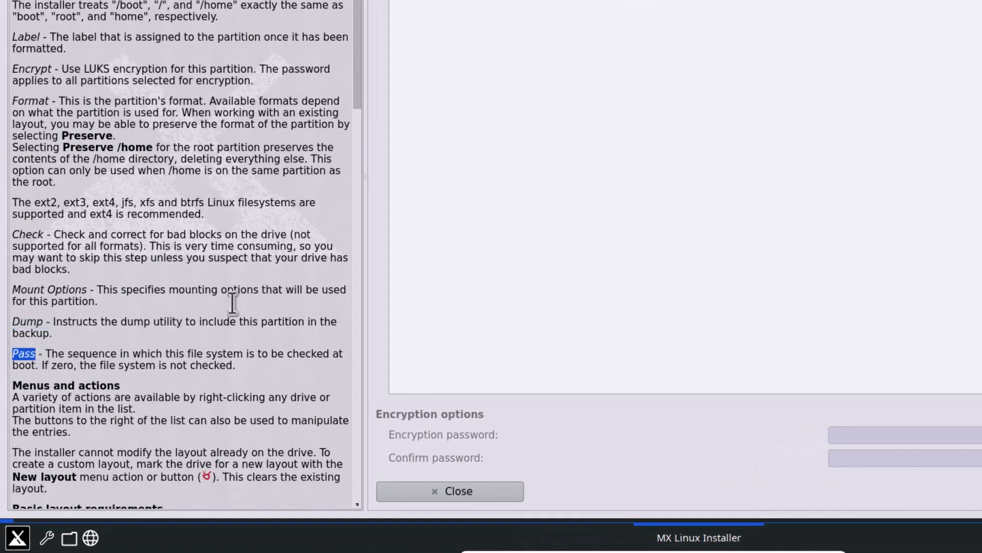
pyautogui.click(272, 359)
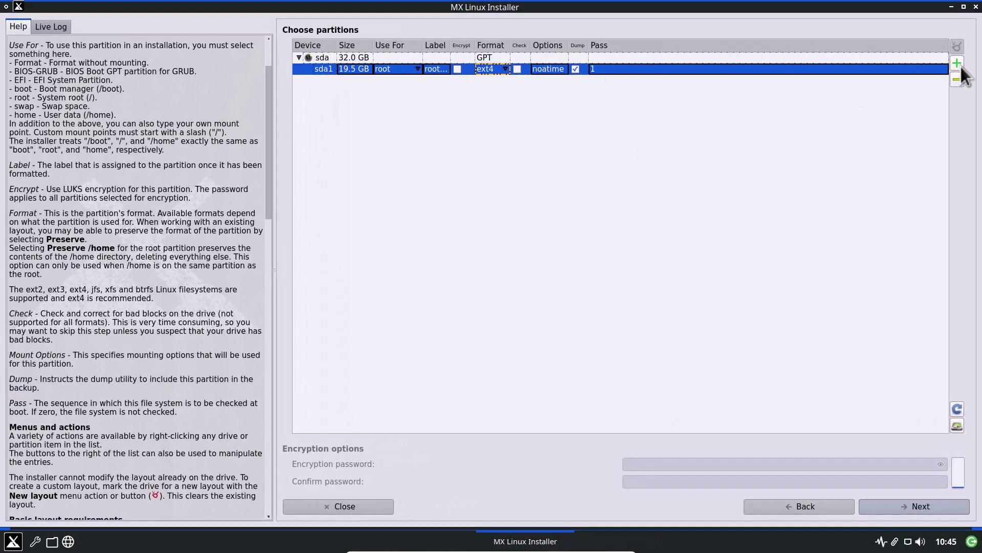
# Step: Add a second partition of 2.0 GB to sda and use it for ESP, keeping the FAT32 format
pyautogui.click(957, 63)
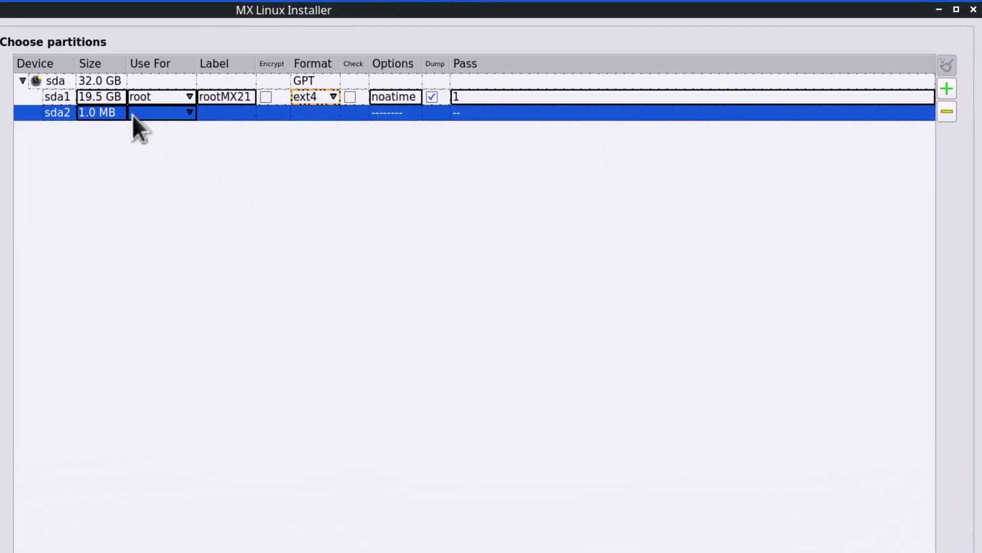
pyautogui.doubleClick(87, 113)
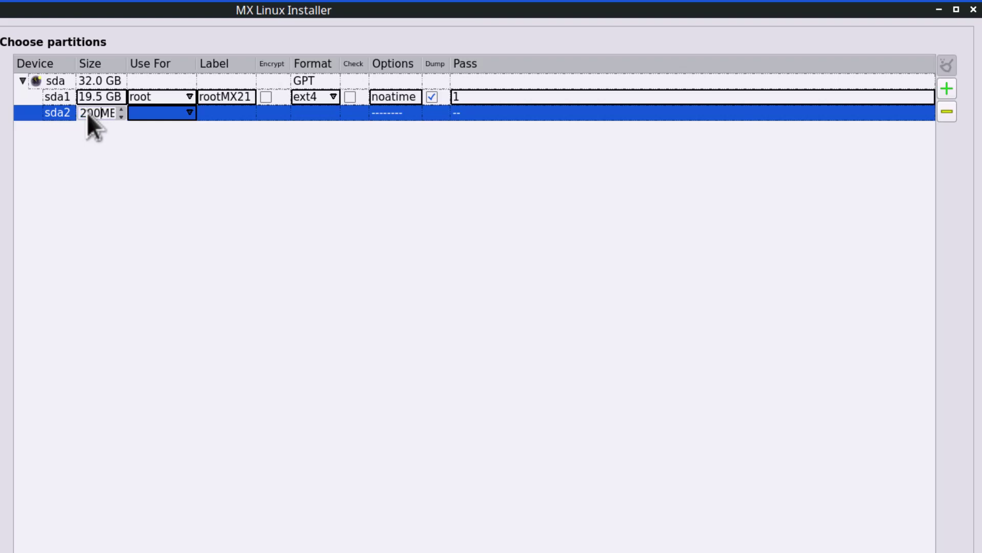
pyautogui.press('Return')
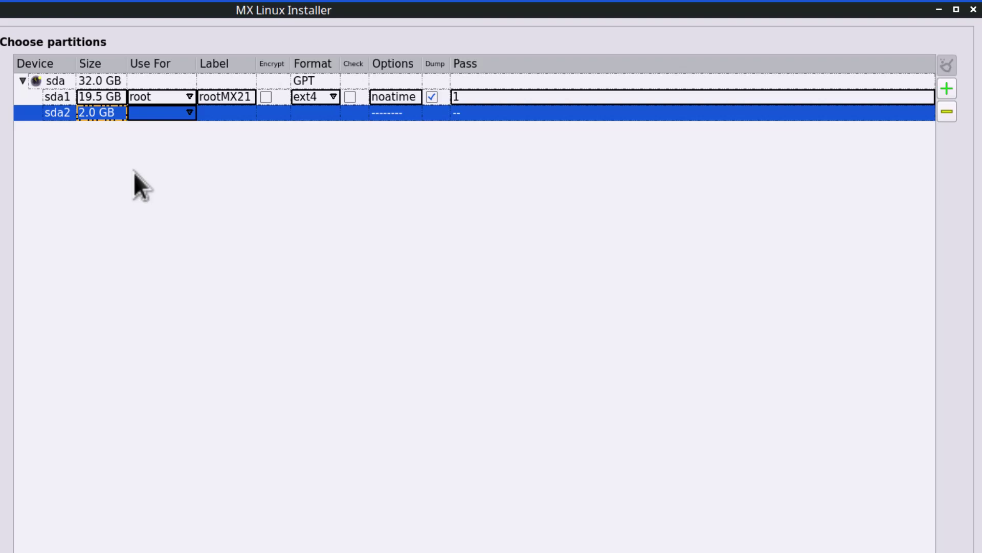
pyautogui.click(188, 112)
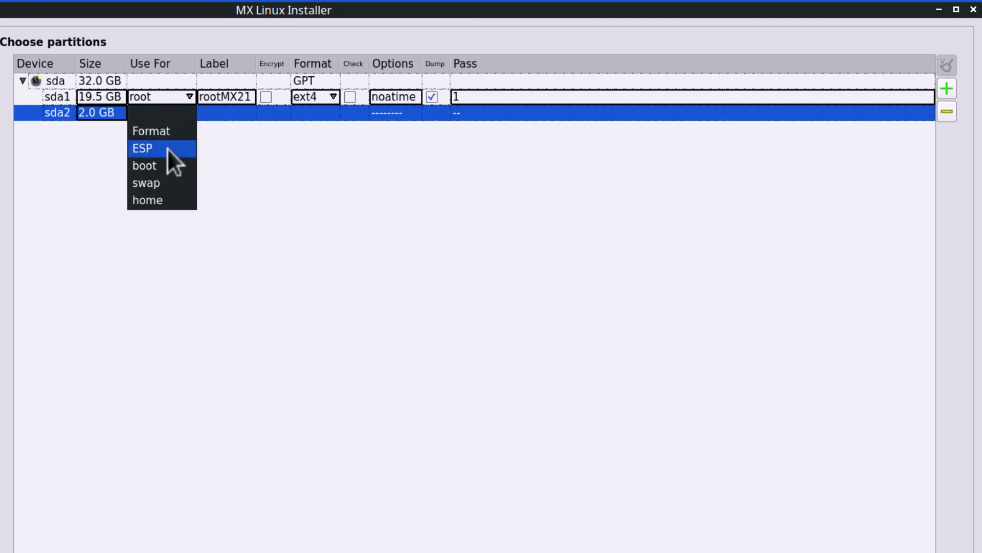
pyautogui.click(167, 148)
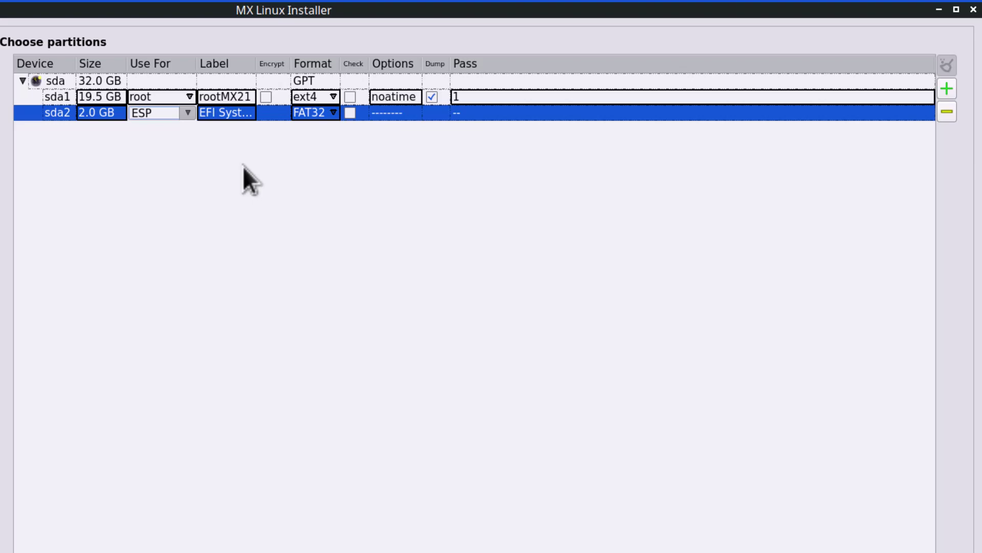
pyautogui.click(230, 112)
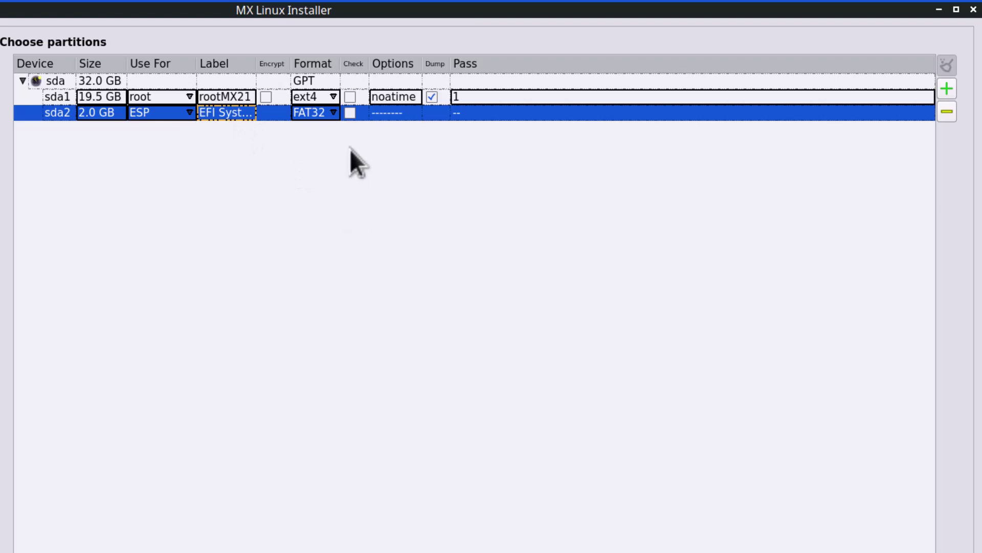
pyautogui.click(331, 112)
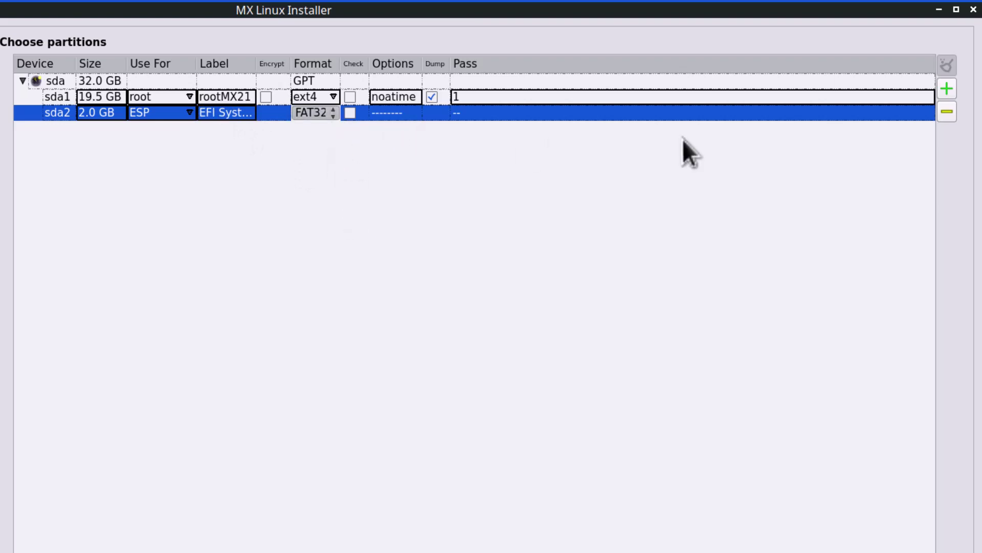
# Step: Add a third partition of 5000 MB to sda and use it for swap
pyautogui.click(948, 90)
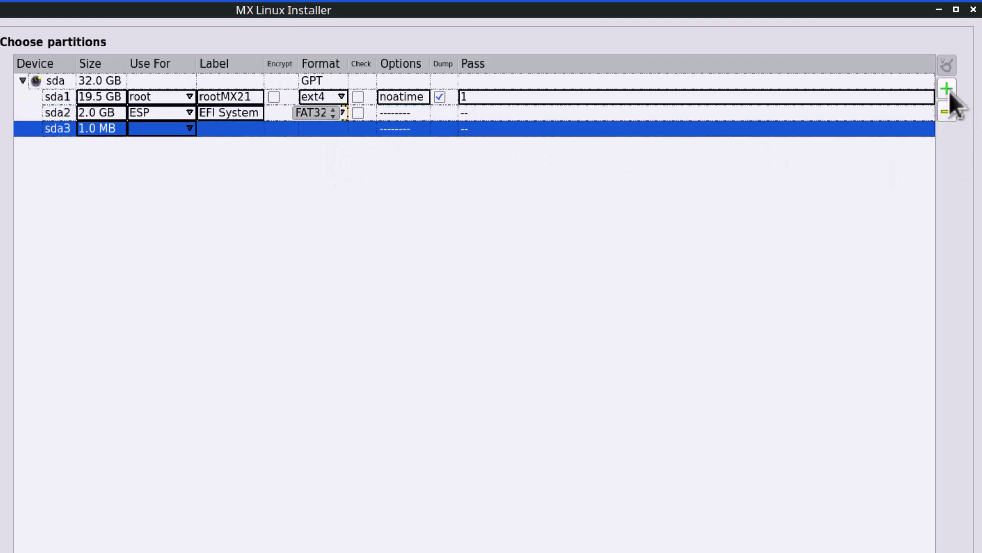
pyautogui.click(83, 128)
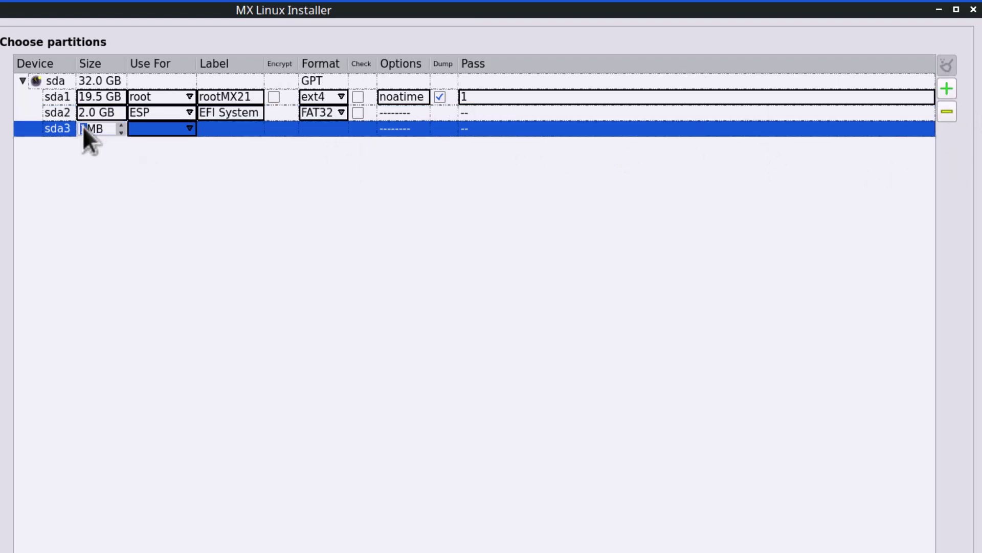
pyautogui.write('5000')
pyautogui.press('Return')
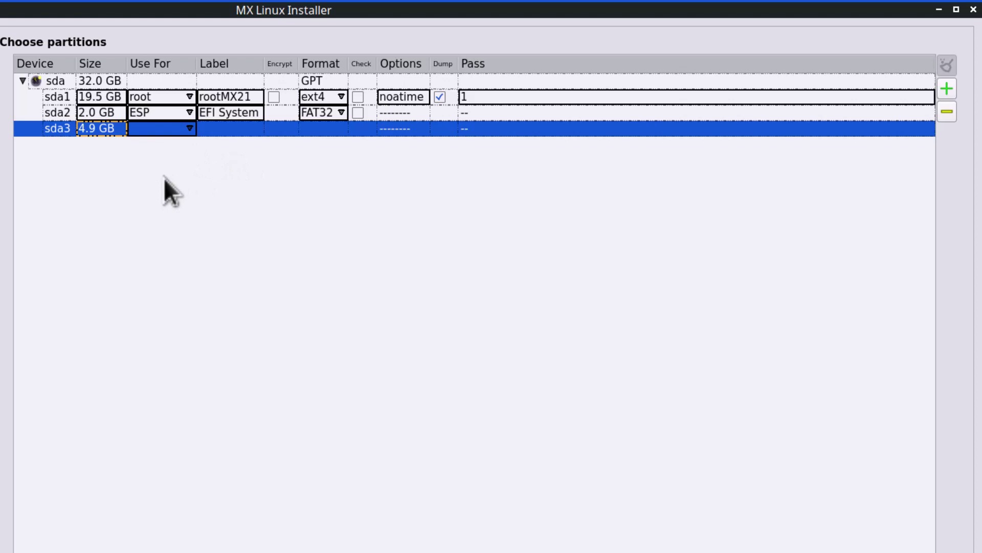
pyautogui.click(186, 130)
pyautogui.click(185, 130)
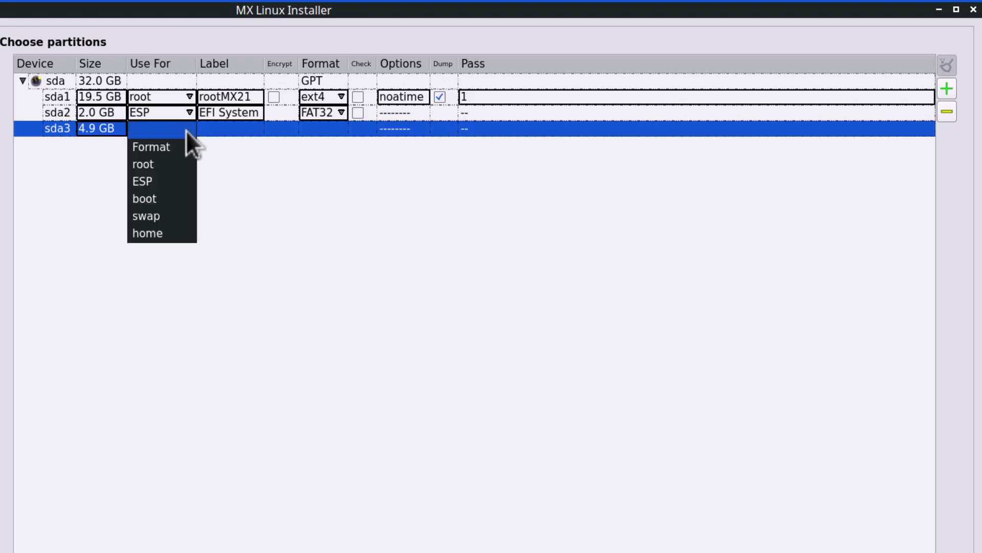
pyautogui.click(170, 217)
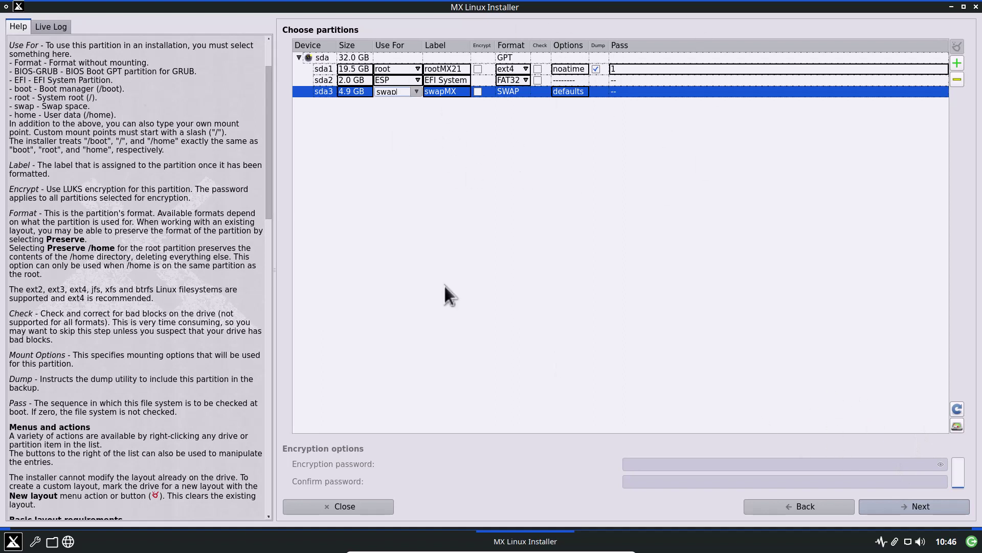
# Step: Proceed with the custom partition layout and show the details of the requested actions
pyautogui.click(923, 505)
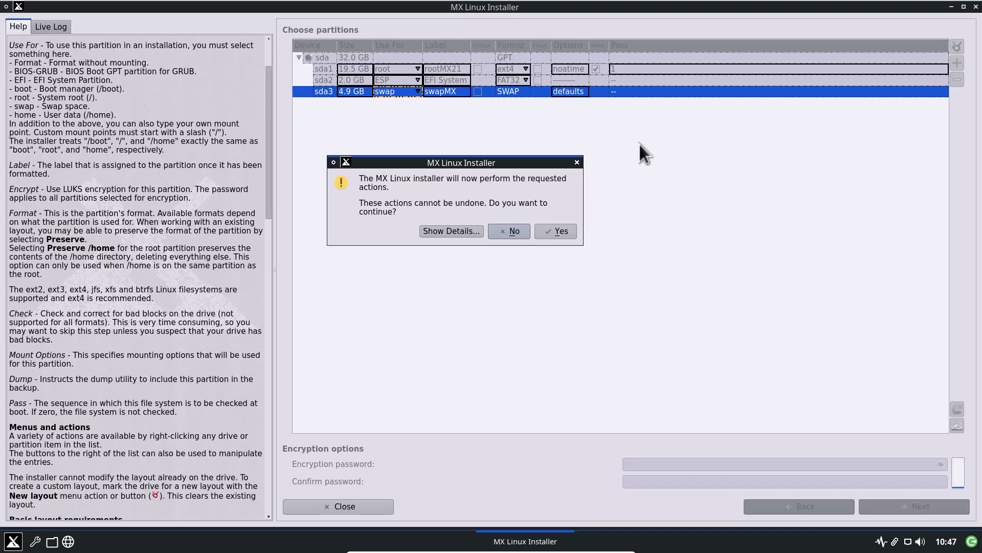
pyautogui.click(444, 232)
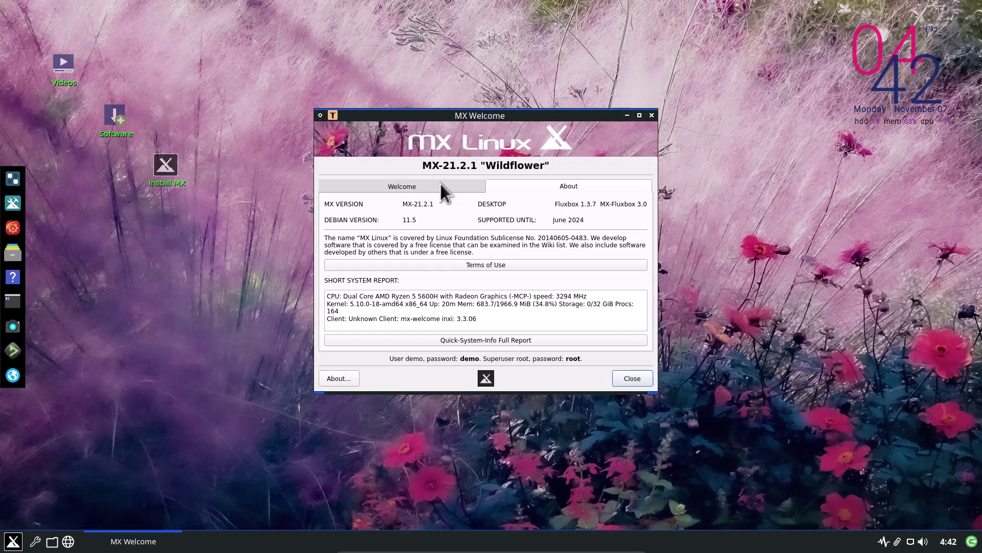
# Step: Return to the Welcome page of MX Welcome
pyautogui.click(441, 185)
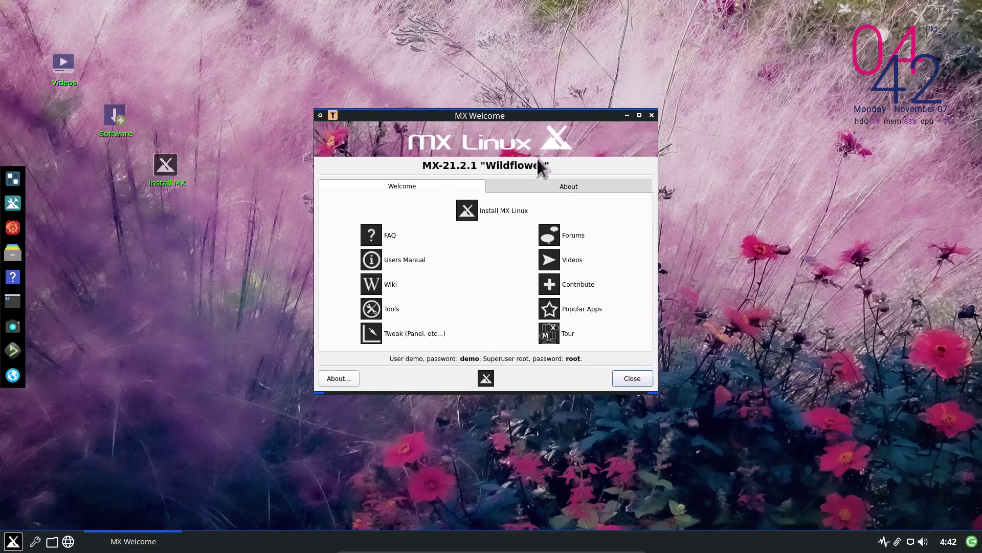
# Step: Review the Welcome and About pages of MX Welcome, including the version details and short system report, and close the window
pyautogui.click(524, 182)
pyautogui.click(455, 185)
pyautogui.click(563, 183)
pyautogui.click(464, 186)
pyautogui.click(531, 188)
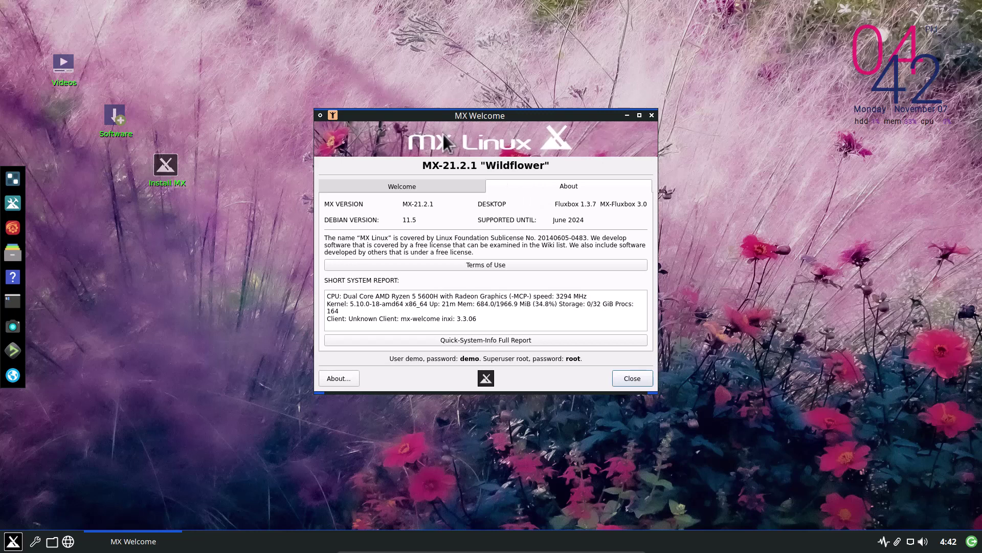
pyautogui.click(653, 115)
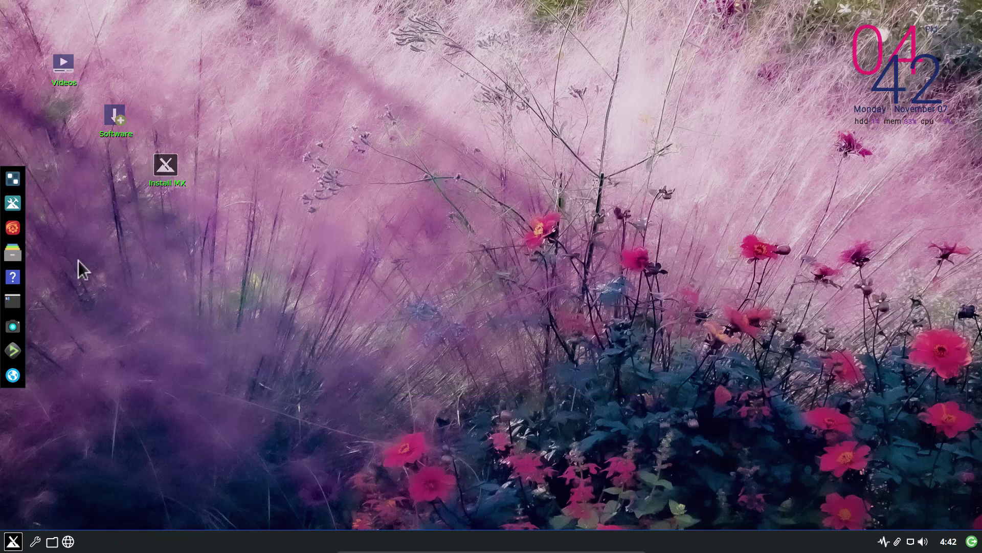
# Step: Open a terminal, maximize it, and run neofetch to display the system information
pyautogui.click(12, 302)
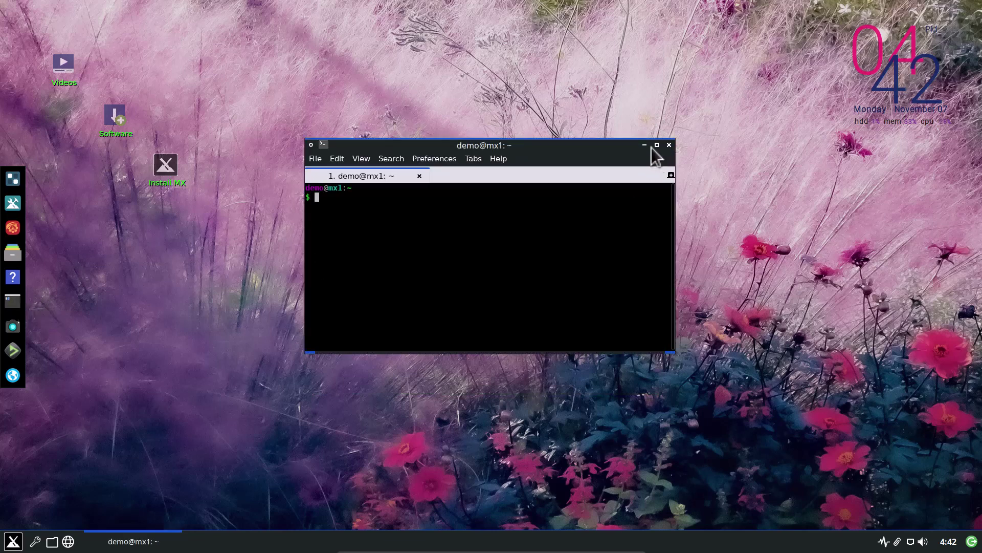
pyautogui.click(654, 146)
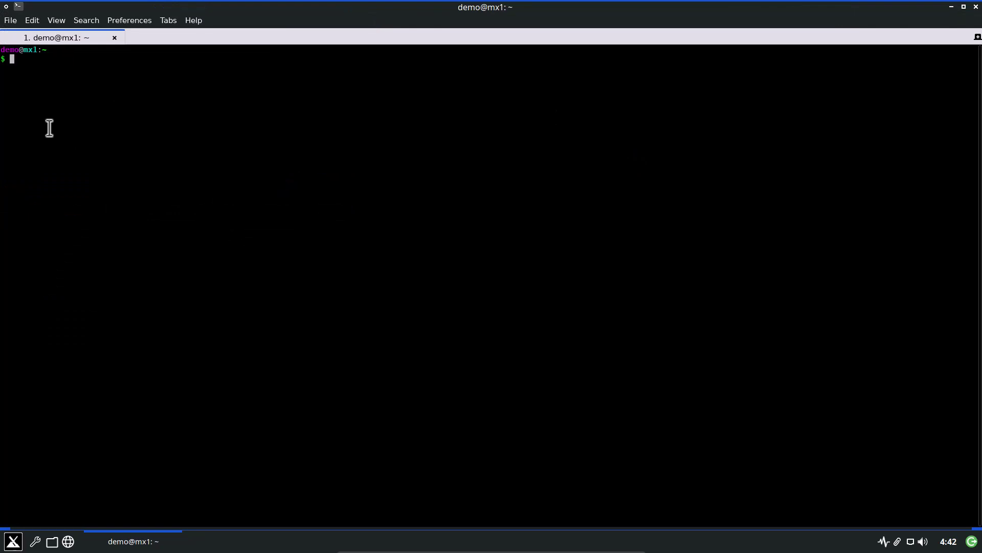
pyautogui.write('neofetch')
pyautogui.press('Return')
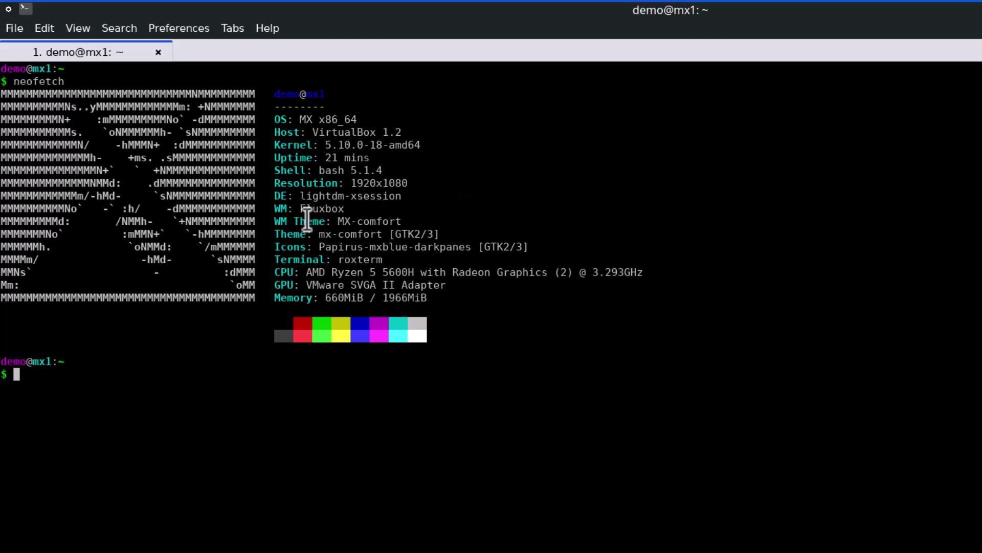
# Step: Highlight the window manager and memory usage values in the neofetch output, then restore the terminal's size and close it
pyautogui.moveTo(347, 208); pyautogui.dragTo(302, 208)
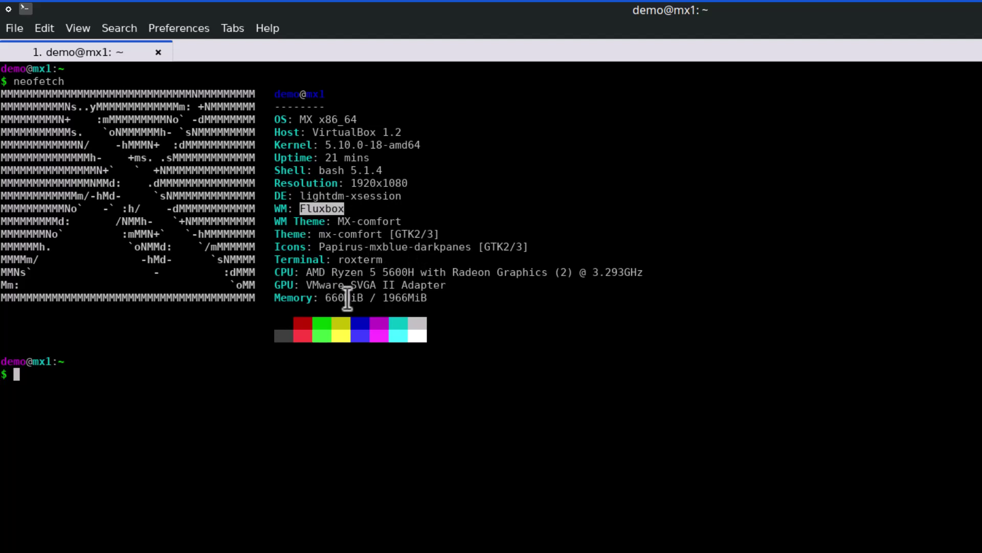
pyautogui.moveTo(325, 298); pyautogui.dragTo(370, 300)
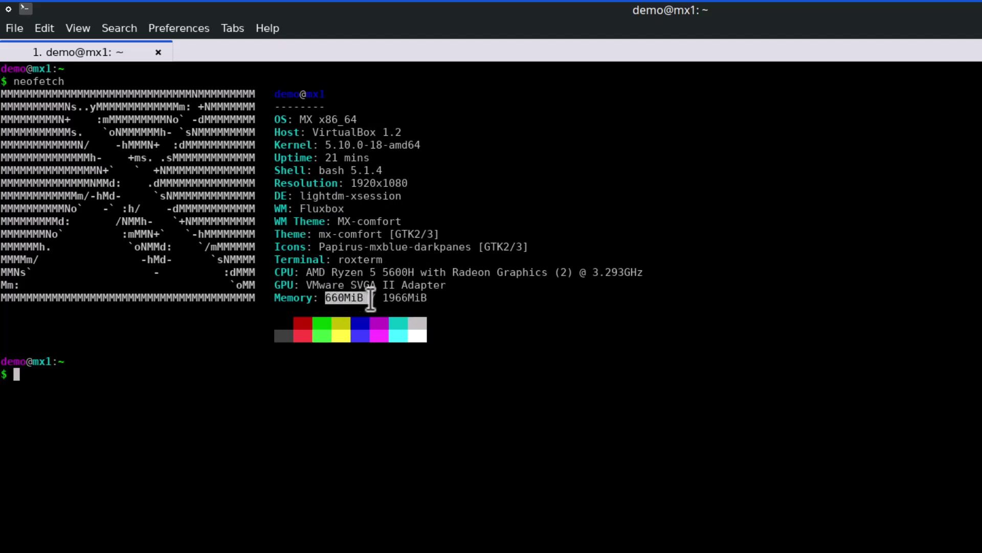
pyautogui.click(691, 282)
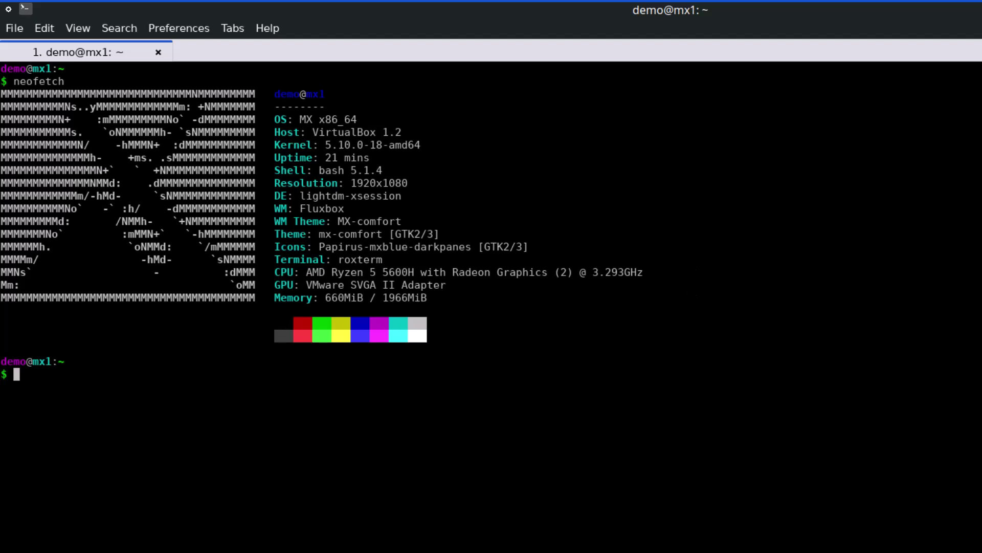
pyautogui.click(981, 9)
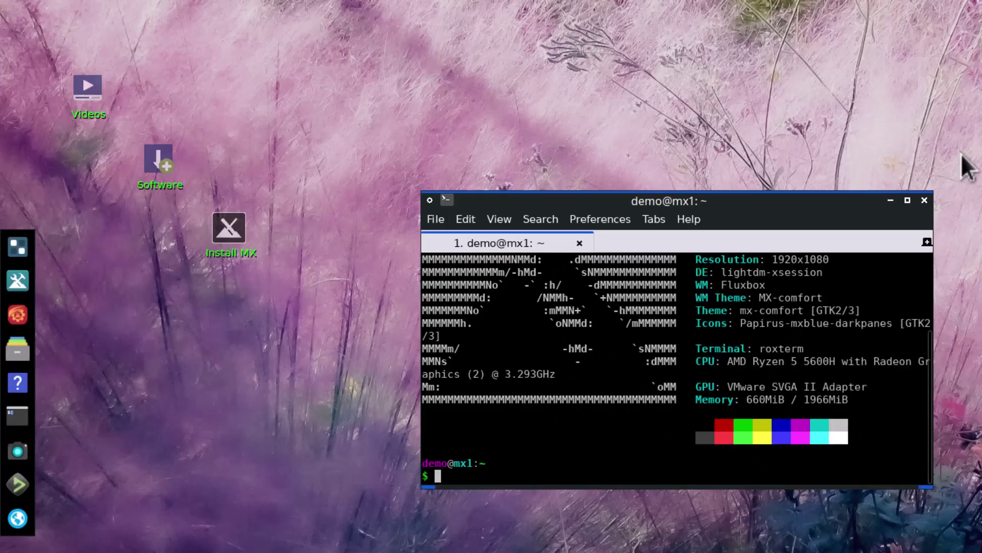
pyautogui.click(924, 201)
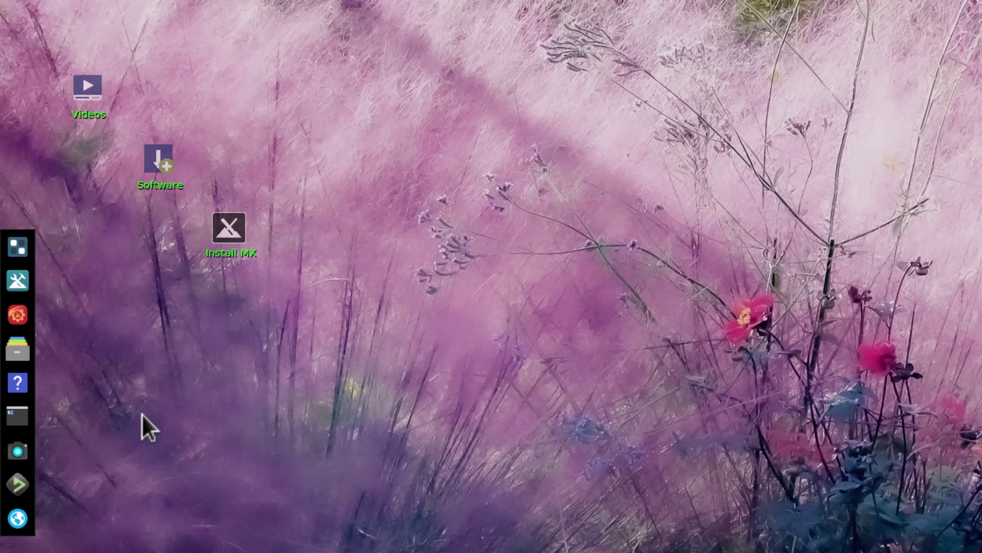
# Step: Launch Firefox by filtering the all-applications launcher for "fire", and close the browser window once it has opened
pyautogui.hotkey('alt', 'F2')
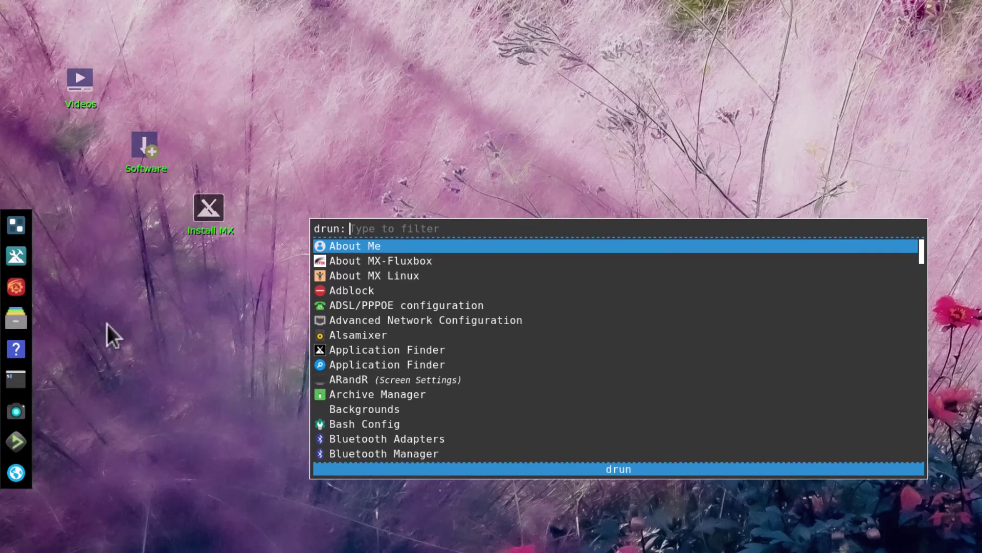
pyautogui.click(17, 225)
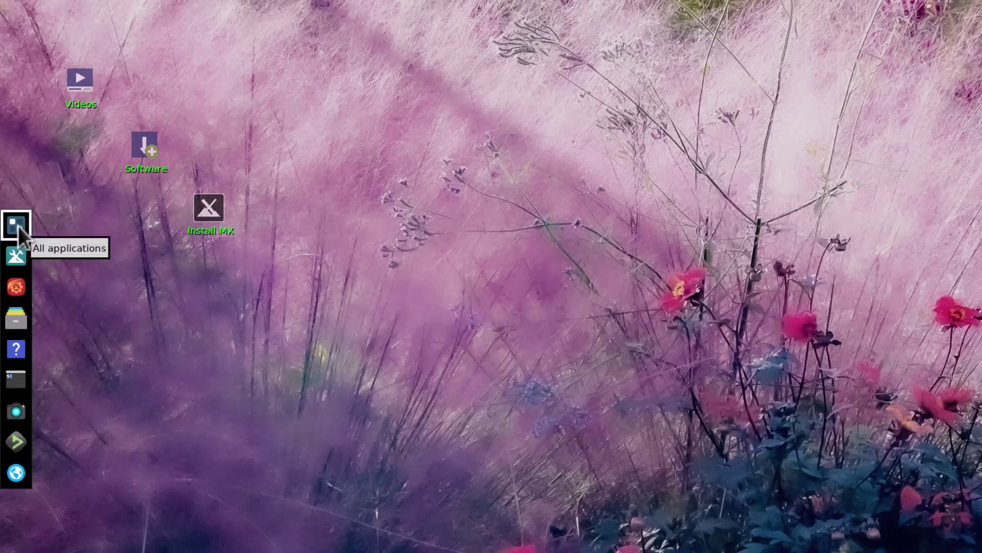
pyautogui.click(21, 225)
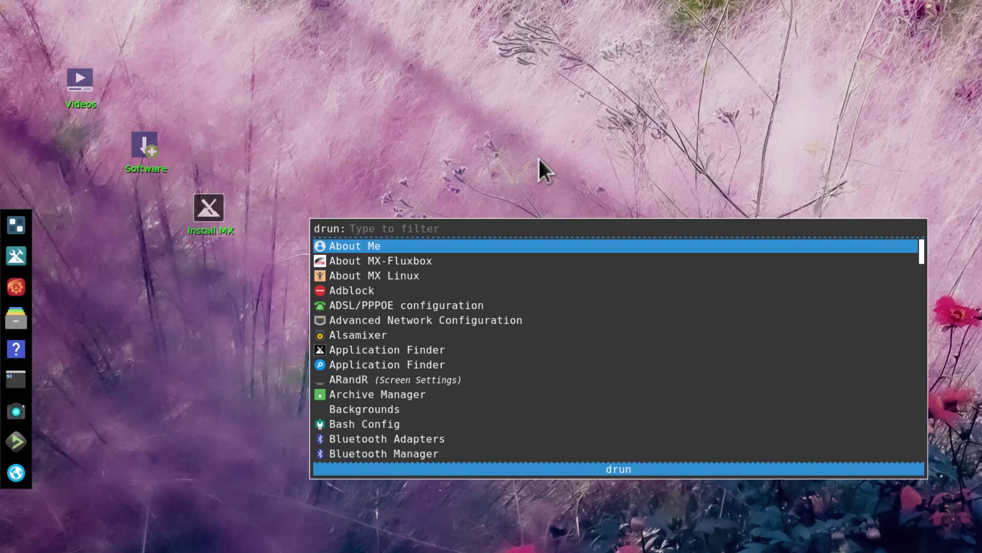
pyautogui.write('fire')
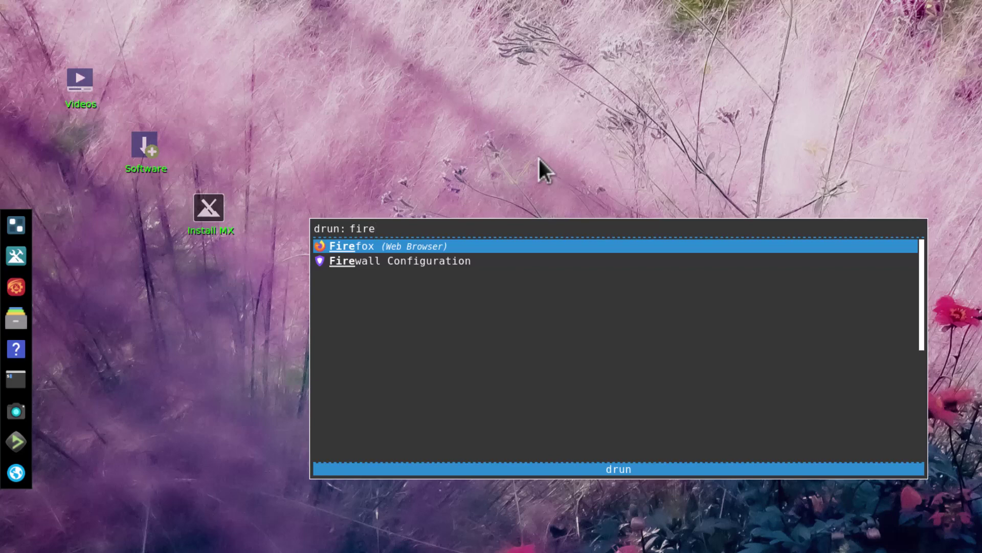
pyautogui.press('Return')
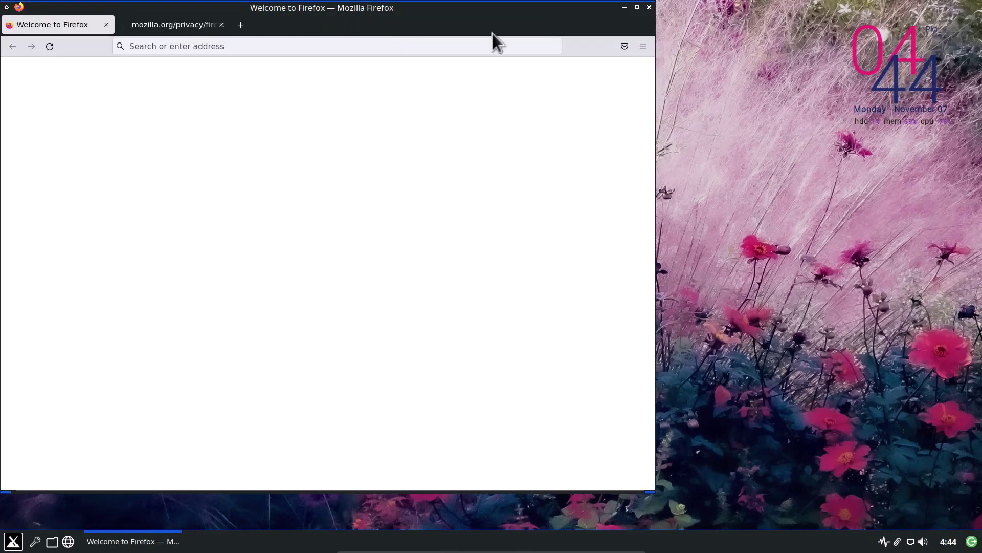
pyautogui.click(650, 7)
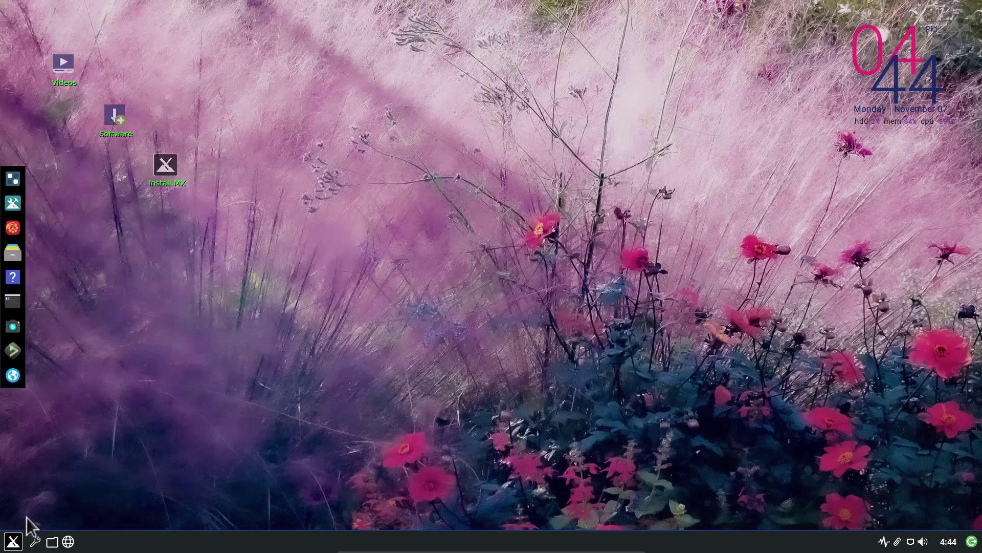
# Step: Open Application Finder, look over the list of all applications, and show the Bookmarks category
pyautogui.click(13, 541)
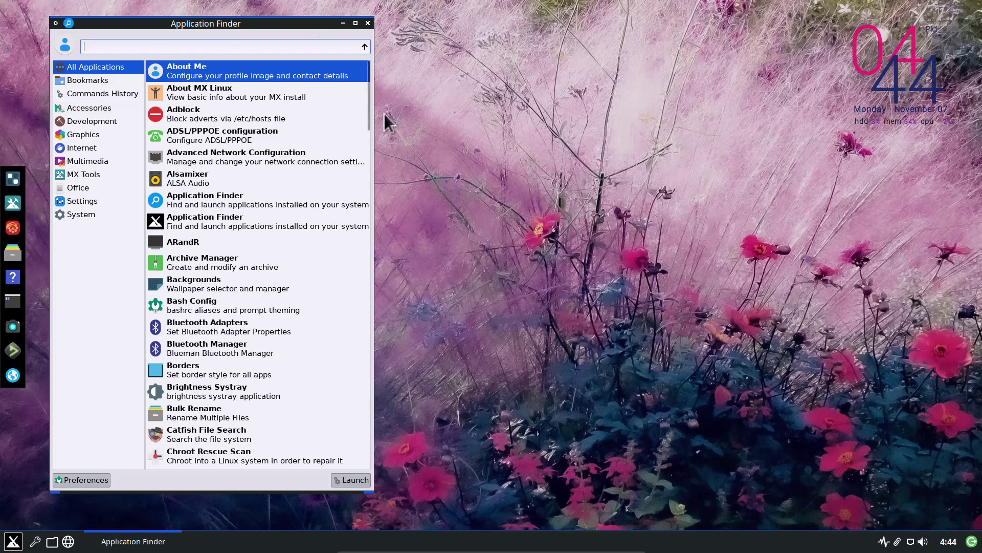
pyautogui.moveTo(367, 109); pyautogui.dragTo(372, 79)
pyautogui.click(94, 79)
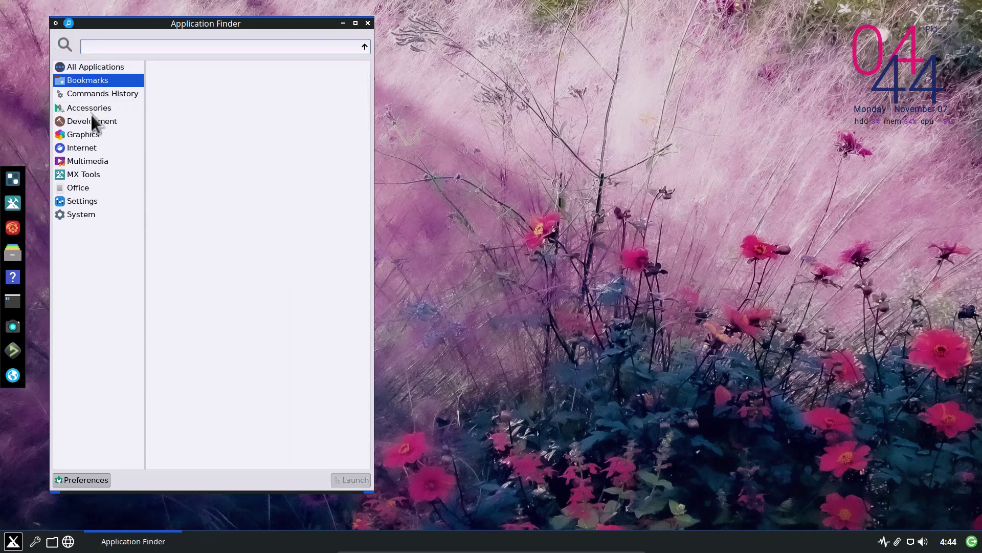
# Step: Examine the applications in the Accessories category one by one, from Galculator down to Xfburn
pyautogui.click(91, 112)
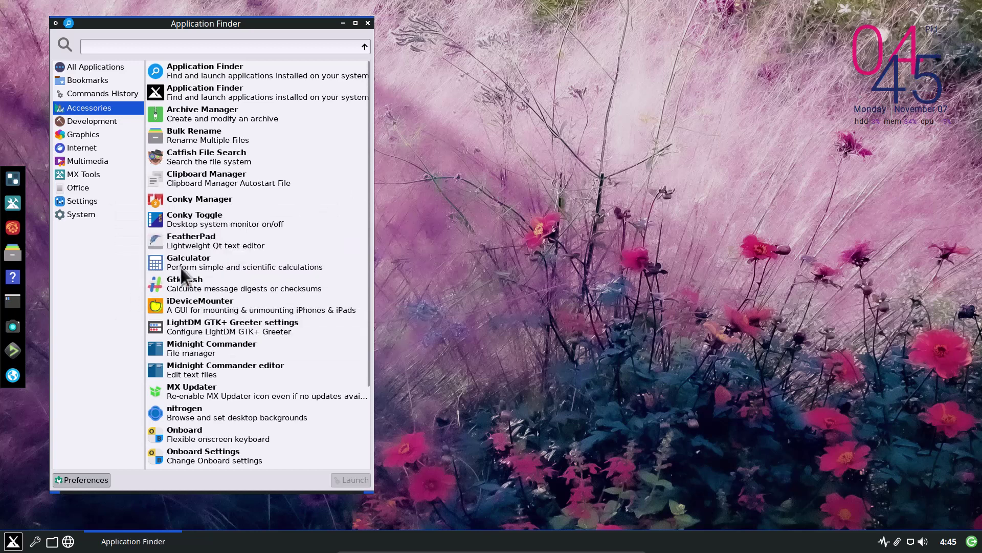
pyautogui.click(266, 268)
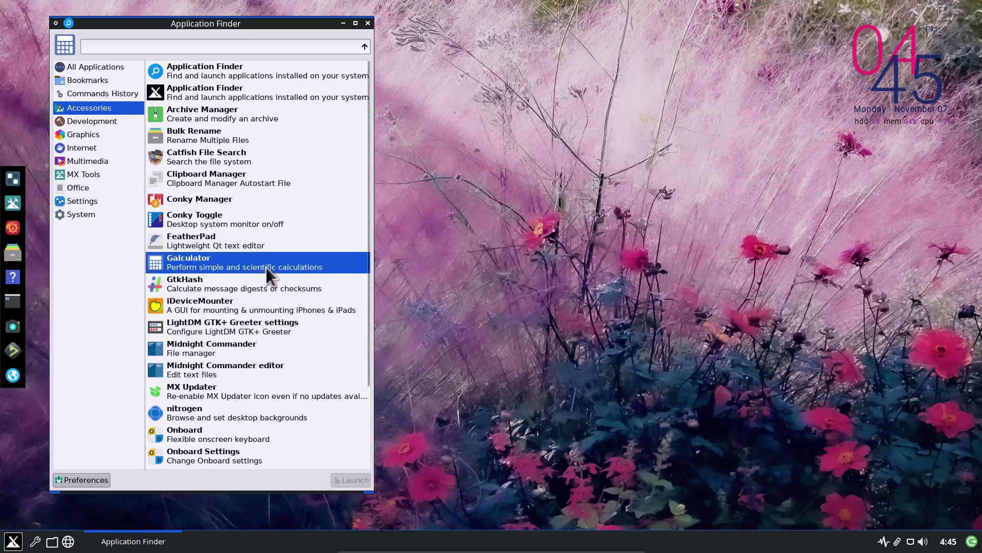
pyautogui.press('Down')
pyautogui.press('Down')
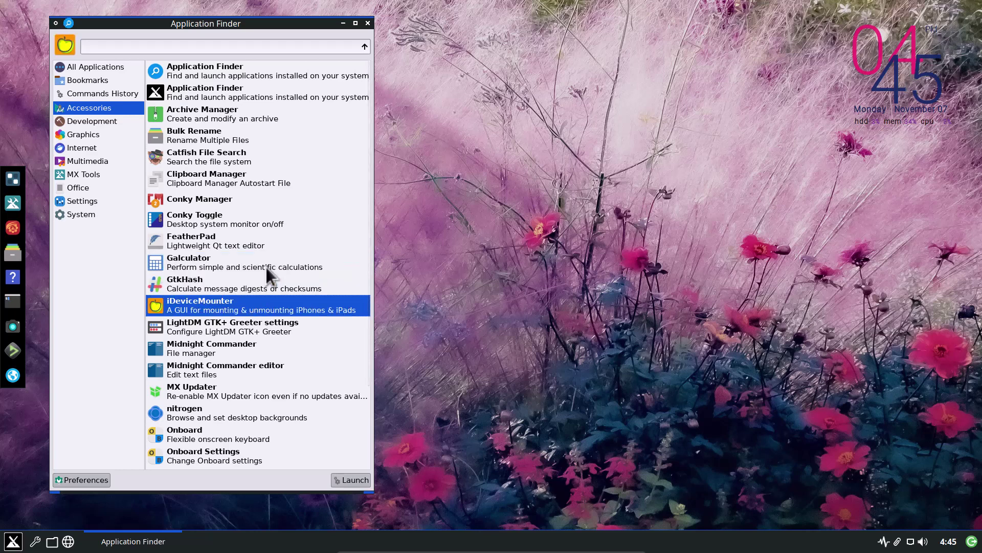
pyautogui.press('Down')
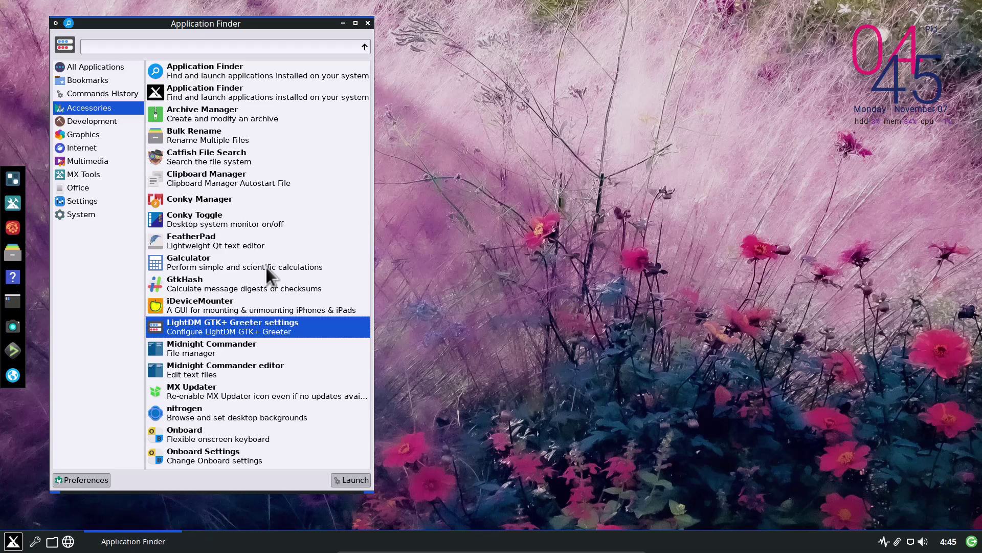
pyautogui.click(192, 299)
pyautogui.press('Down')
pyautogui.press('Down')
pyautogui.press('Down')
pyautogui.press('Down')
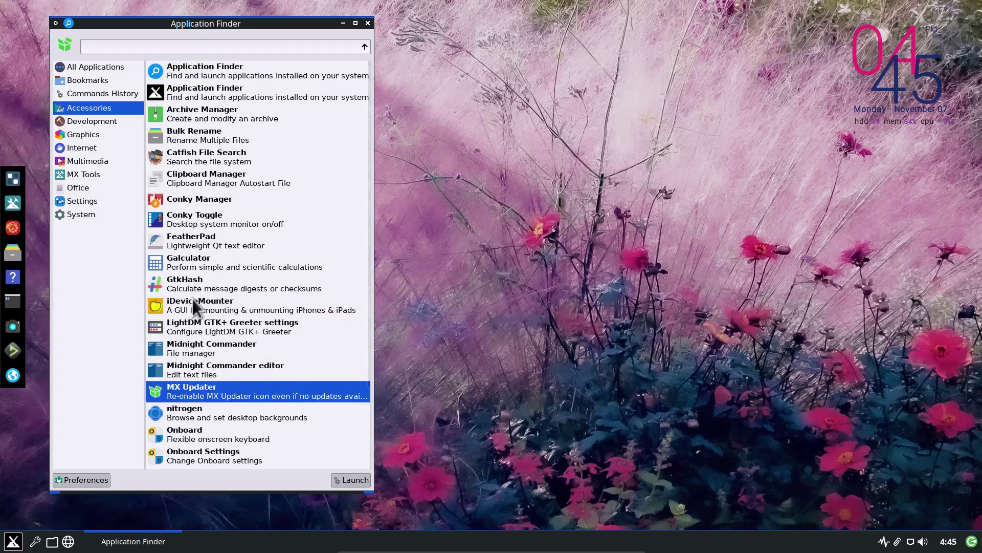
pyautogui.press('Down')
pyautogui.press('Down')
pyautogui.press('Down')
pyautogui.press('Down')
pyautogui.press('Down')
pyautogui.press('Down')
pyautogui.press('Down')
pyautogui.press('Down')
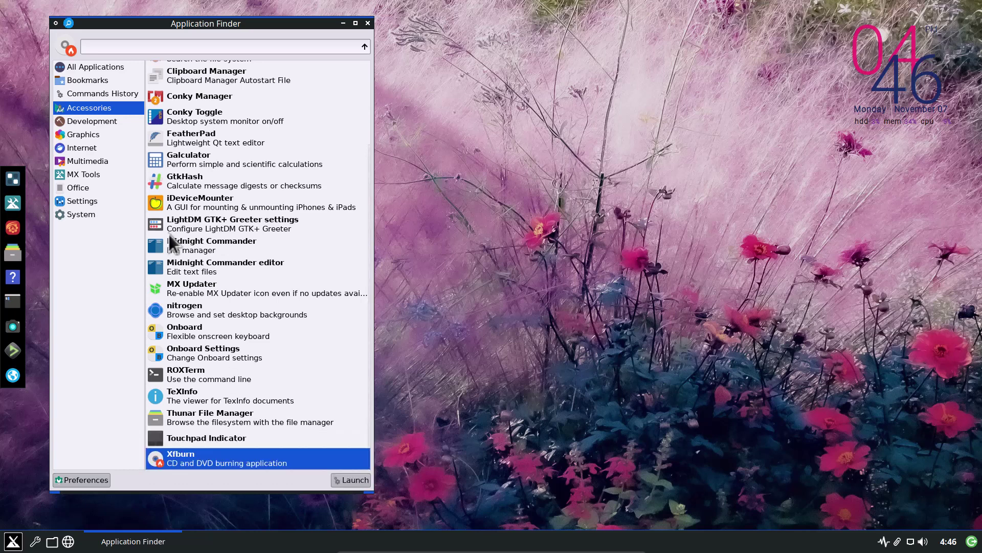
# Step: Look through the preinstalled applications in the Development, Graphics, Internet and Multimedia categories
pyautogui.click(115, 123)
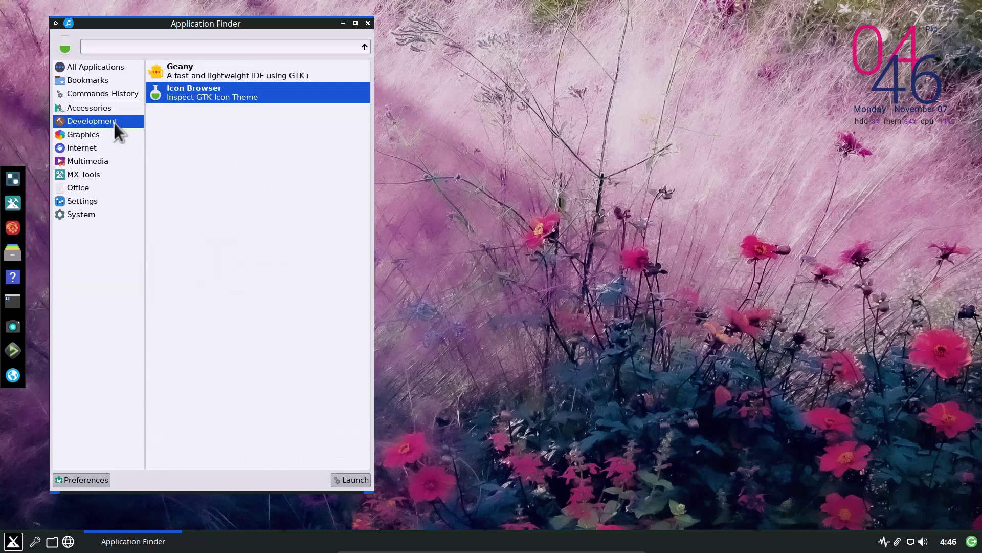
pyautogui.click(74, 137)
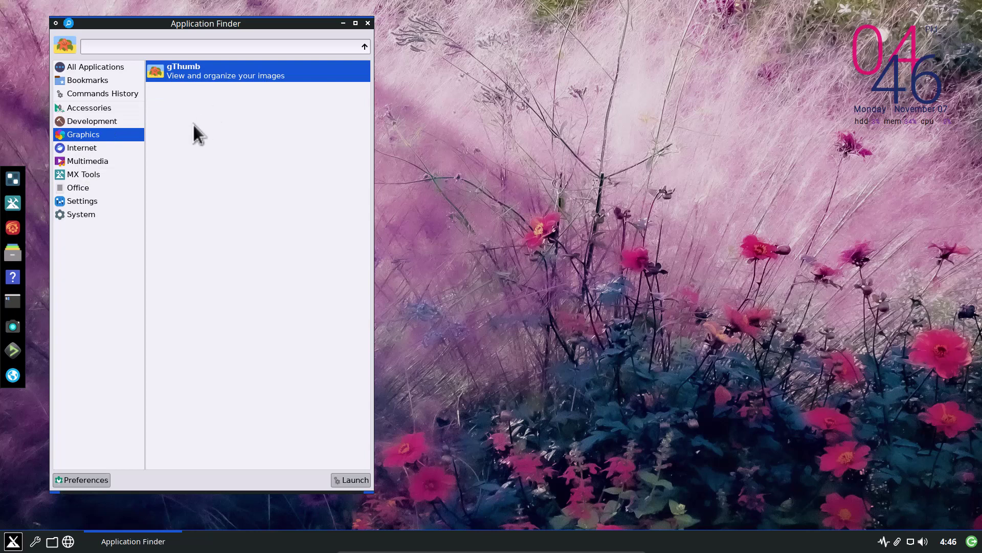
pyautogui.click(105, 149)
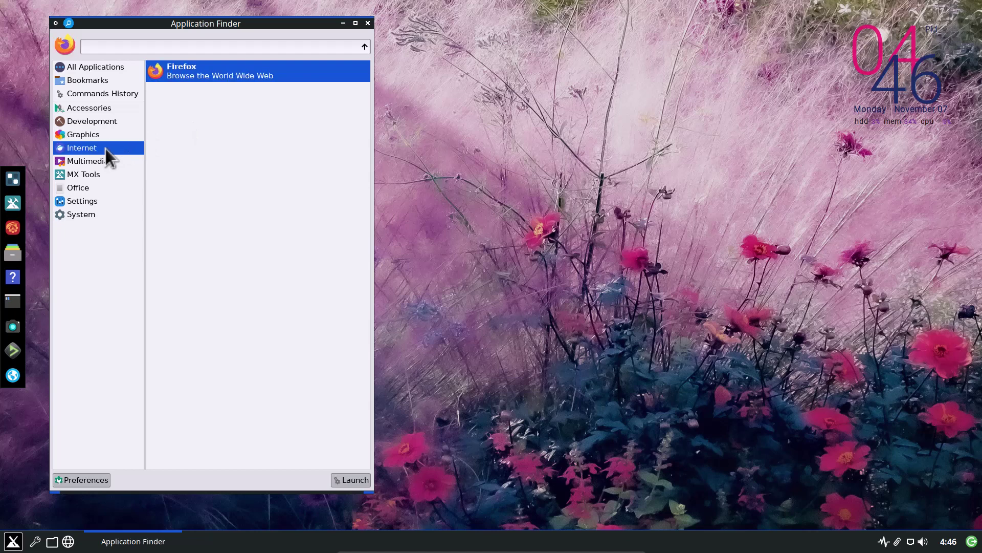
pyautogui.click(108, 163)
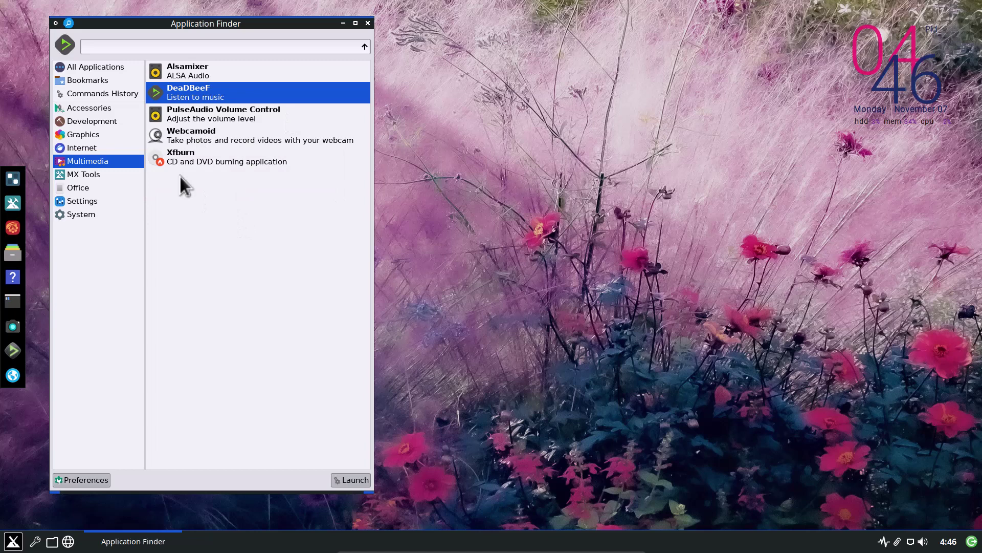
# Step: Show the MX Tools category in Application Finder and look over its list of tools
pyautogui.click(101, 175)
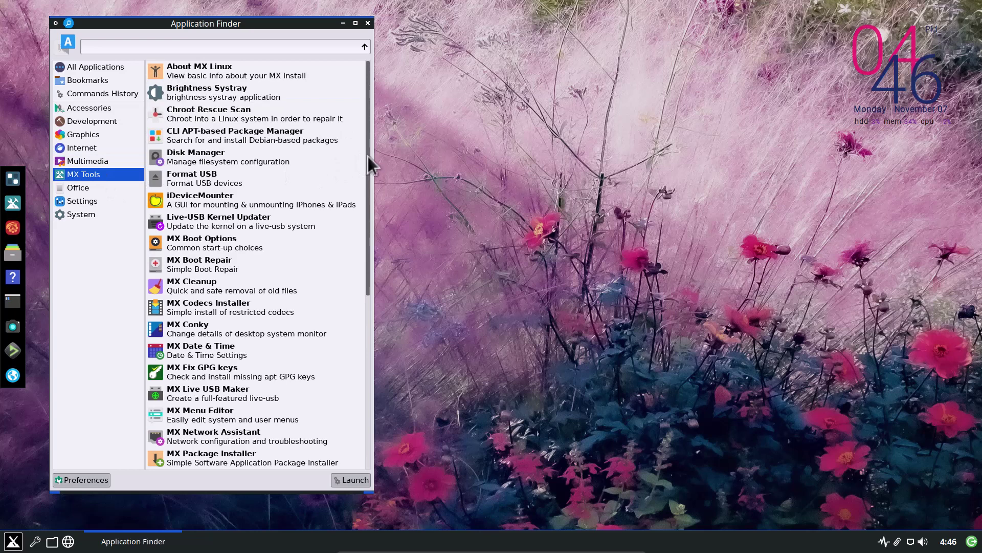
pyautogui.moveTo(367, 156)
pyautogui.mouseDown()
pyautogui.moveTo(367, 163)
pyautogui.moveTo(367, 139)
pyautogui.mouseUp()
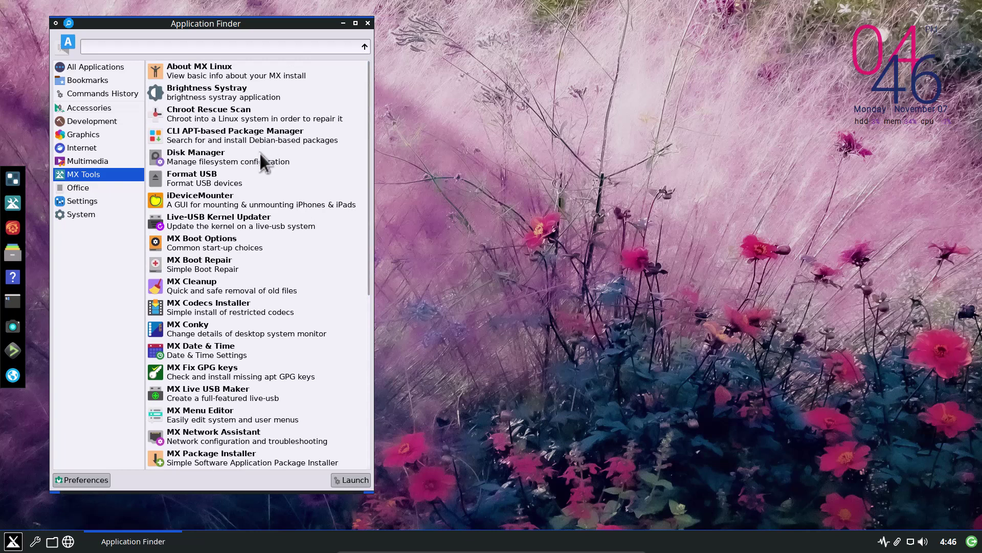
pyautogui.moveTo(223, 277)
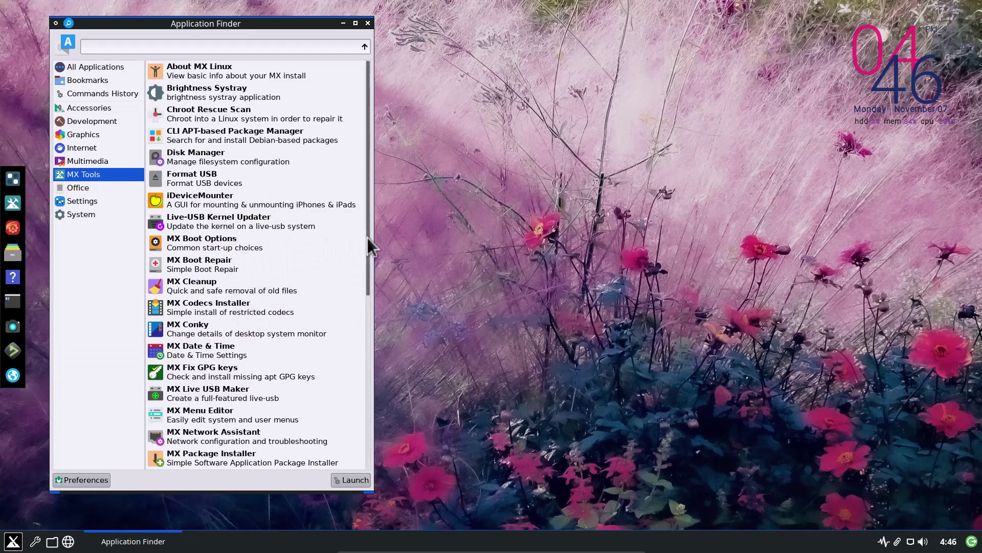
pyautogui.moveTo(368, 237); pyautogui.dragTo(364, 266)
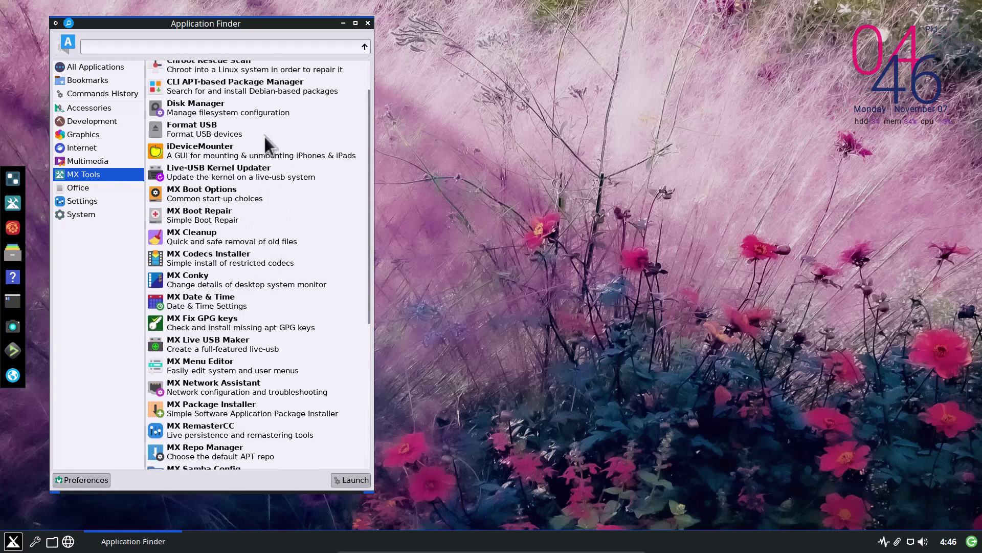
# Step: Examine the MX Tools entries one by one, from Format USB down to MX Menu Editor
pyautogui.click(235, 125)
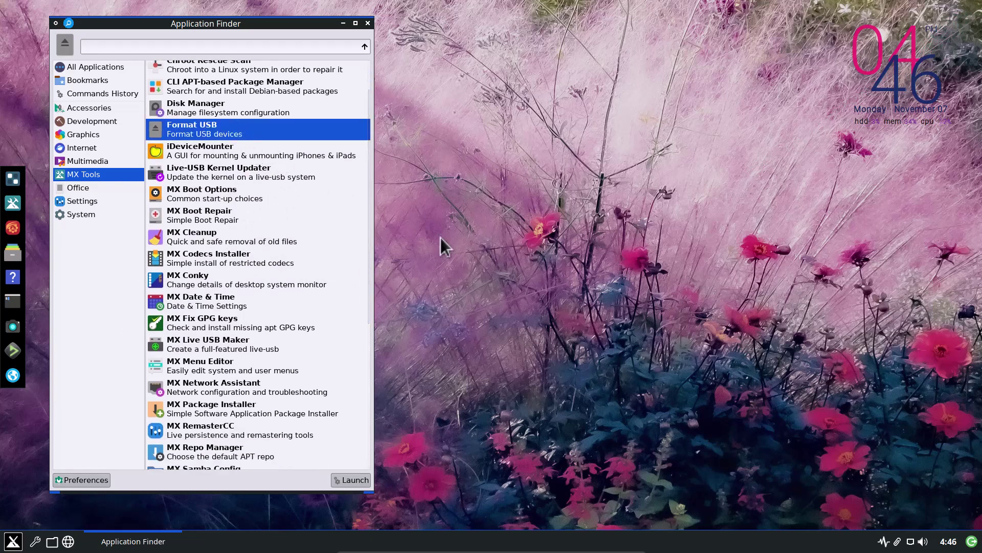
pyautogui.press('Down')
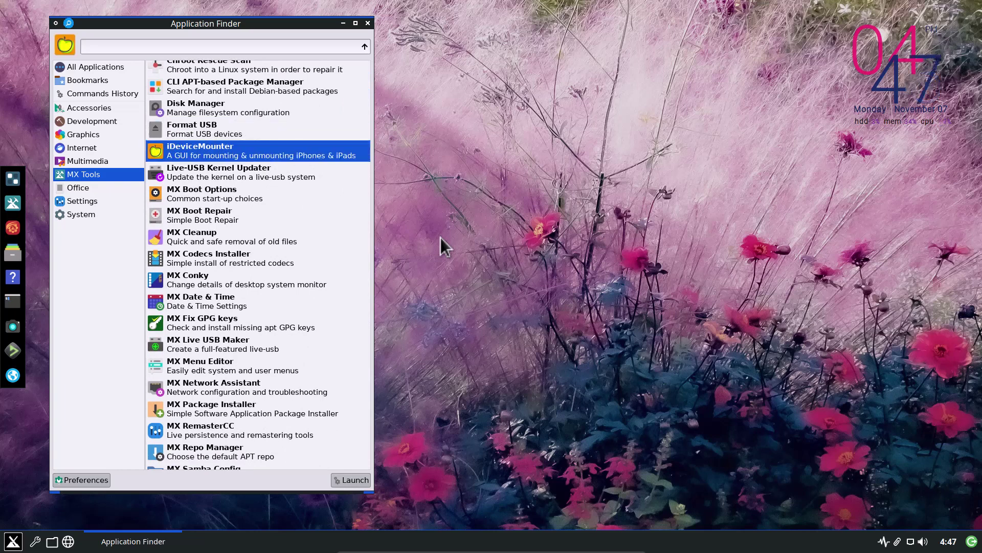
pyautogui.press('Down')
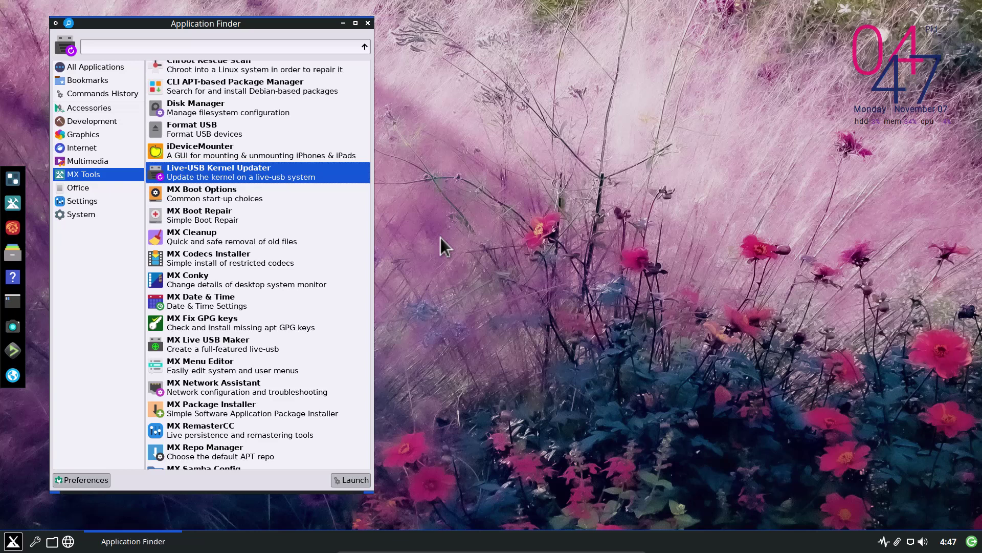
pyautogui.press('Down')
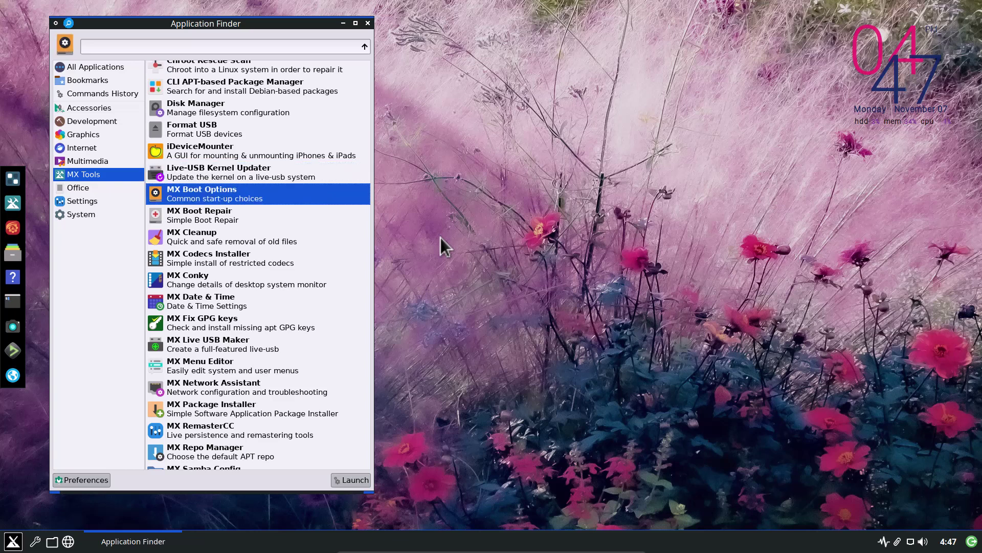
pyautogui.press('Down')
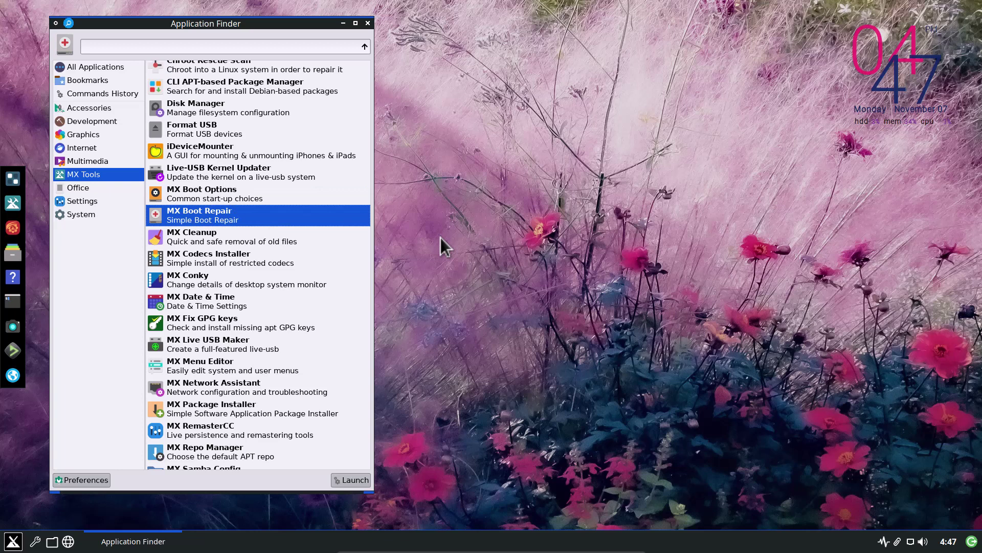
pyautogui.press('Down')
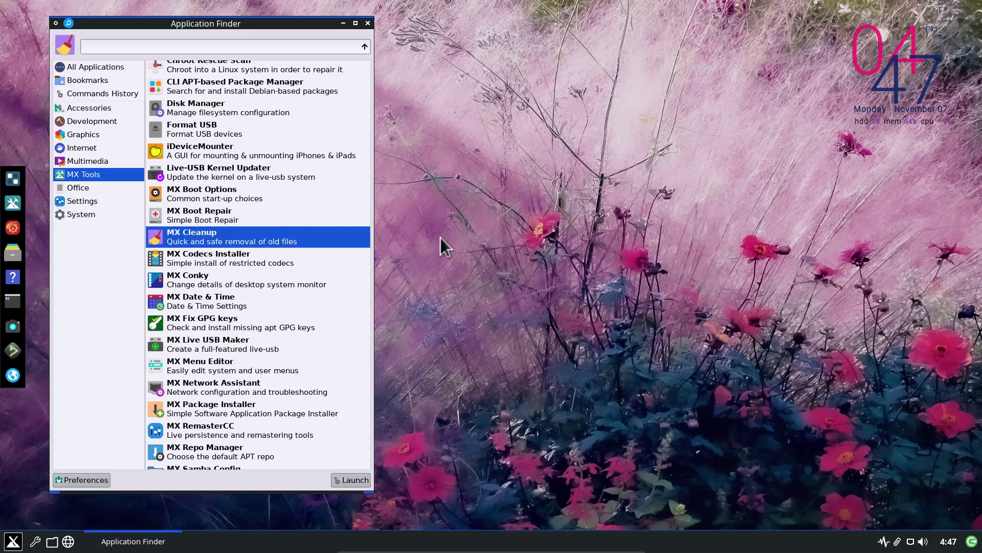
pyautogui.press('Down')
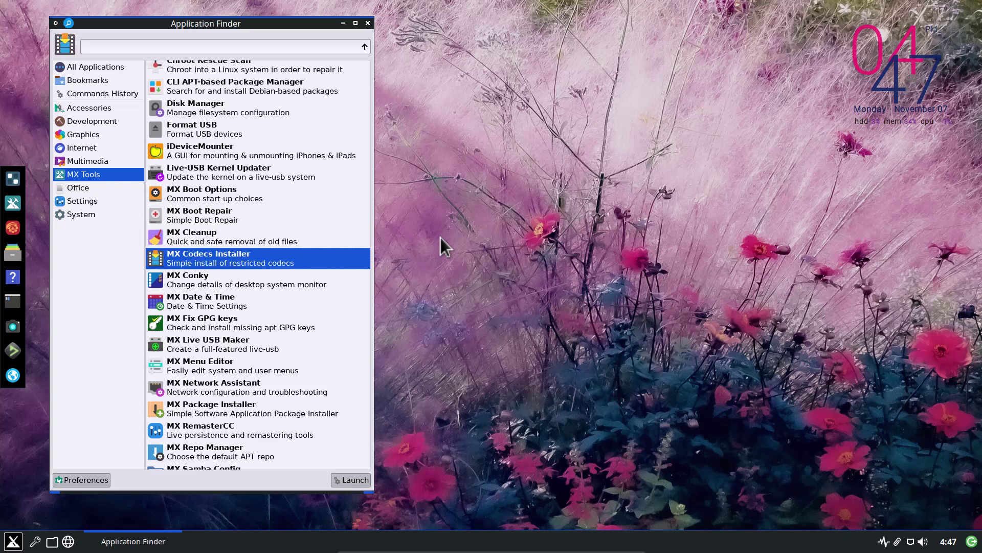
pyautogui.press('Down')
pyautogui.press('Down')
pyautogui.press('Down')
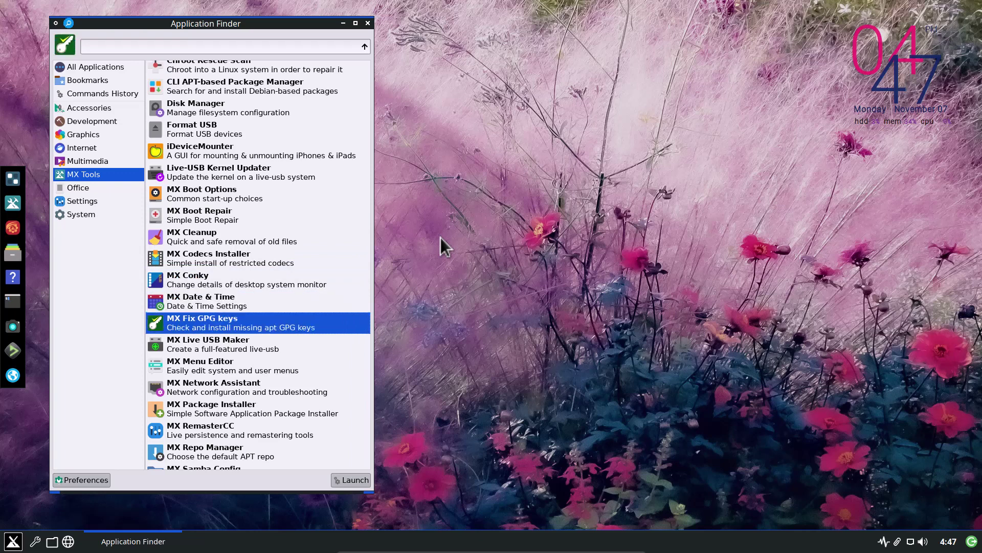
pyautogui.press('Down')
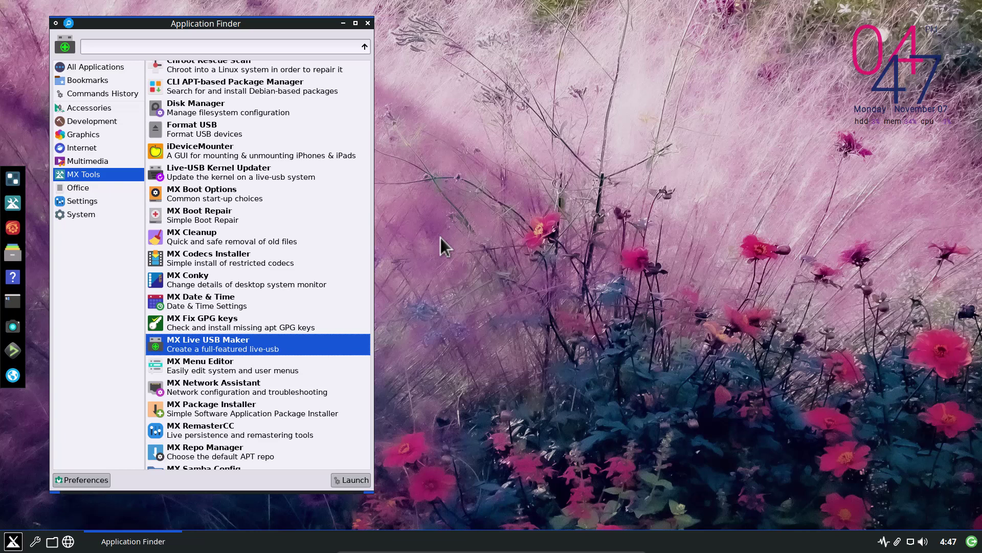
pyautogui.press('Down')
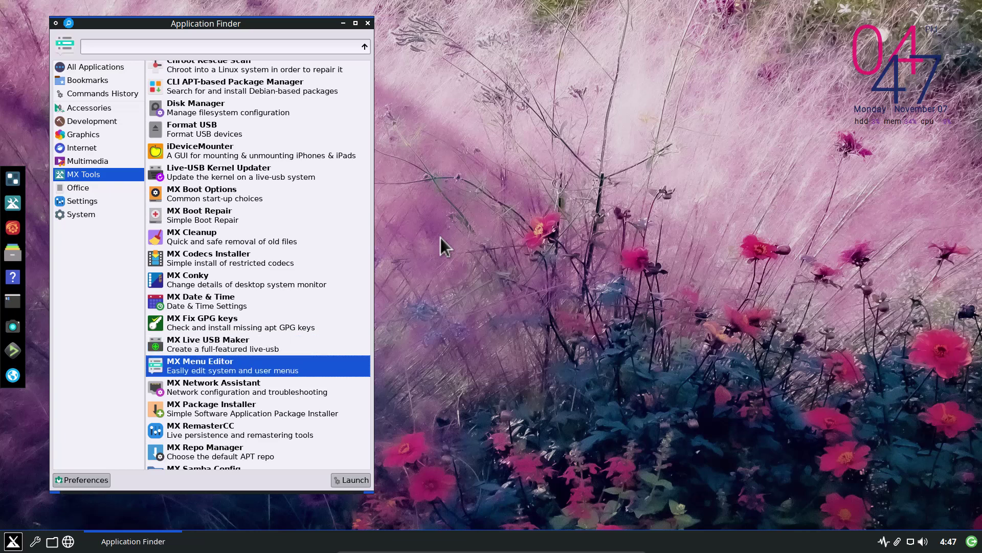
# Step: Launch MX Package Installer from the MX Tools category, authenticate with the account password, and maximize its window
pyautogui.press('Down')
pyautogui.press('Down')
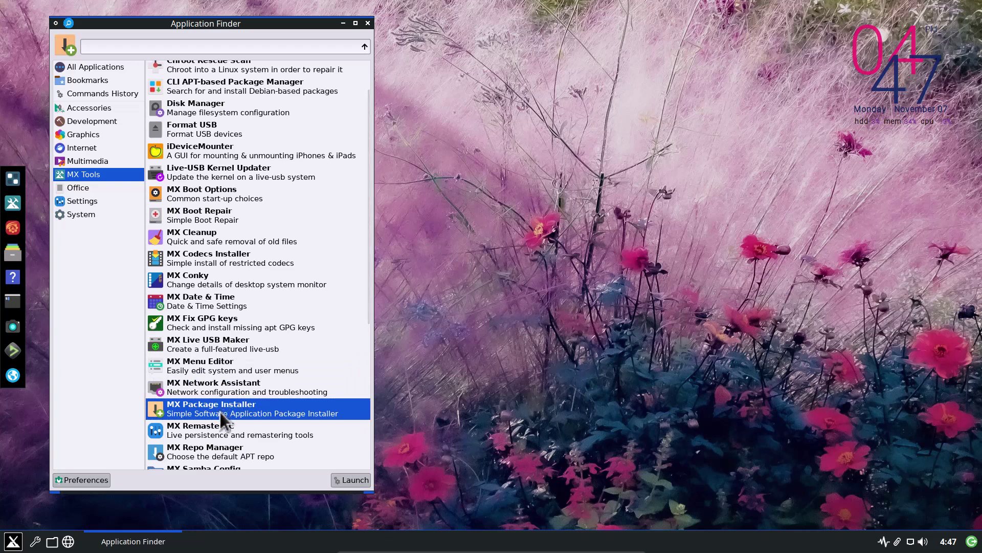
pyautogui.click(355, 479)
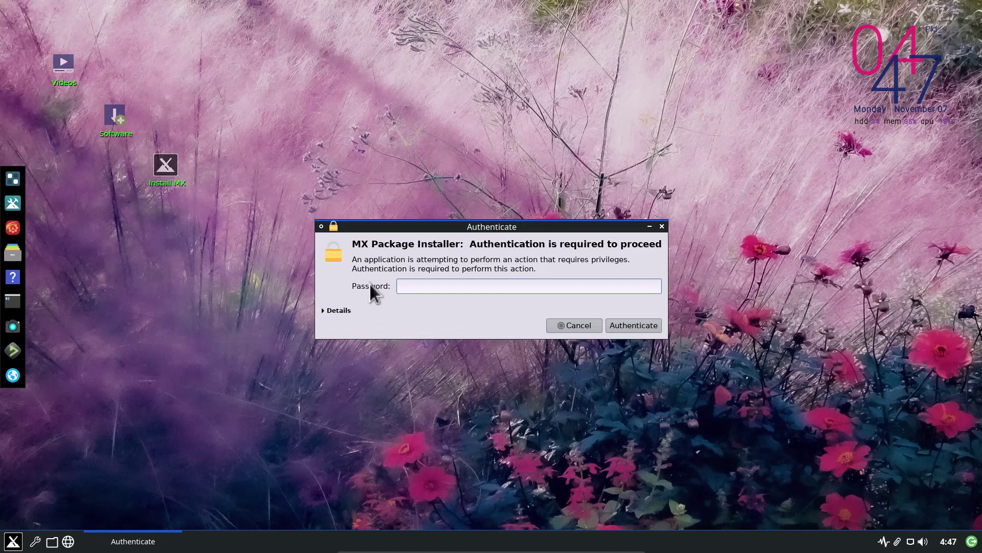
pyautogui.write('••••')
pyautogui.press('Return')
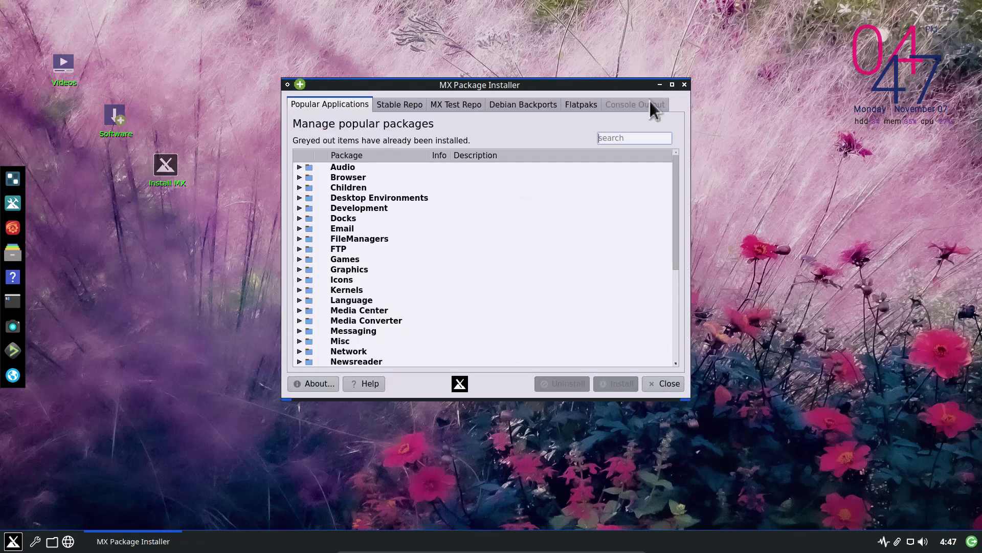
pyautogui.click(672, 84)
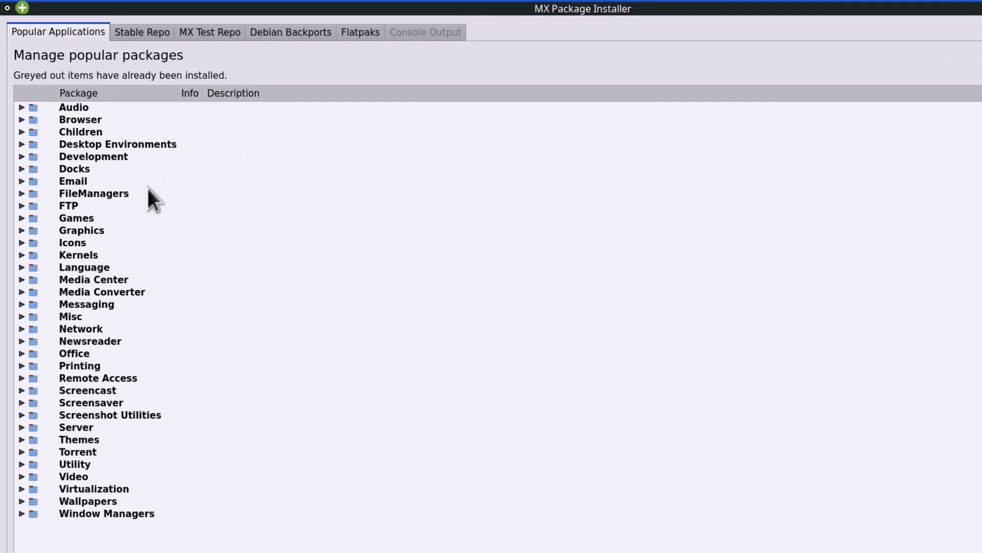
# Step: Review the popular packages under Audio and Browser, and mark Chromium for installation
pyautogui.click(18, 108)
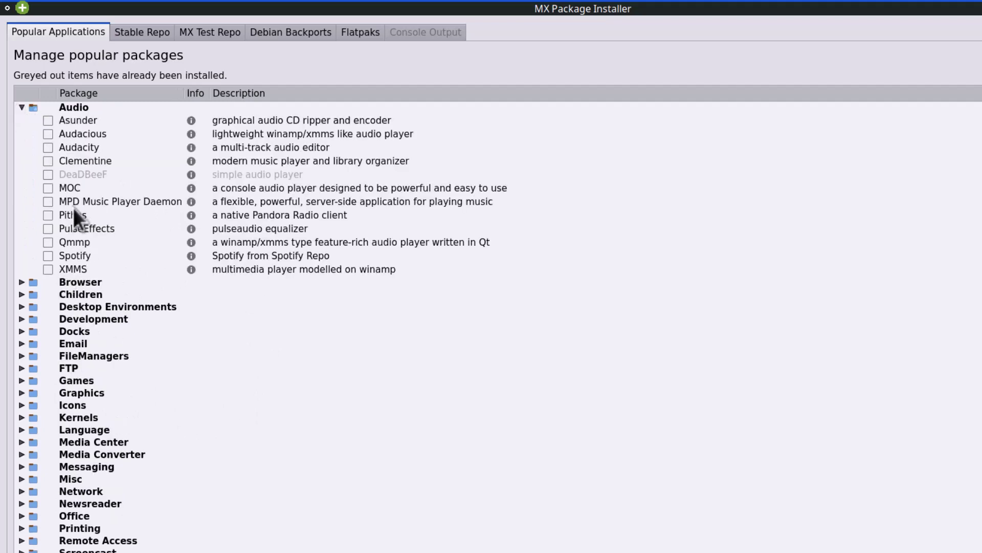
pyautogui.click(24, 108)
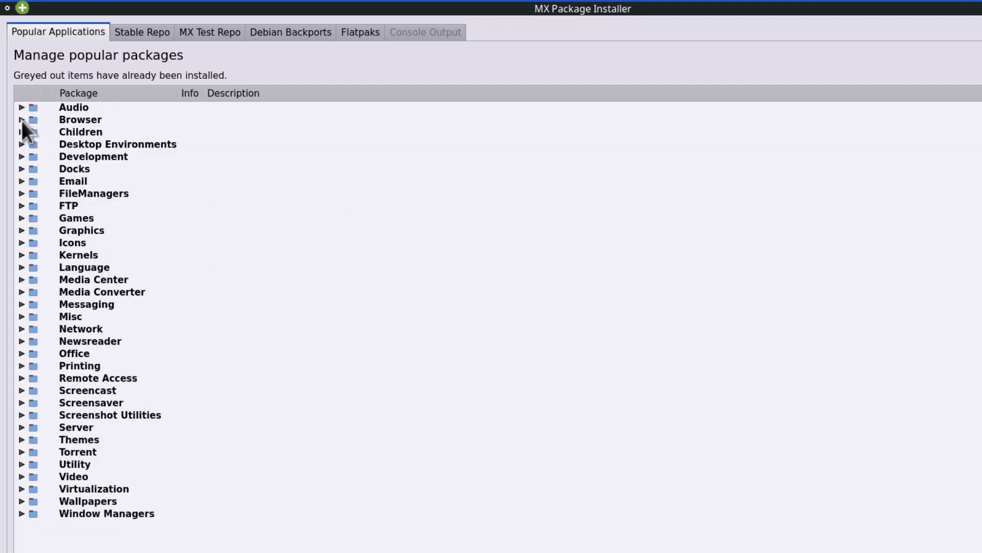
pyautogui.click(22, 120)
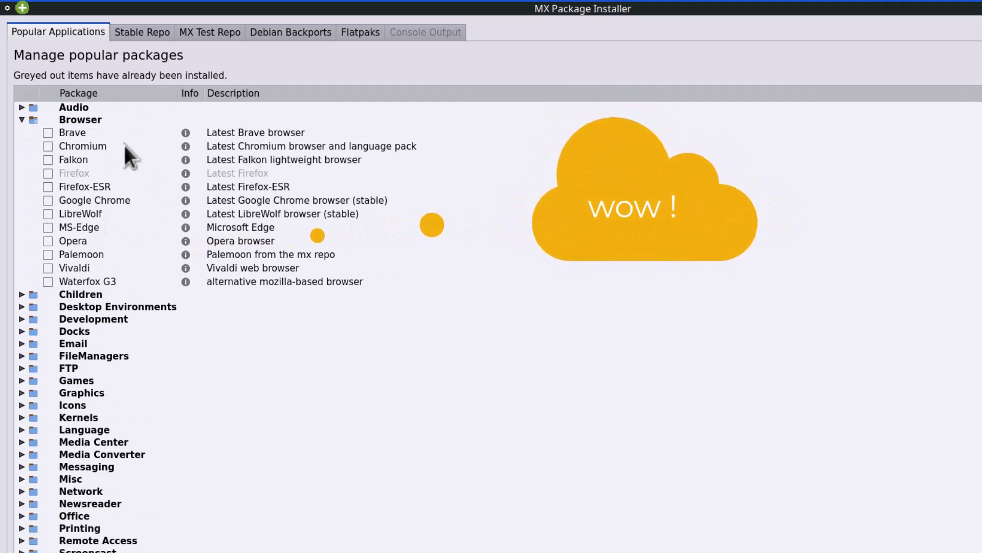
pyautogui.click(96, 229)
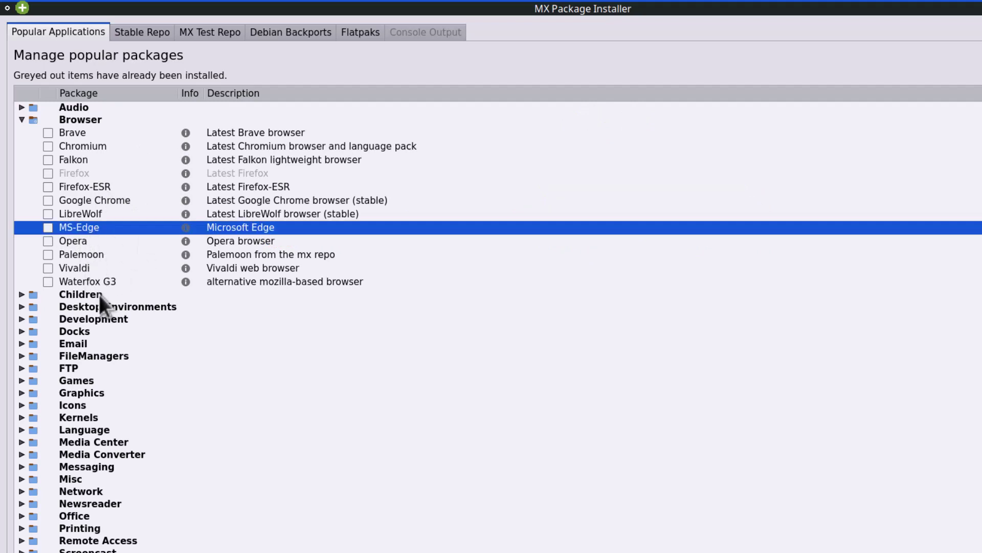
pyautogui.click(129, 283)
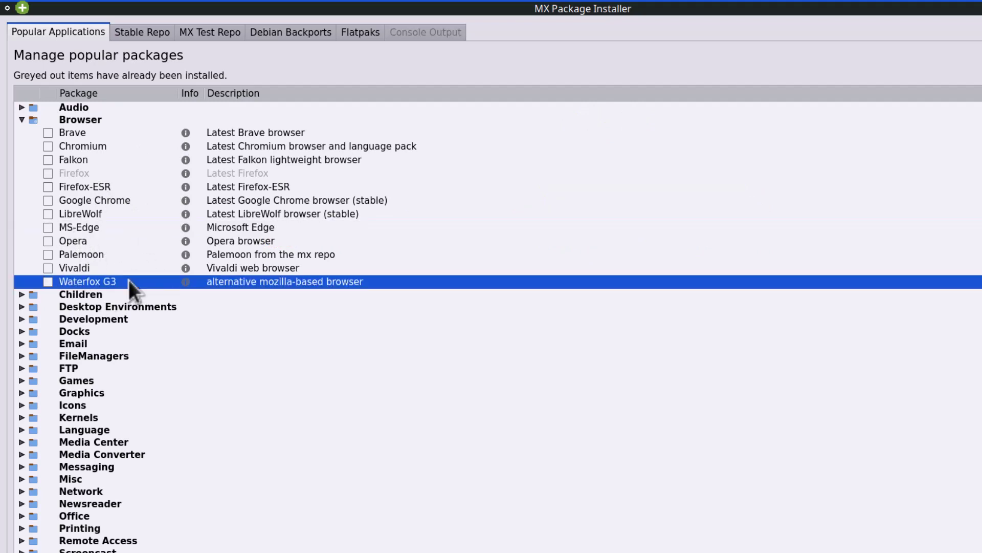
pyautogui.click(47, 146)
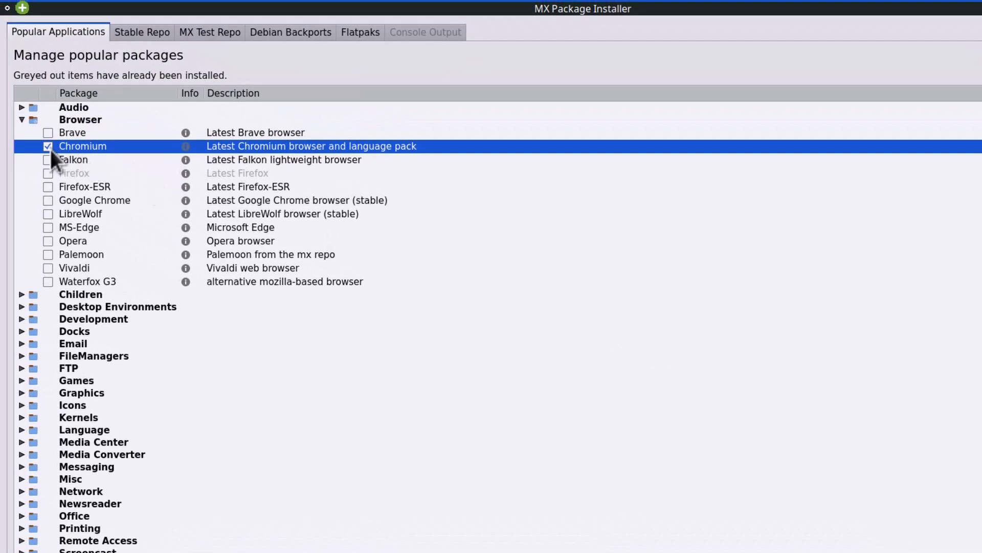
pyautogui.click(21, 119)
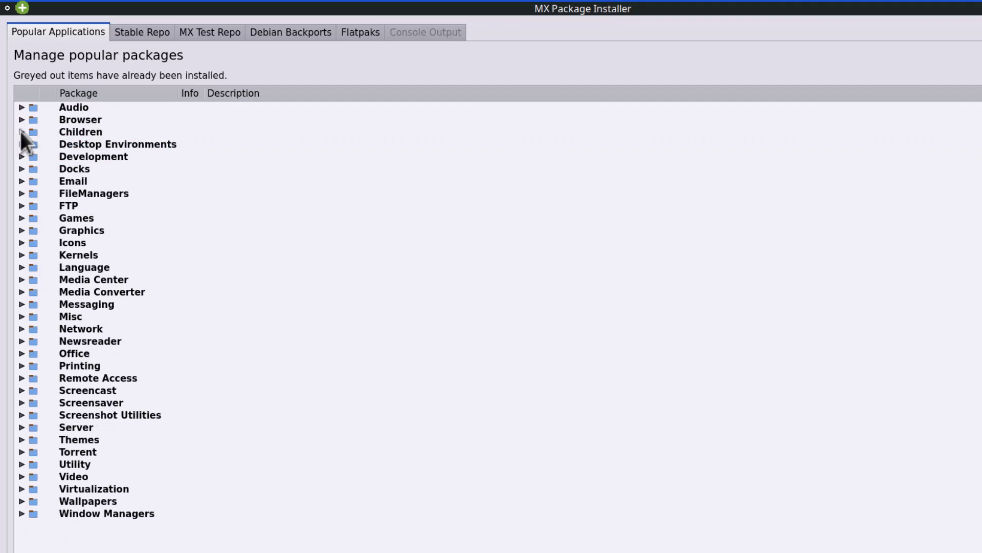
# Step: Examine the Preschool, Primary, Scratch and Secondary packages in the Children category, and collapse the category
pyautogui.click(21, 132)
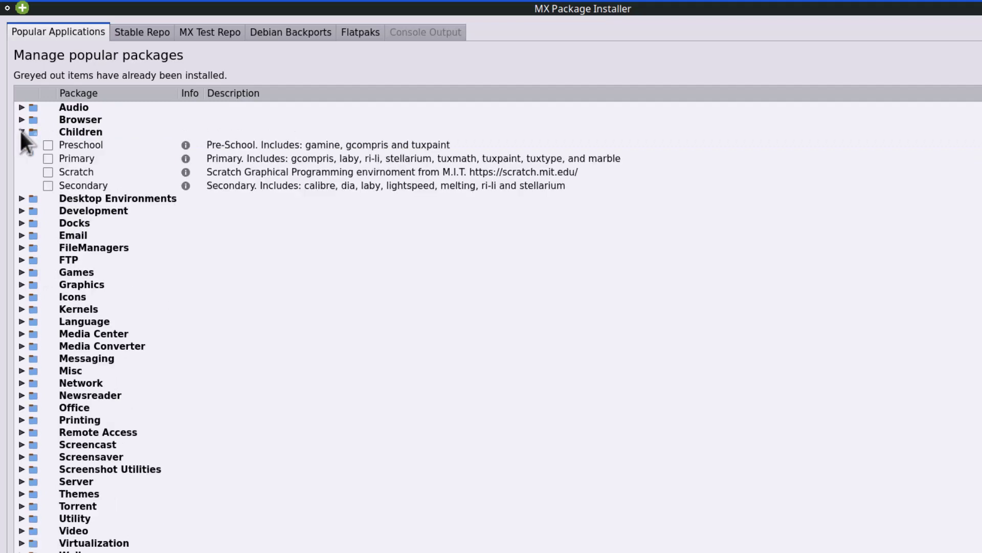
pyautogui.click(93, 143)
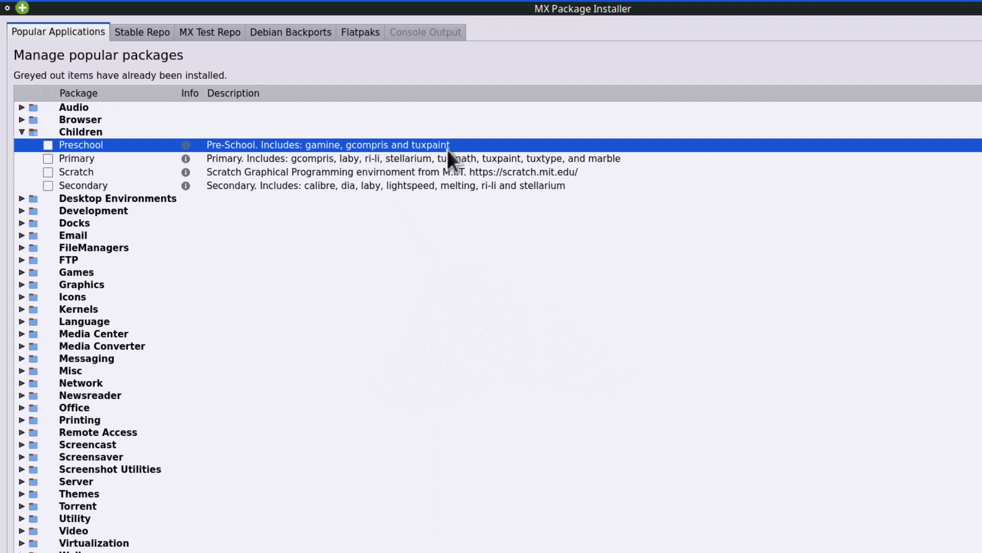
pyautogui.click(116, 159)
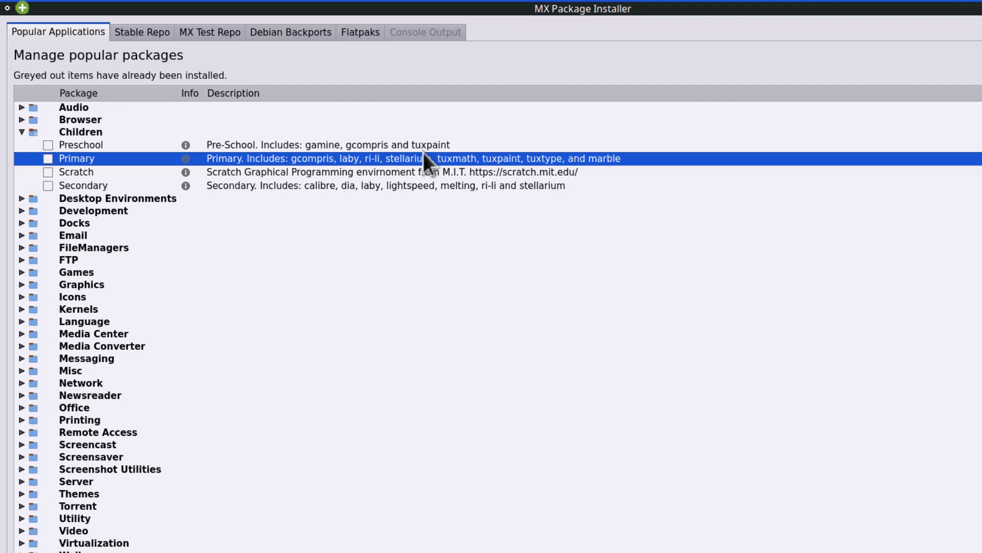
pyautogui.click(96, 174)
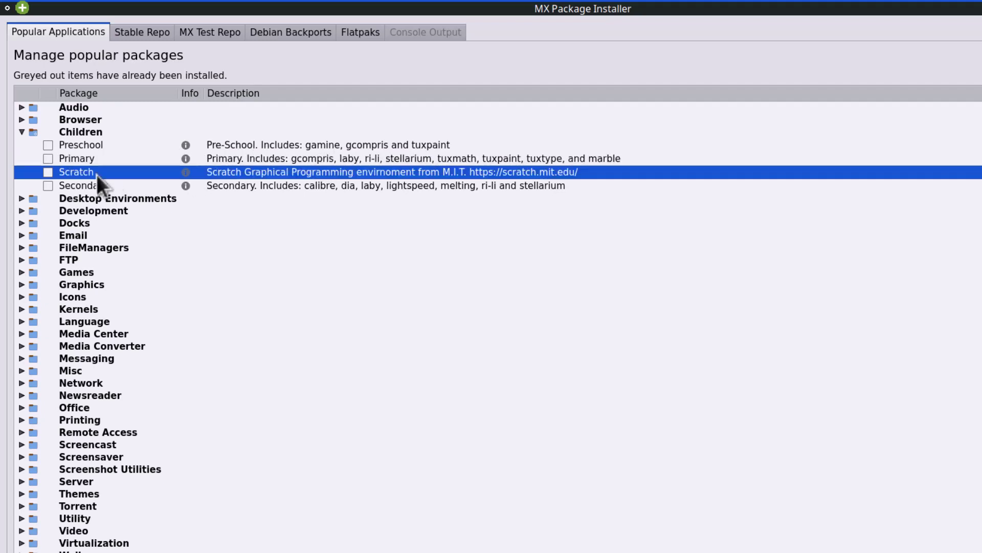
pyautogui.click(209, 185)
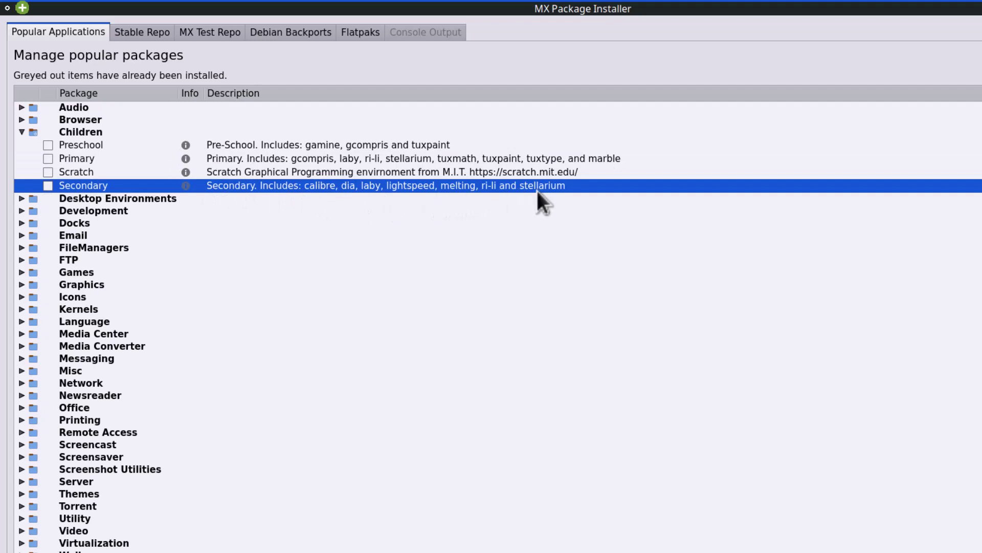
pyautogui.click(21, 133)
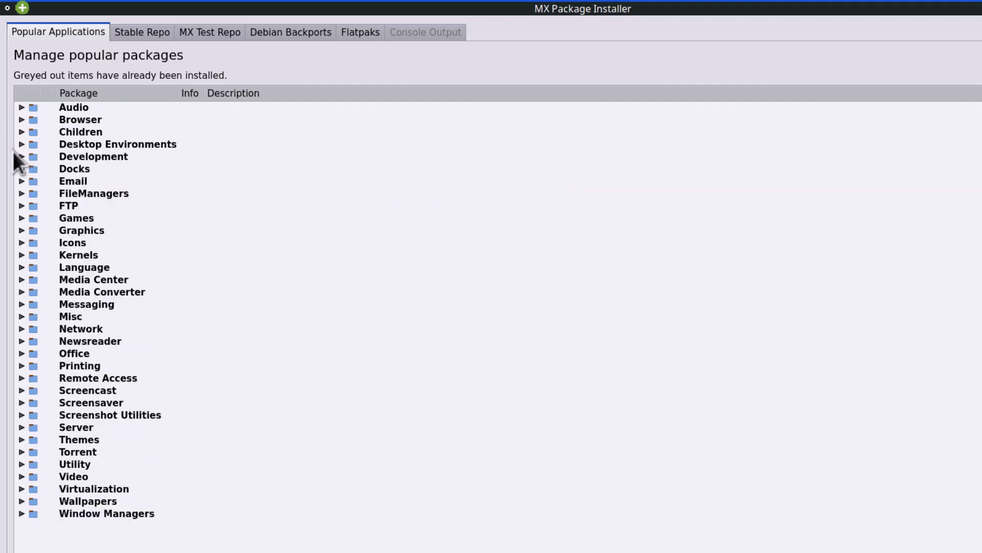
# Step: Look through the packages offered under Desktop Environments and Docks, collapsing each category after viewing it
pyautogui.click(22, 144)
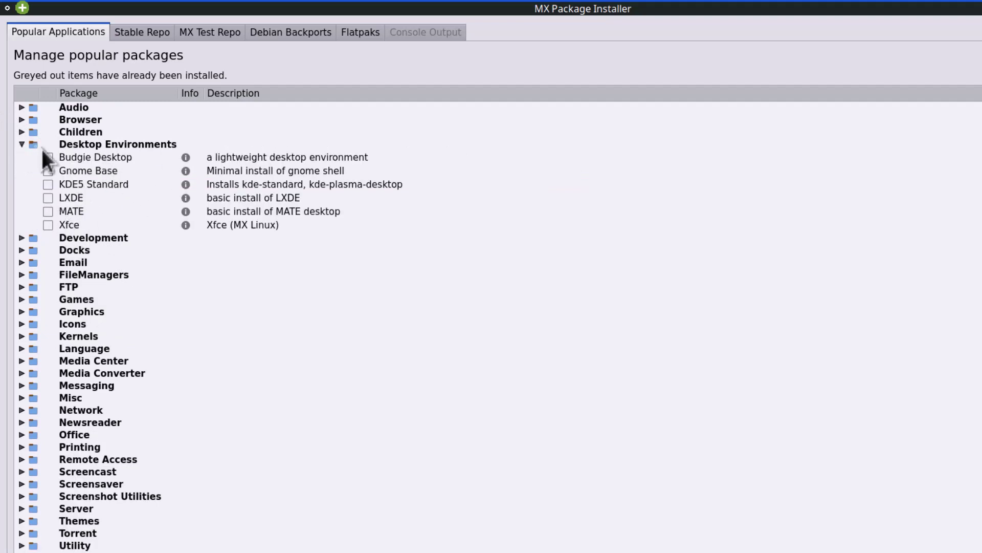
pyautogui.click(22, 144)
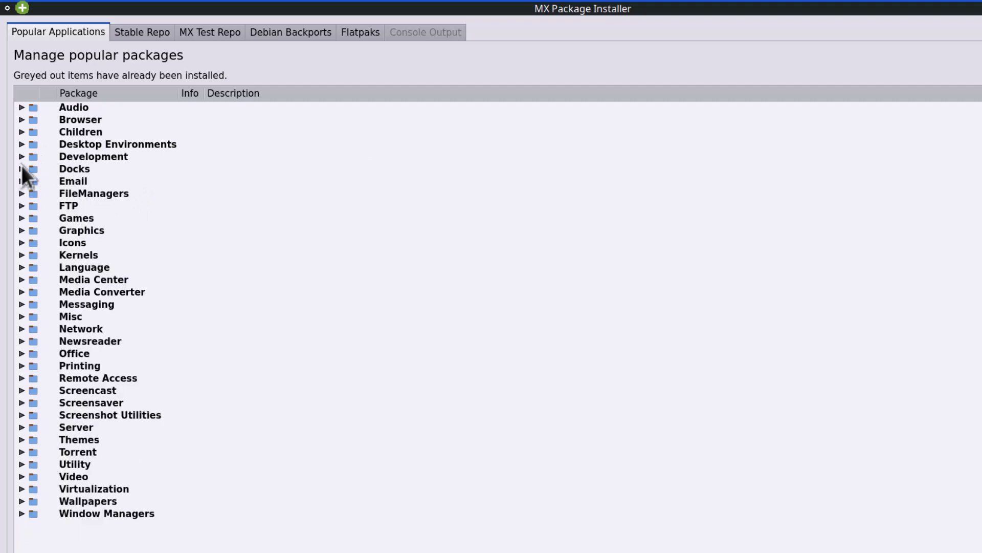
pyautogui.click(22, 170)
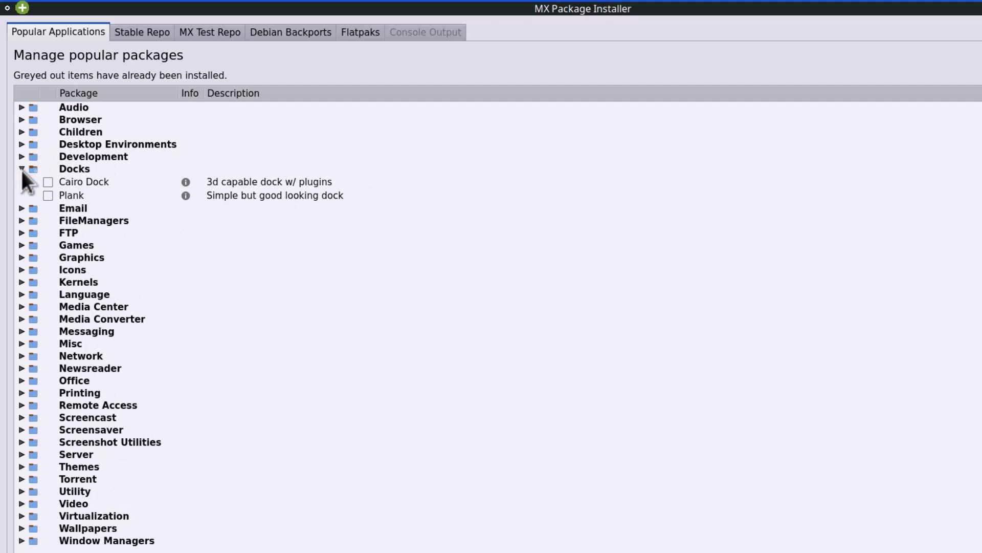
pyautogui.click(21, 169)
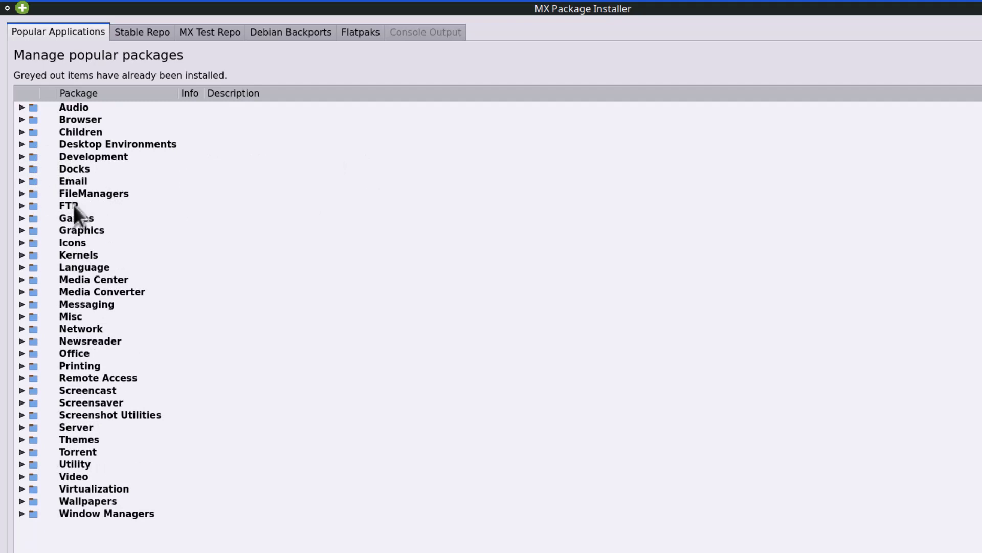
# Step: Review the packages in the FileManagers category, highlighting ROXFiler and PCManFM, and collapse the category
pyautogui.click(21, 194)
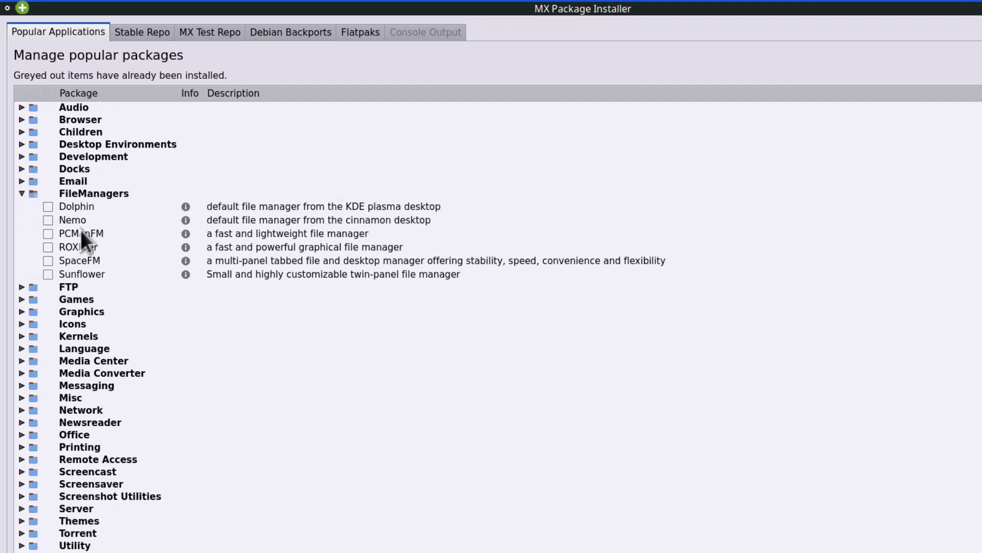
pyautogui.click(85, 247)
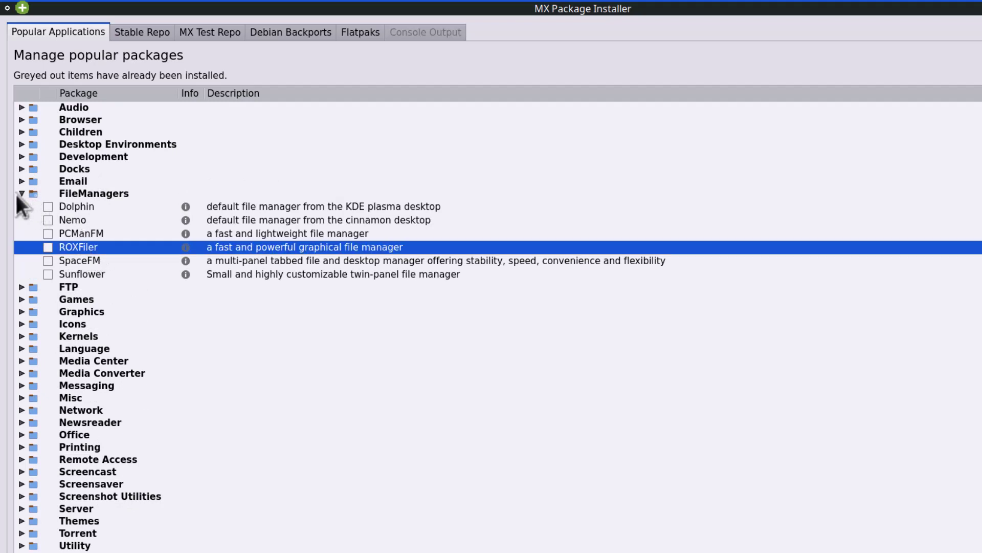
pyautogui.click(99, 230)
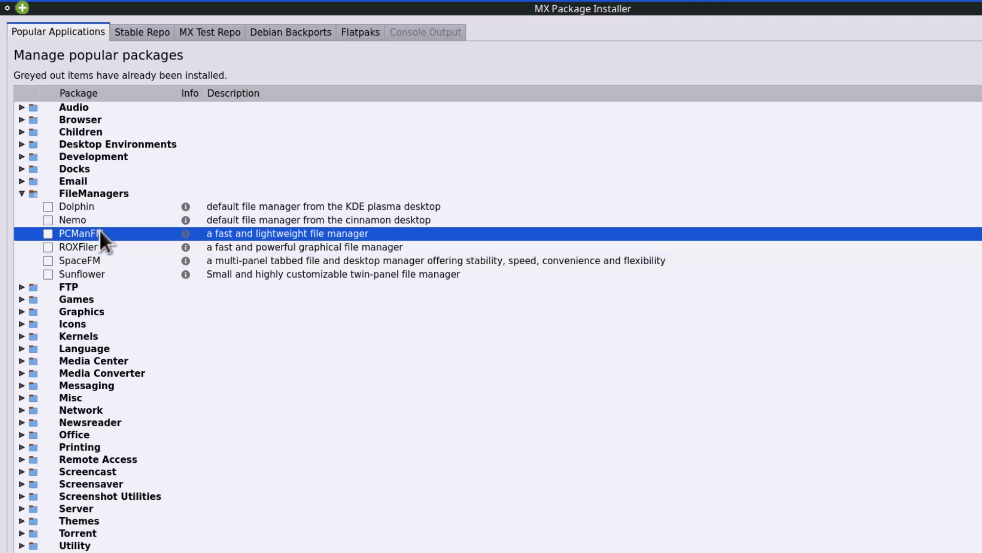
pyautogui.click(22, 194)
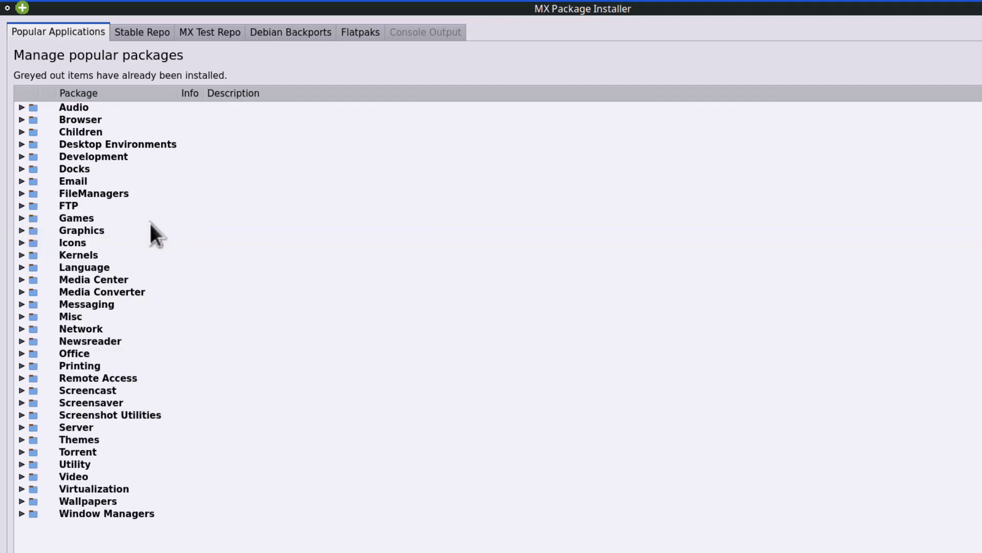
# Step: Review the antiX and Debian kernels in the Kernels category, highlighting Debian 5.18 64 bit (AHS), and collapse the category
pyautogui.click(21, 255)
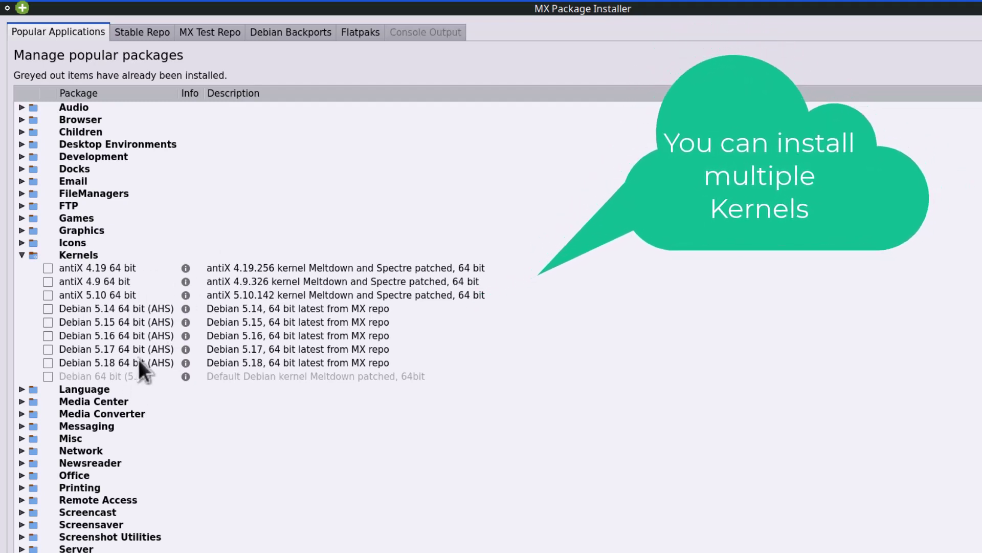
pyautogui.click(96, 363)
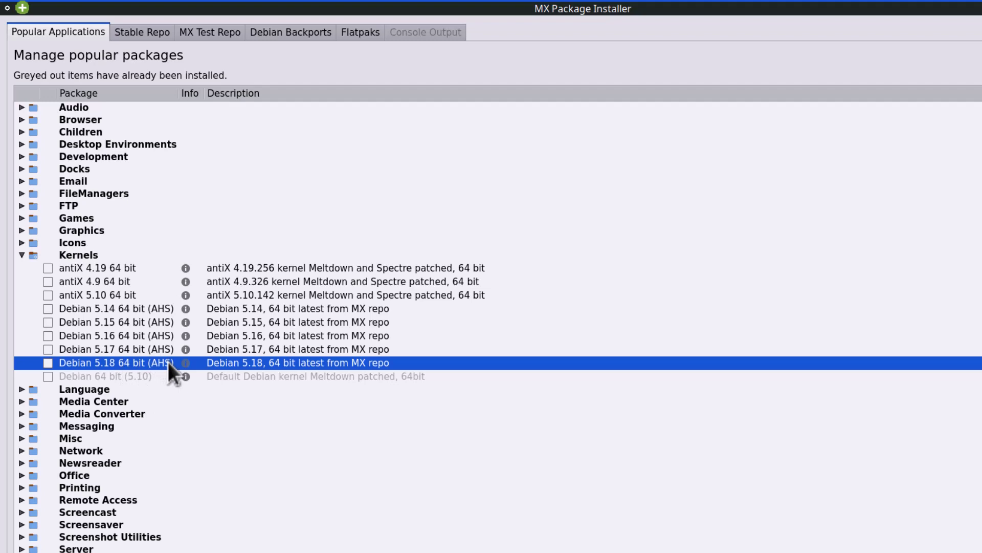
pyautogui.click(22, 255)
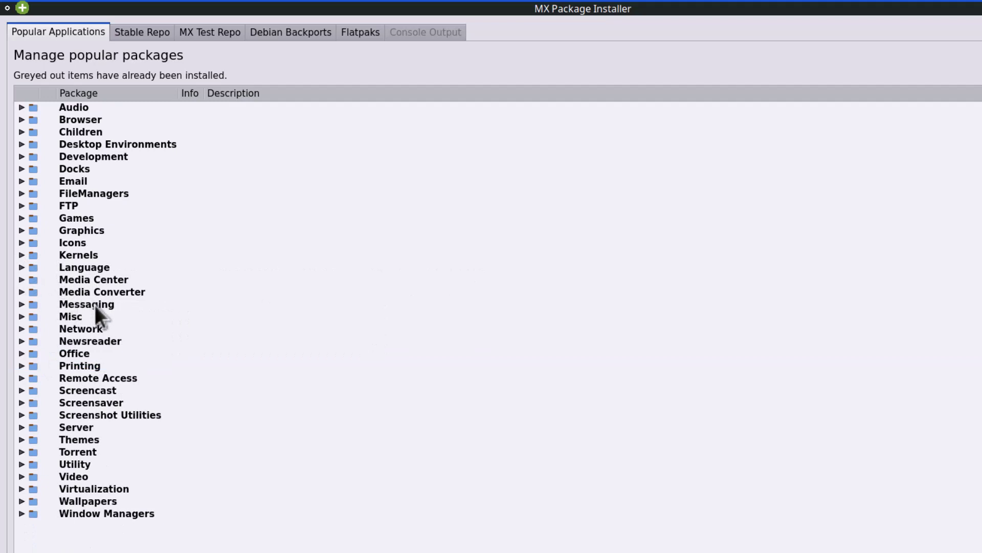
# Step: Look through the packages offered under Messaging and Newsreader, collapsing each category after viewing it
pyautogui.click(19, 305)
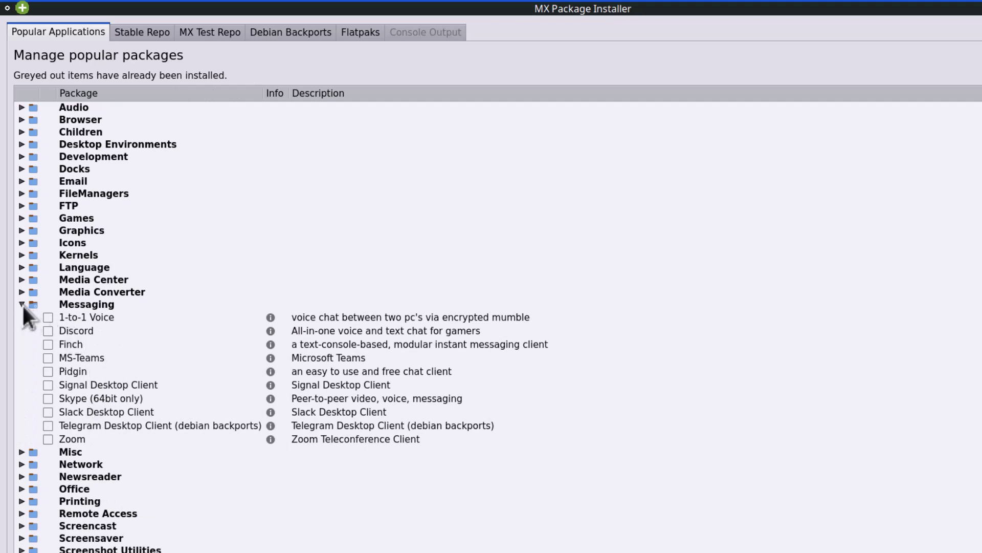
pyautogui.click(22, 305)
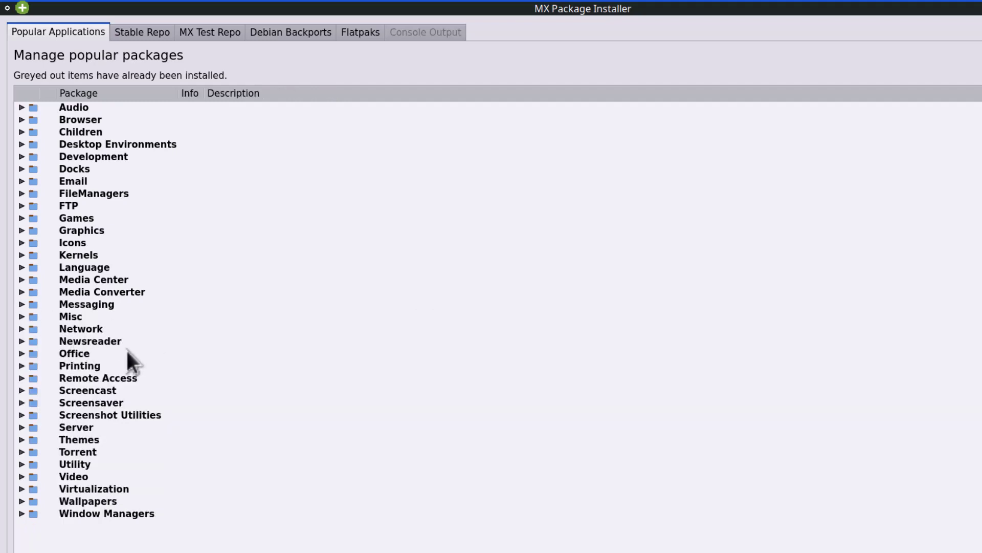
pyautogui.click(21, 341)
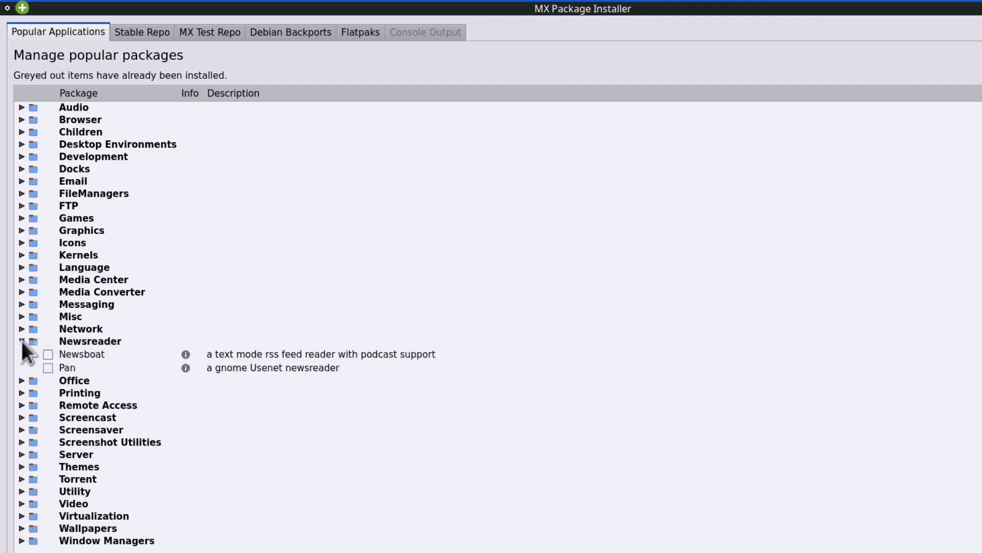
pyautogui.click(21, 341)
# Step: Expand the Office package category, check which Office applications are preinstalled in Application Finder, and return to MX Package Installer
pyautogui.click(21, 354)
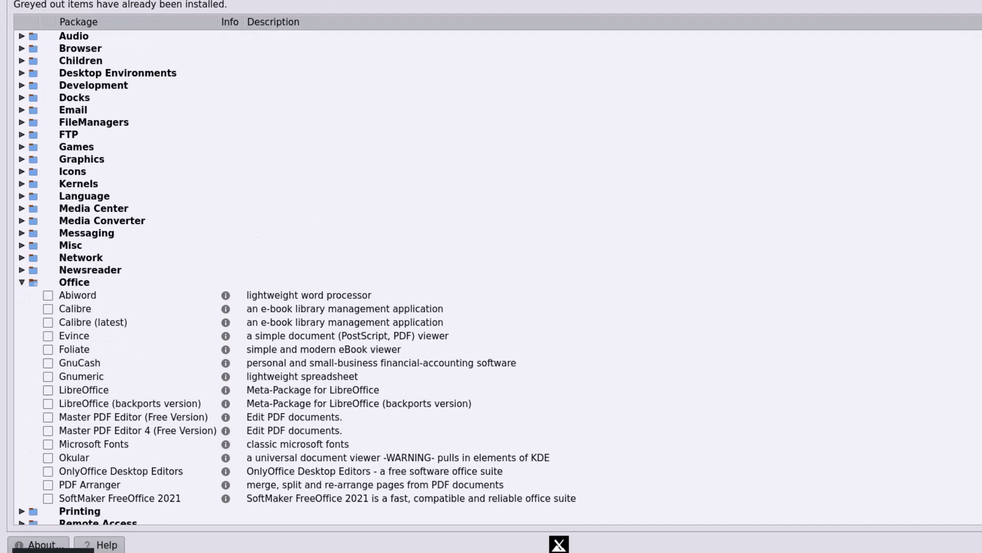
pyautogui.press('super')
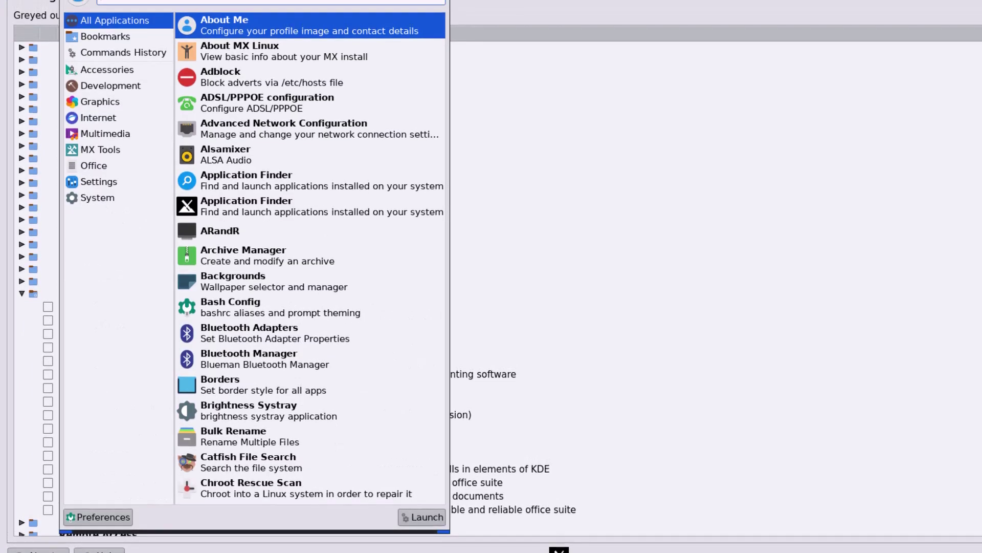
pyautogui.click(110, 165)
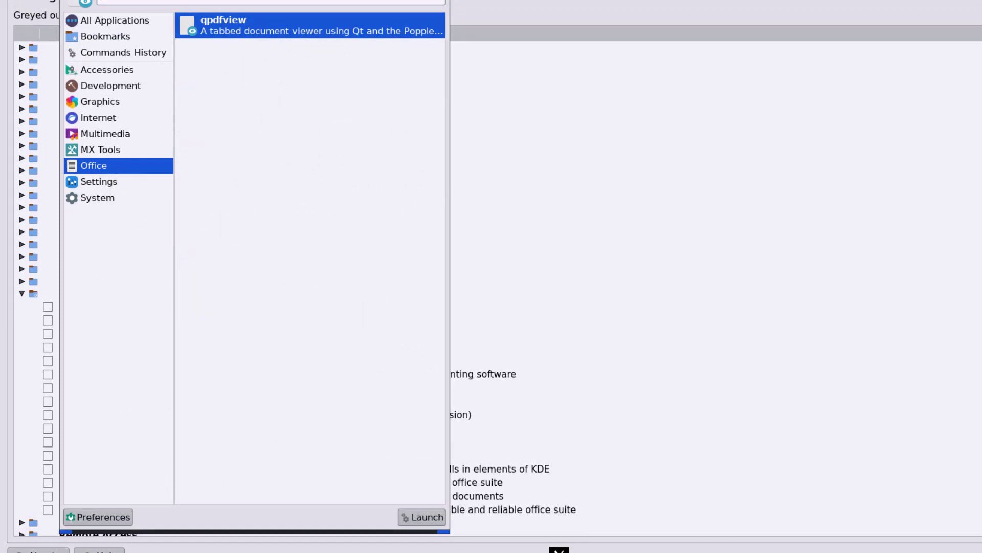
pyautogui.click(647, 200)
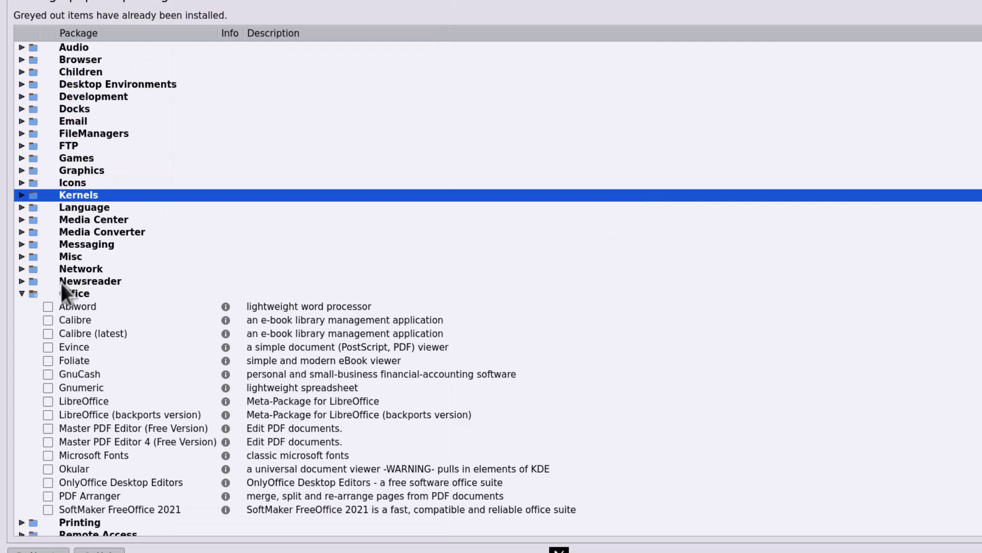
# Step: Review the Office packages, highlighting both LibreOffice versions, Foliate, OnlyOffice Desktop Editors and SoftMaker FreeOffice 2021, and collapse the category
pyautogui.click(138, 415)
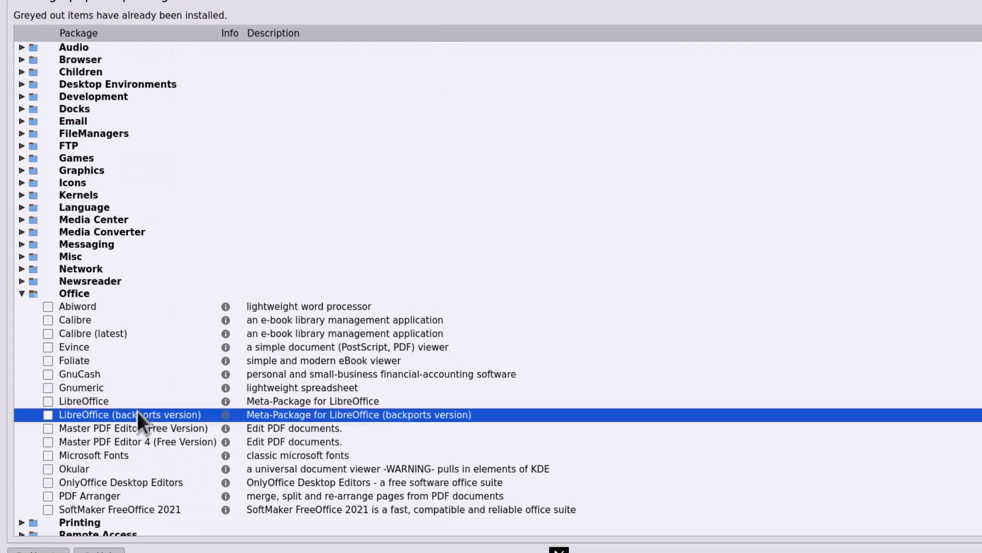
pyautogui.click(118, 401)
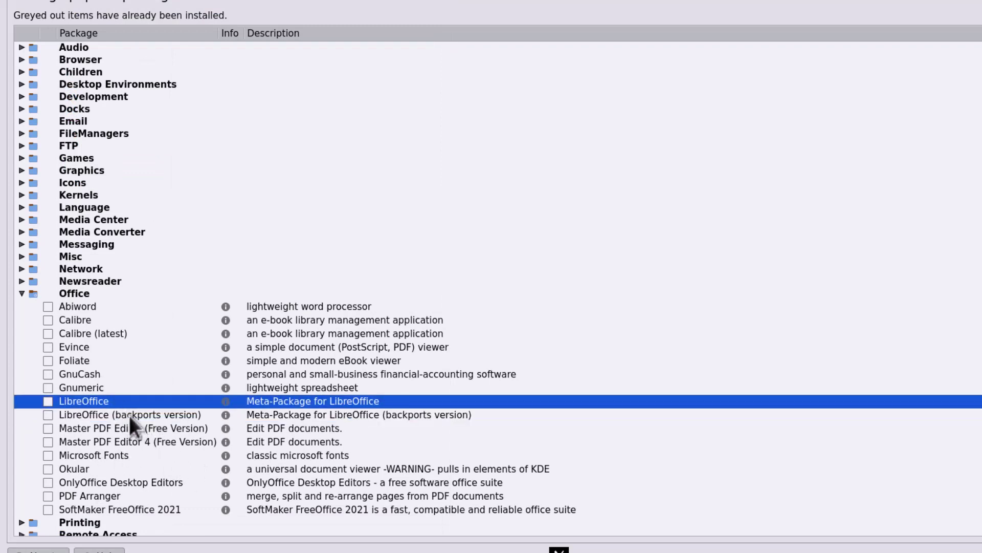
pyautogui.click(130, 416)
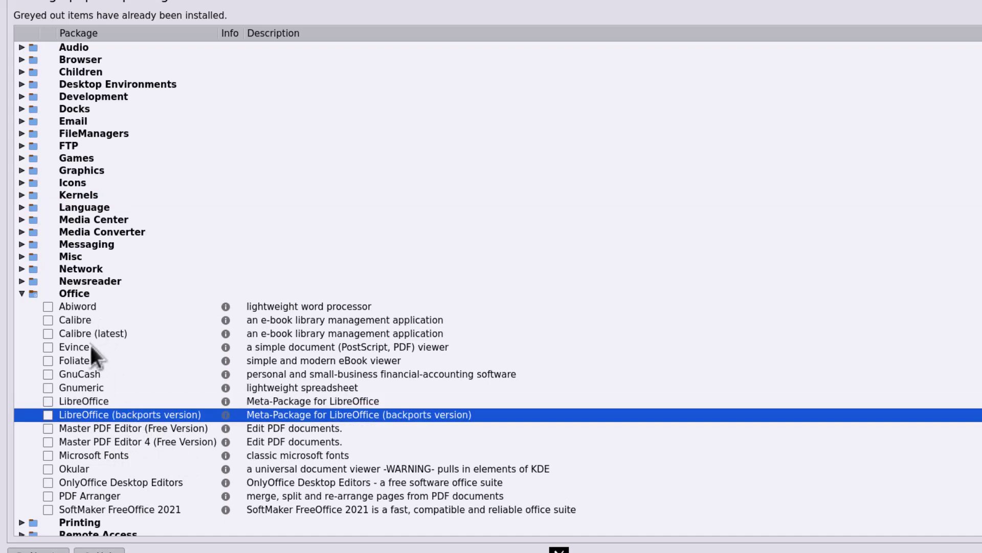
pyautogui.click(89, 359)
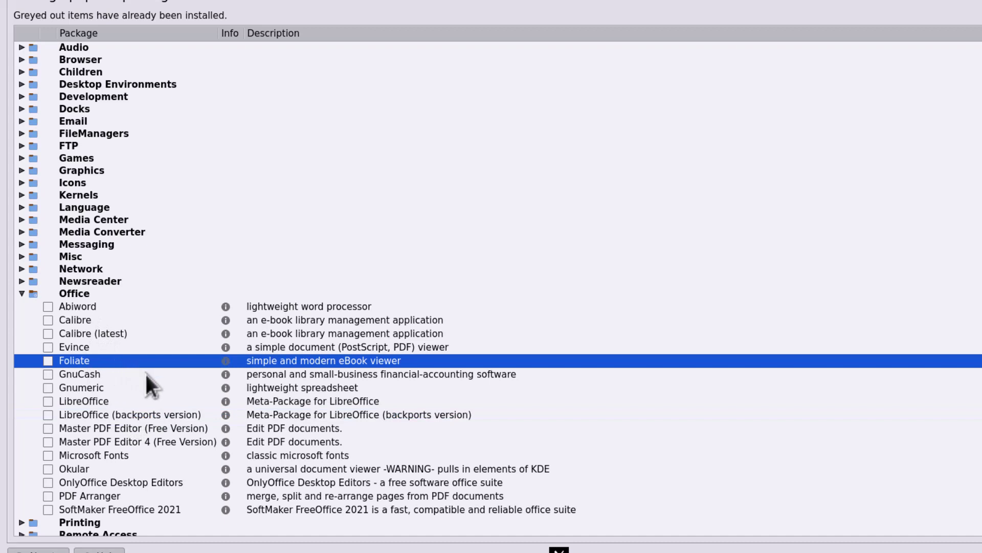
pyautogui.click(103, 483)
pyautogui.click(139, 508)
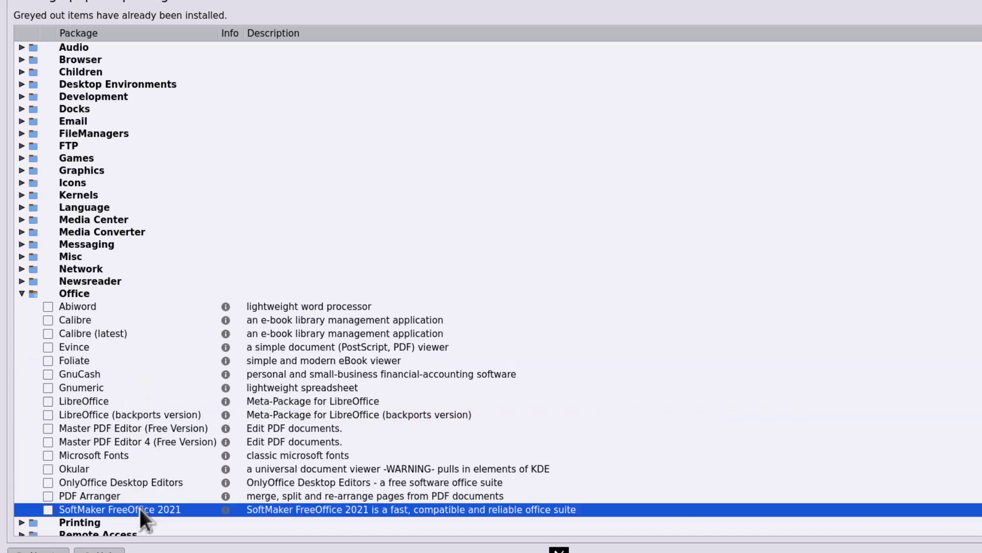
pyautogui.click(19, 292)
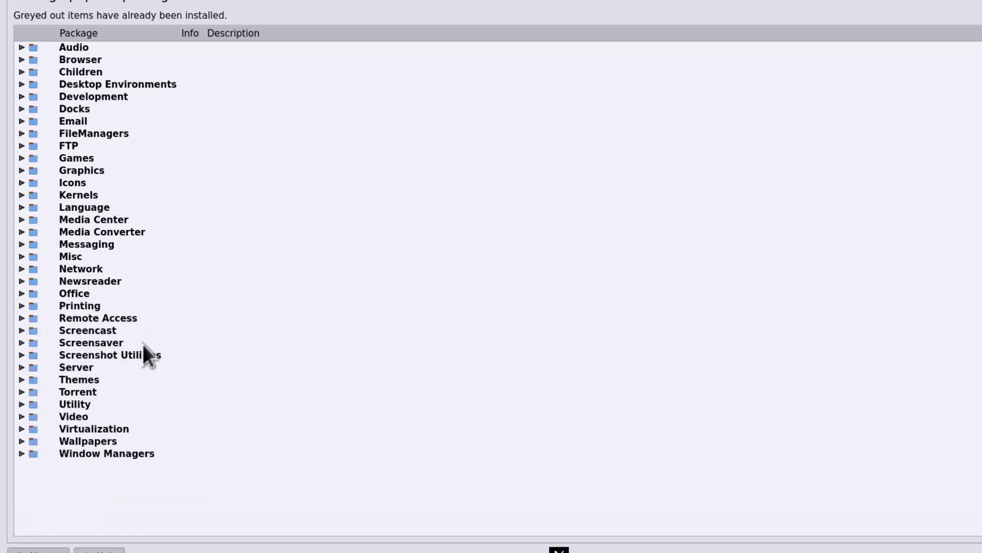
# Step: Look through the packages offered under Screencast and Utility, collapsing each category after viewing it
pyautogui.click(21, 330)
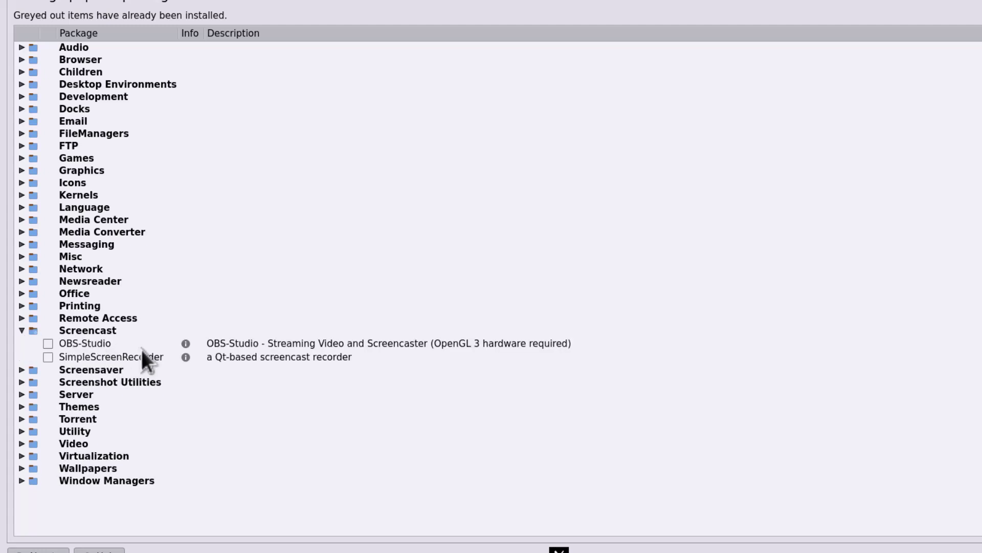
pyautogui.click(21, 331)
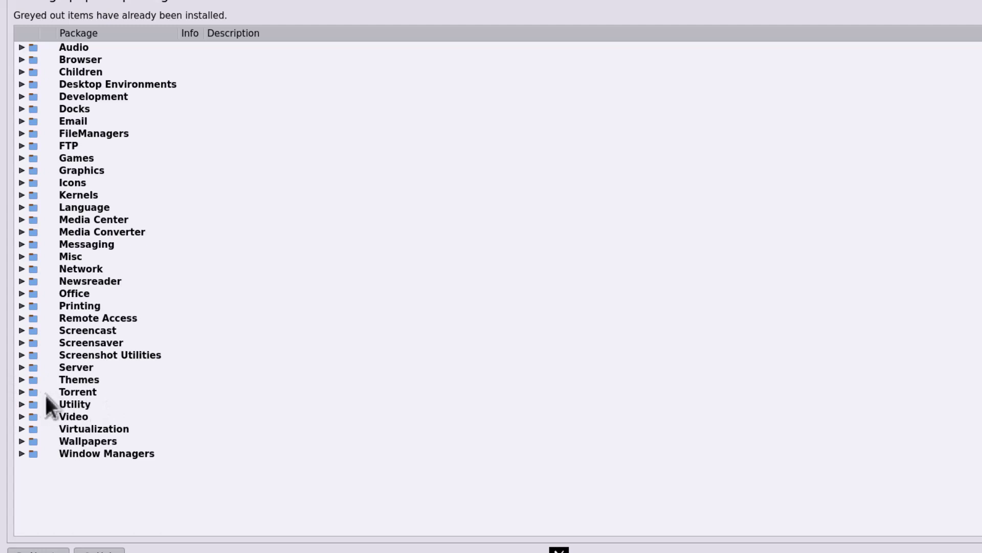
pyautogui.click(21, 404)
pyautogui.scroll(-1, 19, 404)
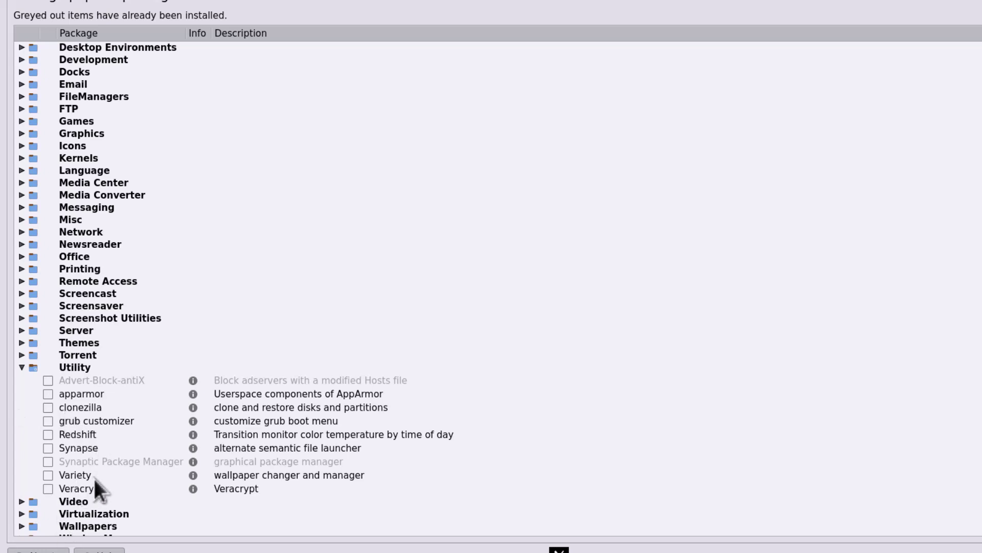
pyautogui.click(21, 368)
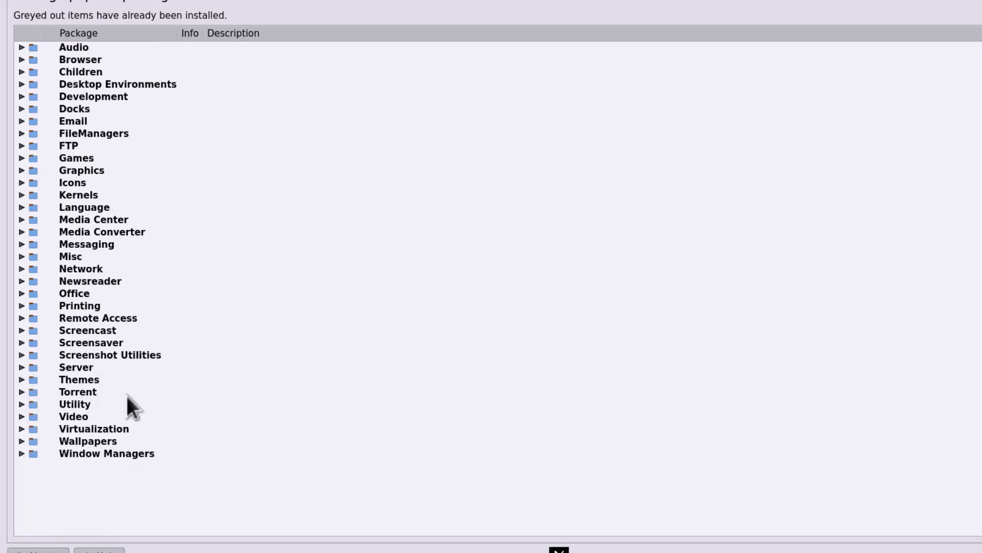
# Step: Review the packages under Virtualization and Window Managers, highlighting IceWM, and collapse both categories
pyautogui.click(22, 429)
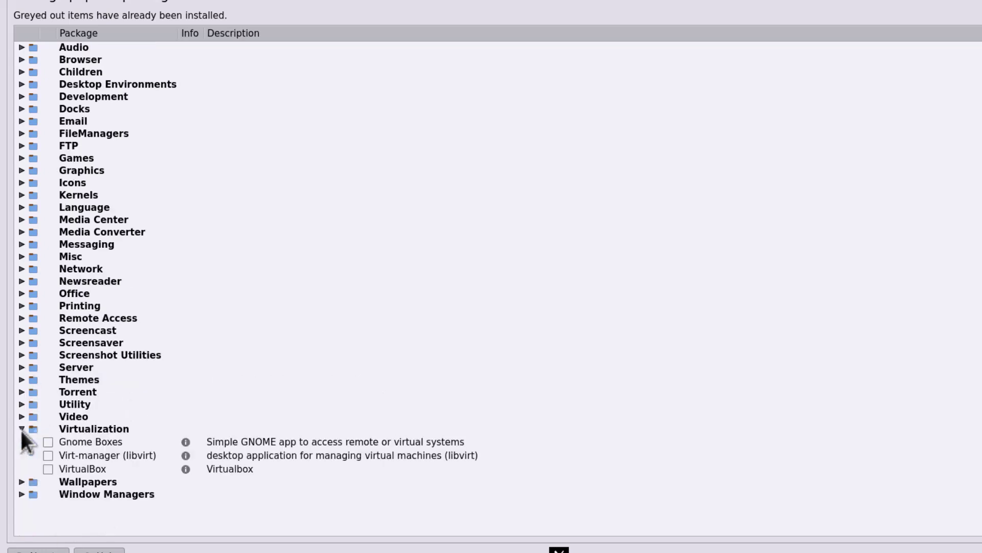
pyautogui.click(21, 429)
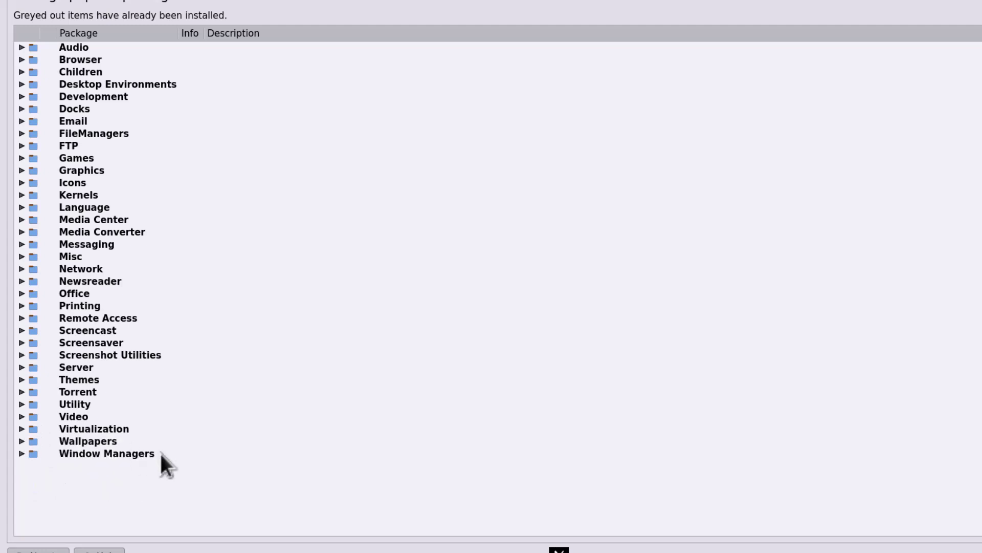
pyautogui.click(21, 453)
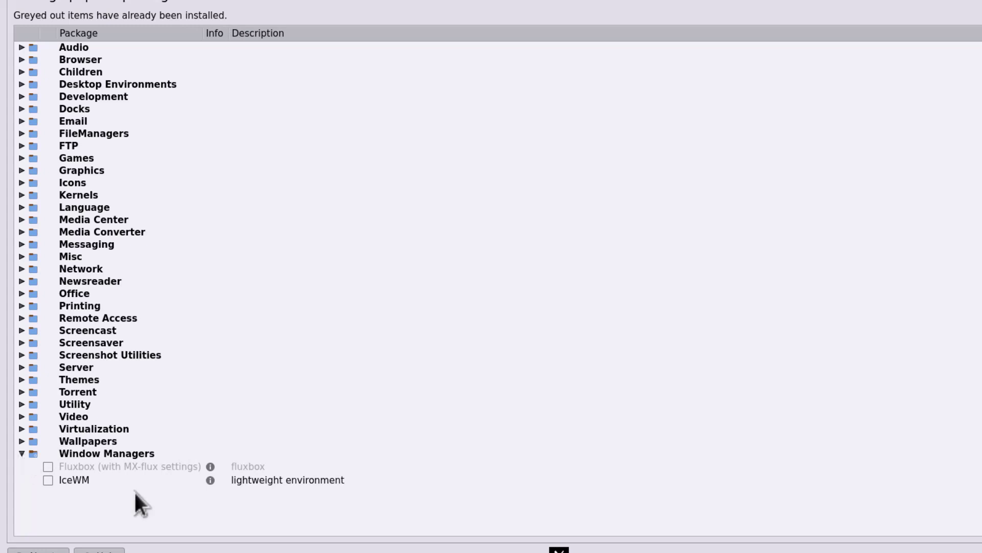
pyautogui.click(88, 481)
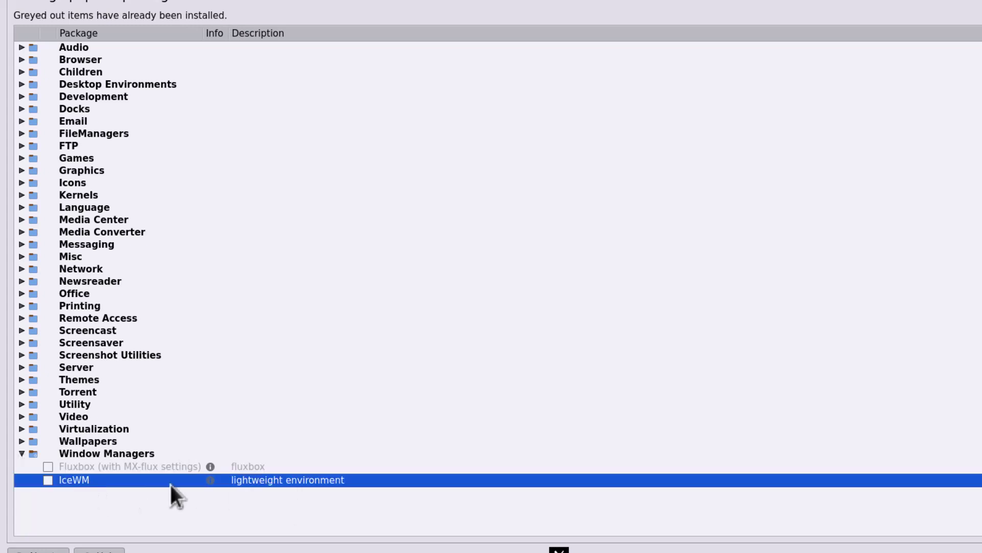
pyautogui.click(21, 453)
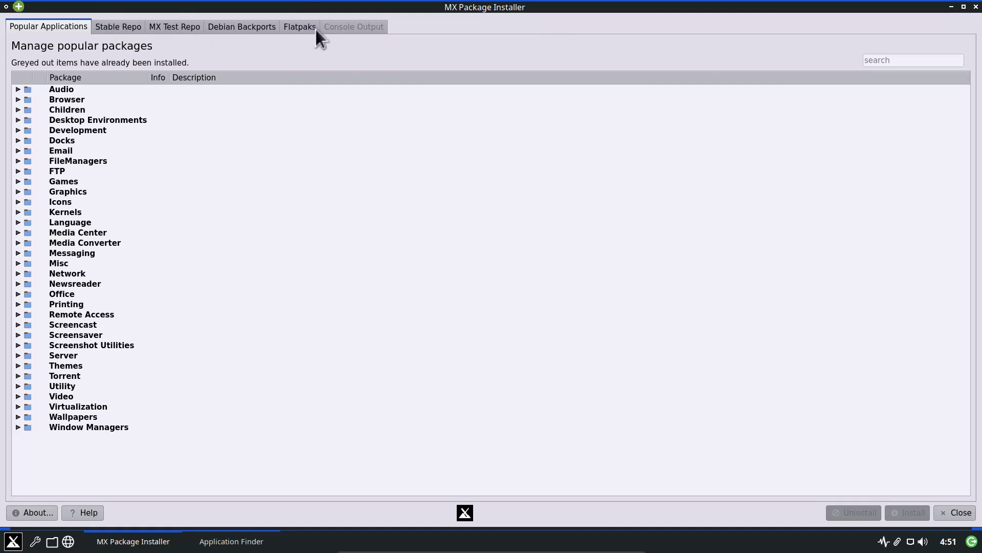
# Step: Close MX Package Installer and examine the applications in Application Finder's Settings category through to Xfce Terminal Settings
pyautogui.click(977, 7)
pyautogui.click(79, 199)
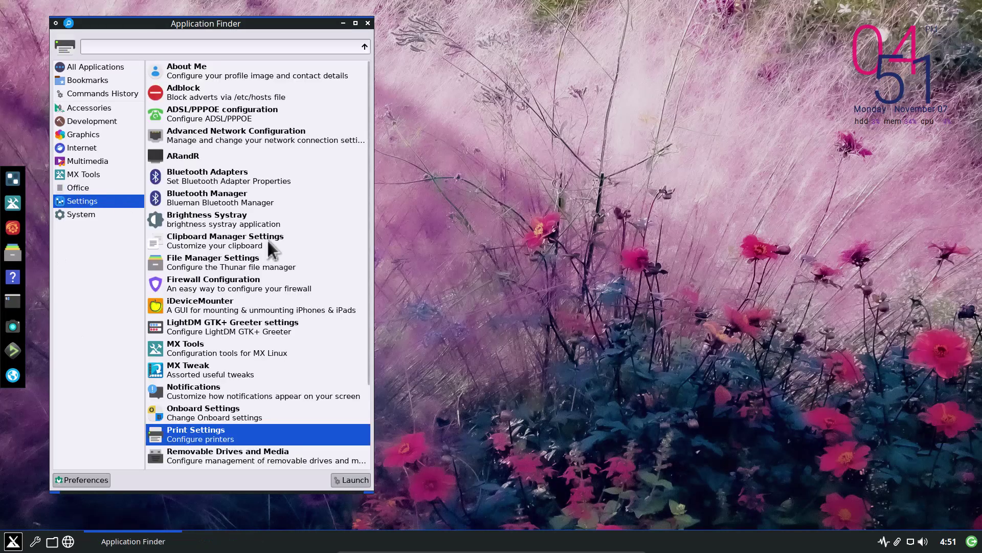
pyautogui.click(201, 415)
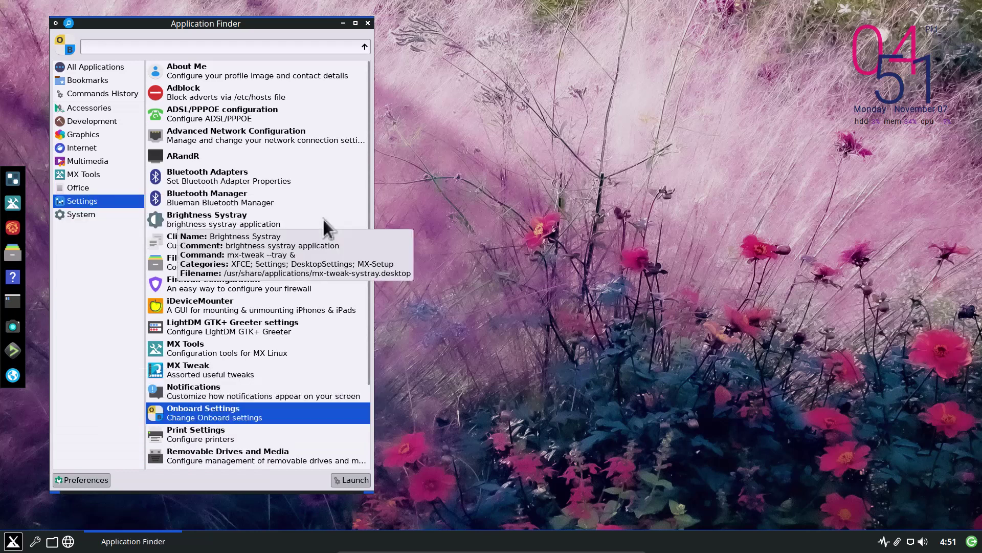
pyautogui.press('Down')
pyautogui.press('Down')
pyautogui.press('Down')
pyautogui.press('Down')
pyautogui.press('Down')
pyautogui.press('Down')
pyautogui.press('Down')
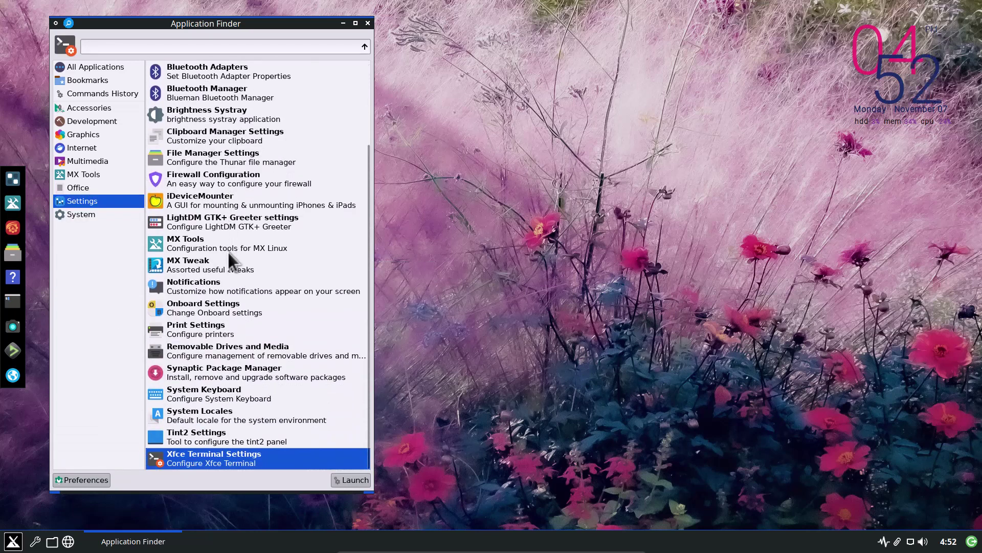
# Step: Review the applications in the System category from the start of the list, and close Application Finder
pyautogui.click(93, 215)
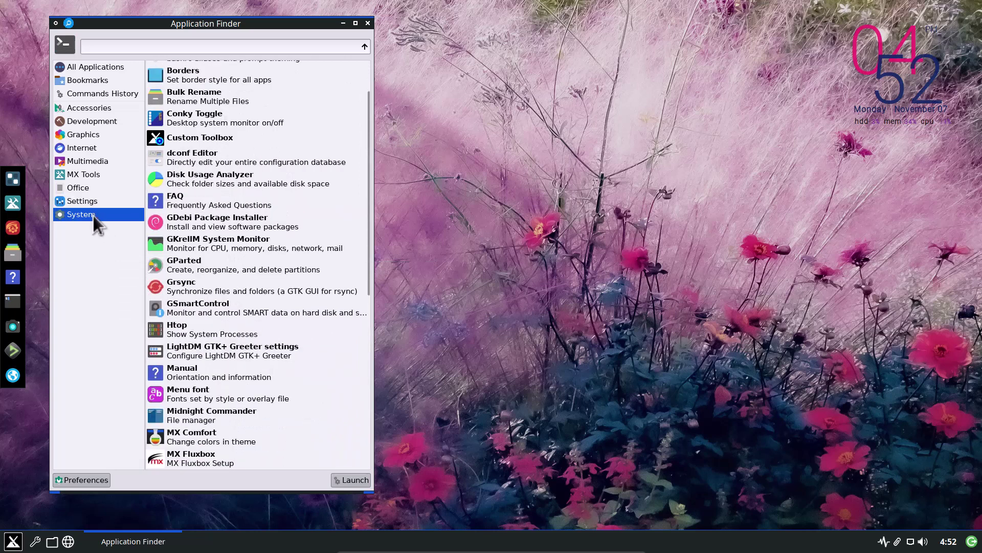
pyautogui.moveTo(367, 209); pyautogui.dragTo(359, 91)
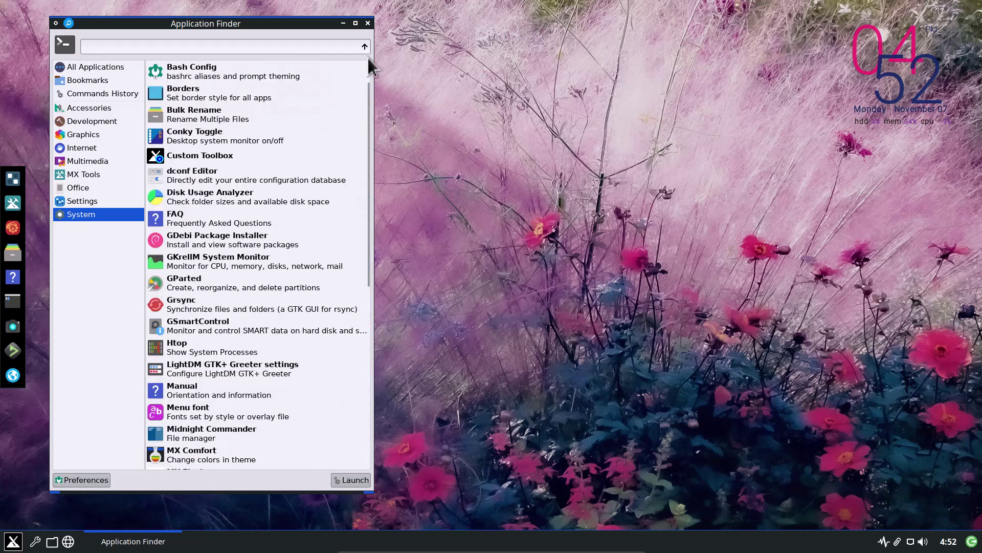
pyautogui.click(367, 24)
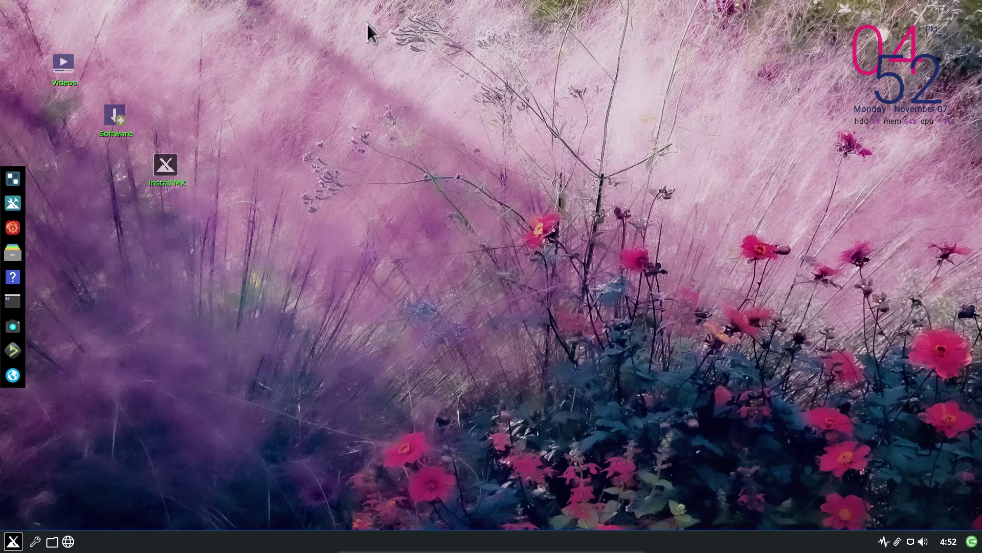
# Step: Open the Settings manager and look through its Other, System and User entries, viewing the window both maximized and at normal size
pyautogui.click(34, 543)
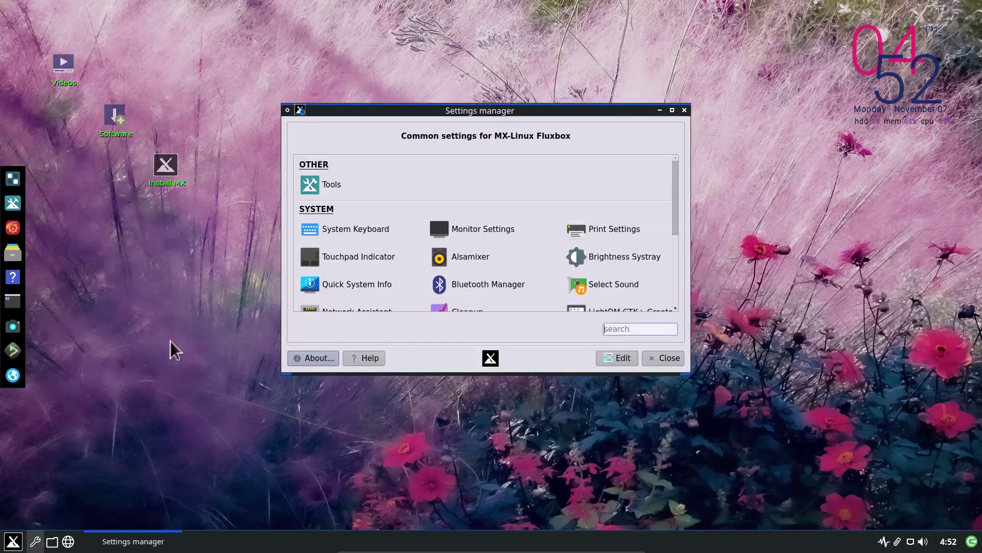
pyautogui.moveTo(527, 109); pyautogui.dragTo(497, 36)
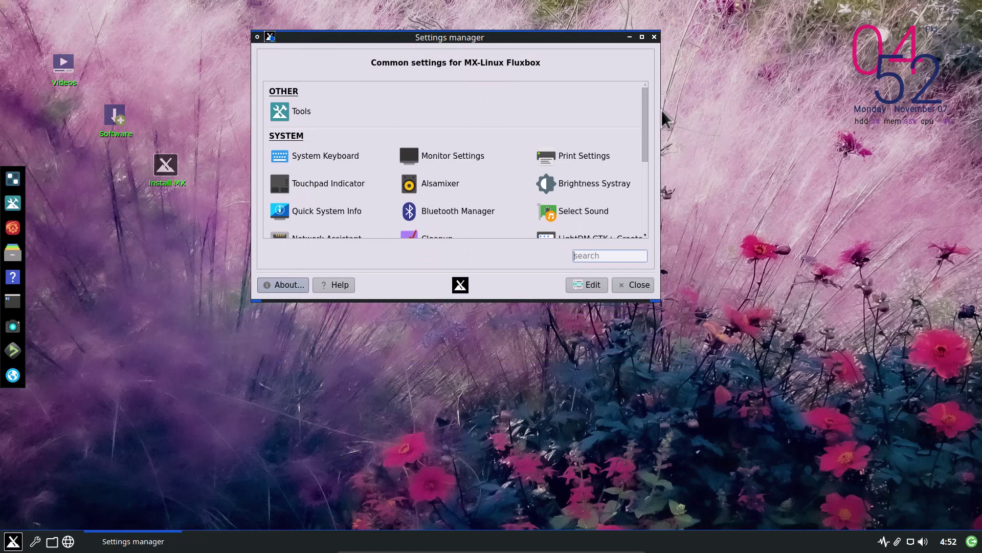
pyautogui.click(642, 38)
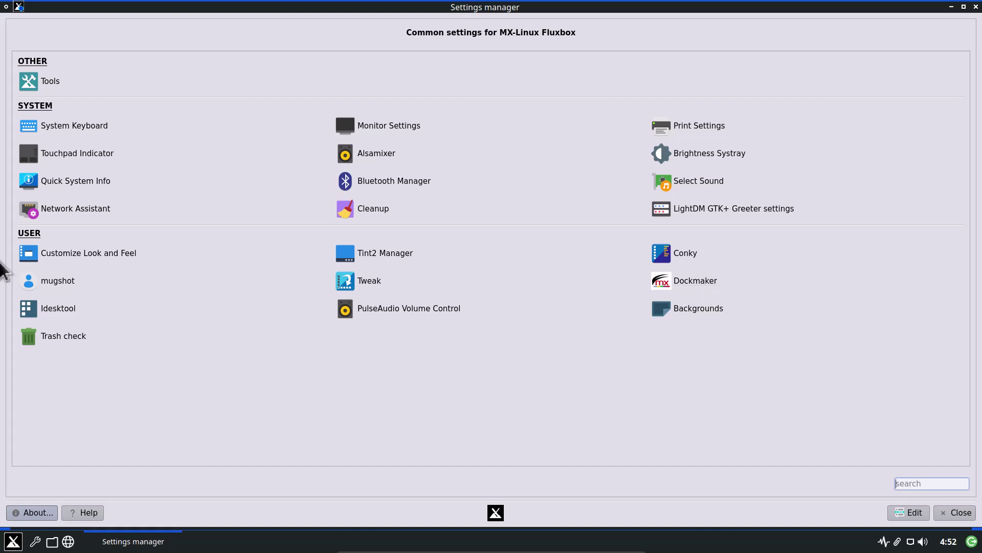
pyautogui.click(837, 129)
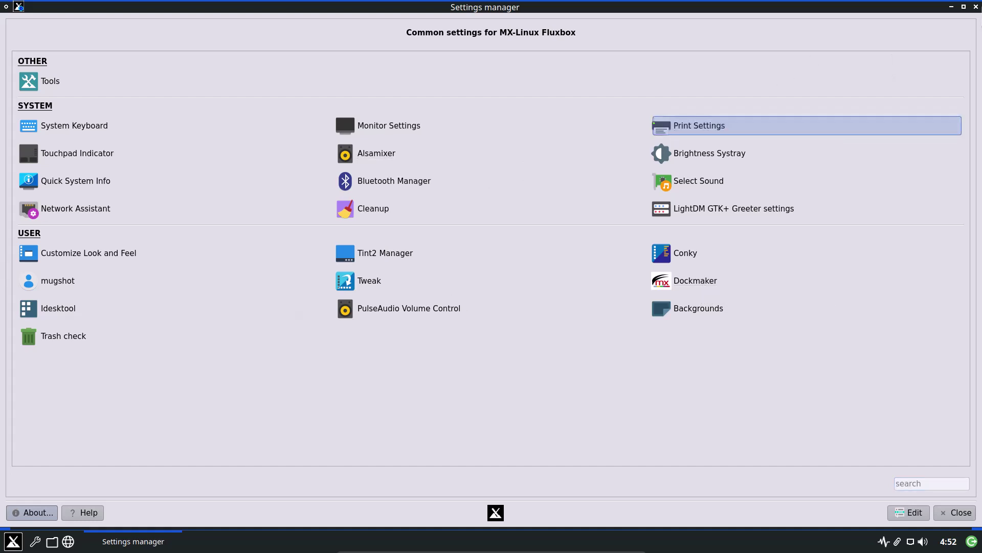
pyautogui.click(964, 6)
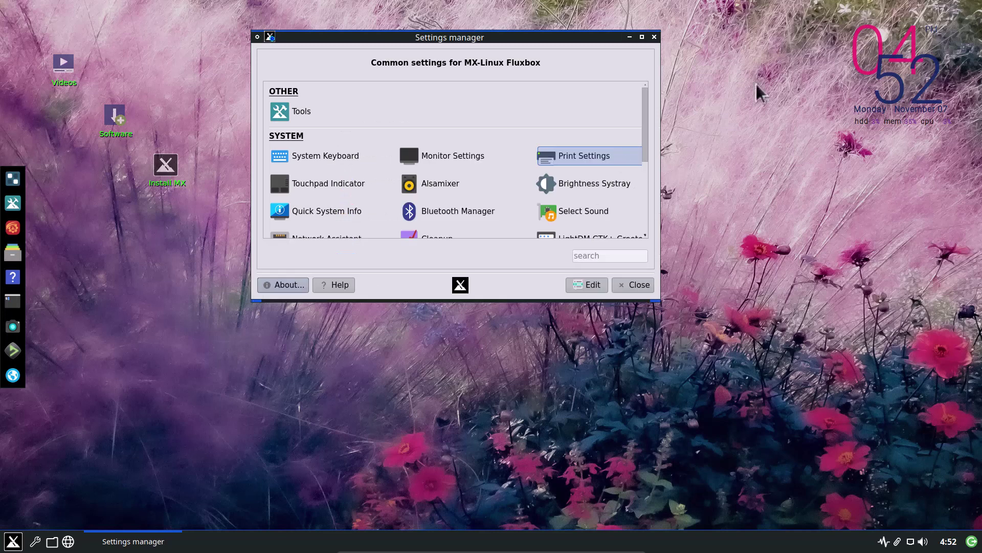
pyautogui.scroll(-3, 604, 179)
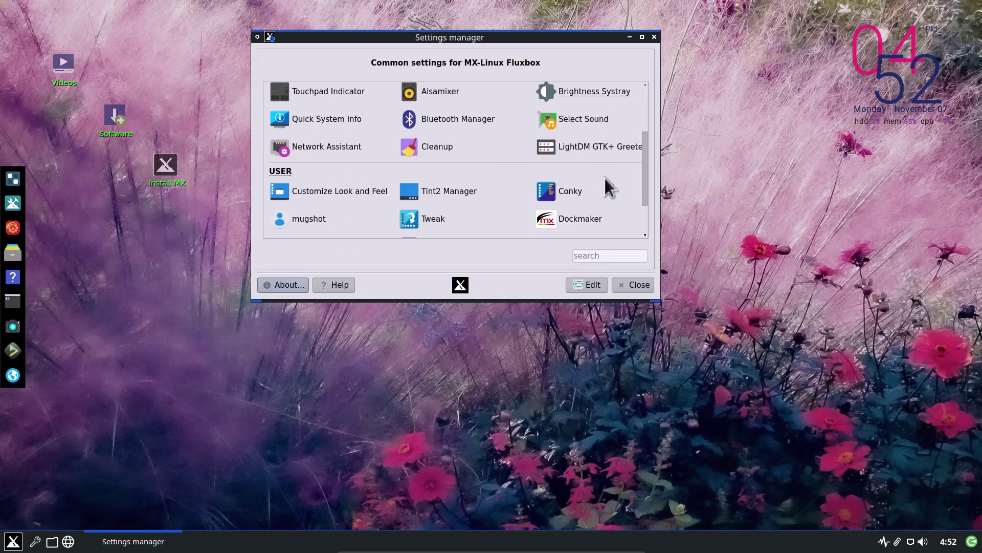
# Step: Launch Dockmaker from the User settings and open DefaultDock.mxdk for editing
pyautogui.click(577, 220)
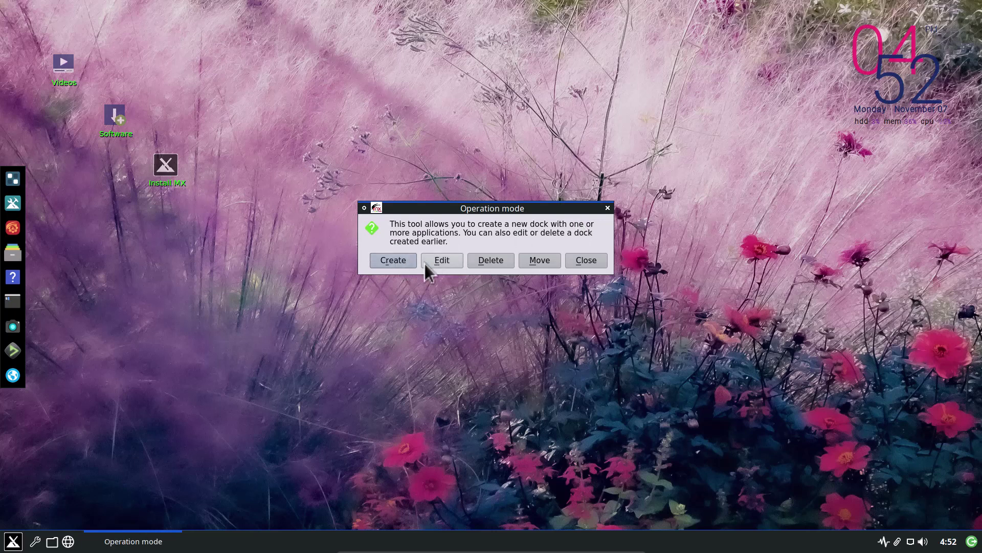
pyautogui.click(441, 260)
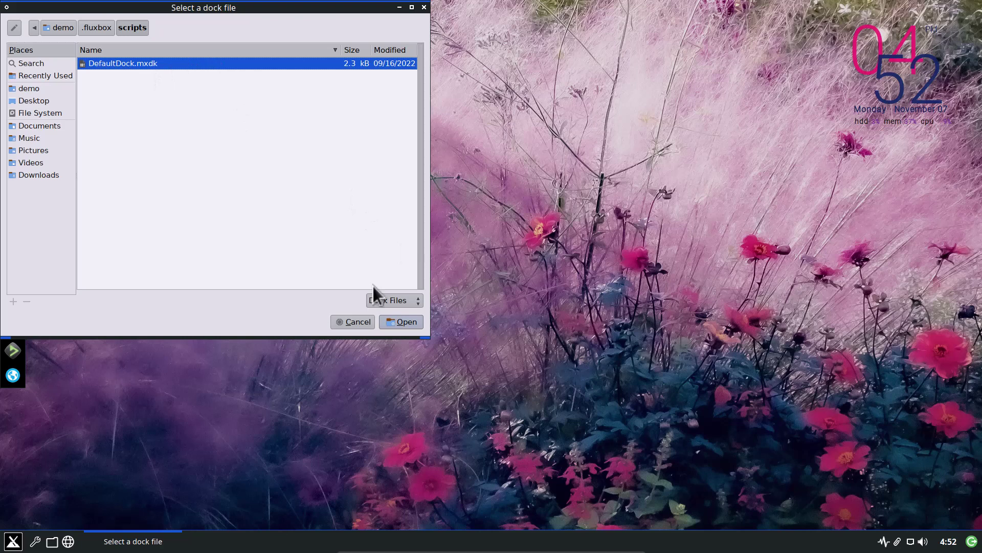
pyautogui.click(403, 322)
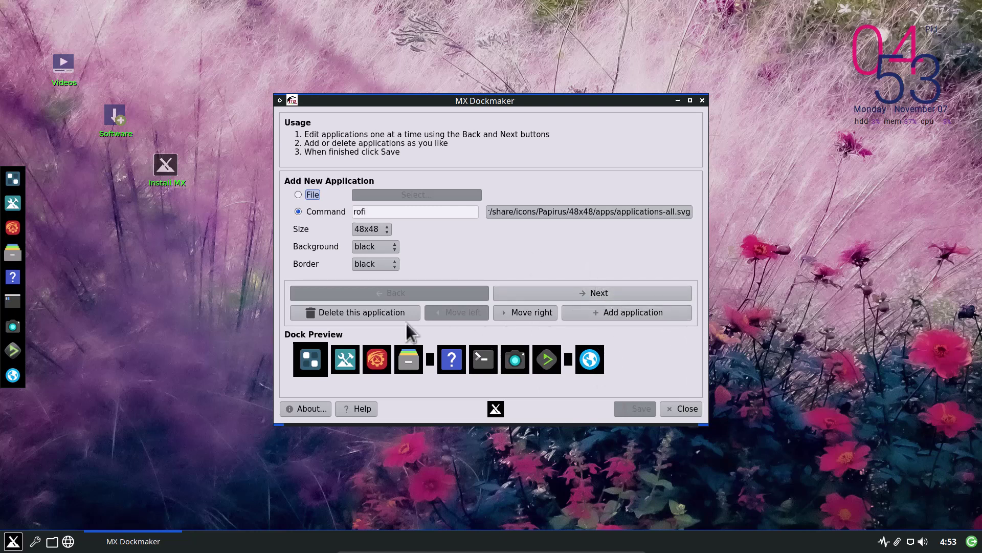
# Step: Inspect the dock's individual application entries, including MX Tools, rofi, roxterm and mxfb-quickshot
pyautogui.click(345, 359)
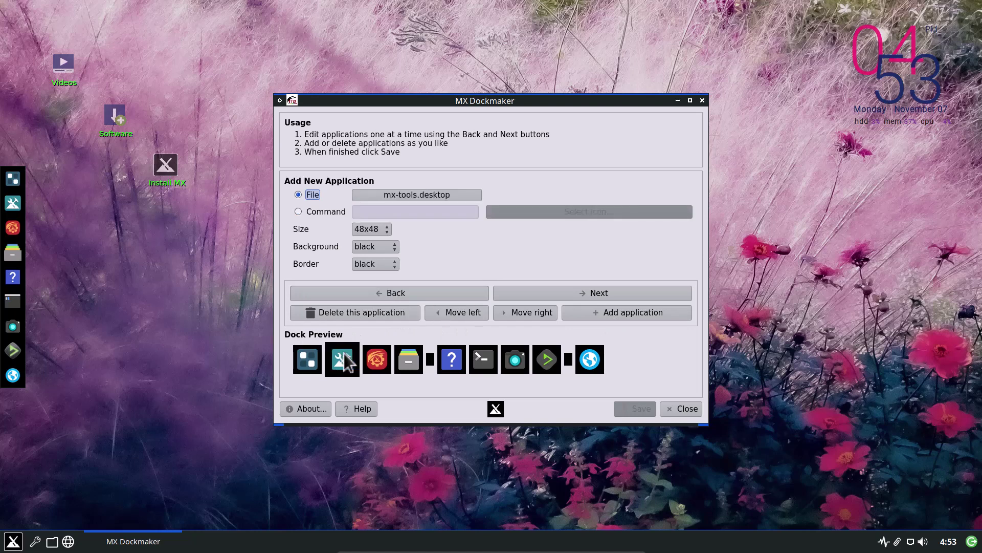
pyautogui.click(373, 360)
pyautogui.click(309, 358)
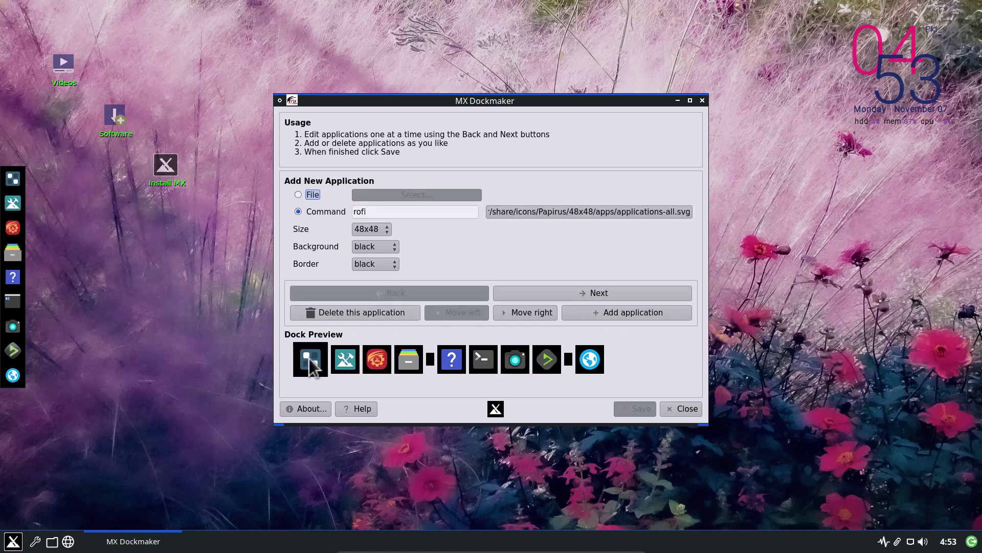
pyautogui.click(484, 360)
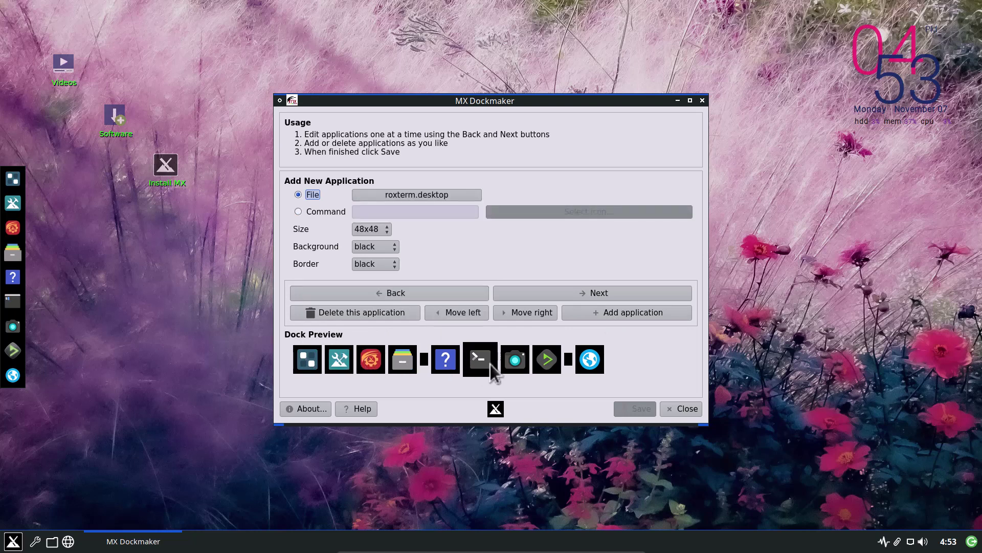
pyautogui.click(516, 364)
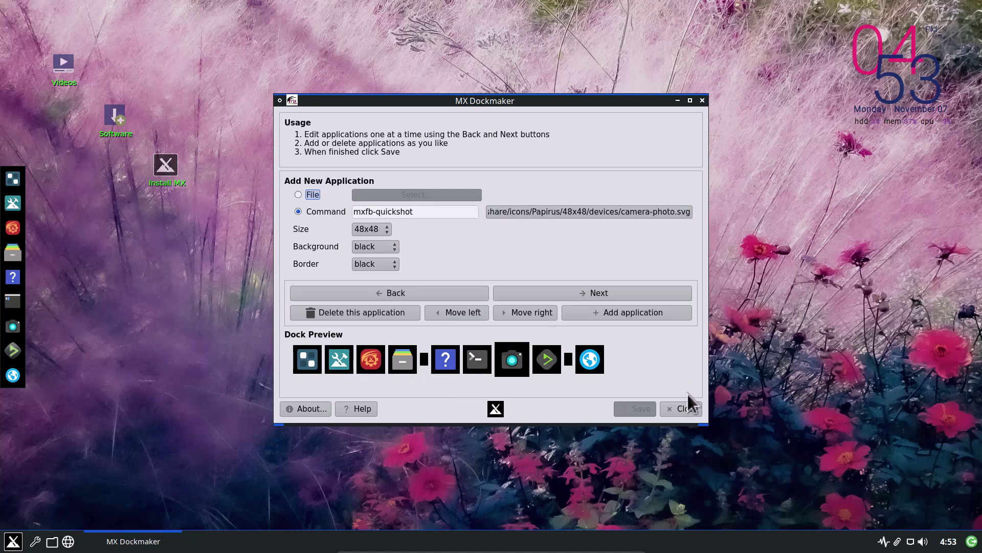
# Step: View the MX Dockmaker version information, and close both Dockmaker and the Settings manager without saving
pyautogui.click(305, 408)
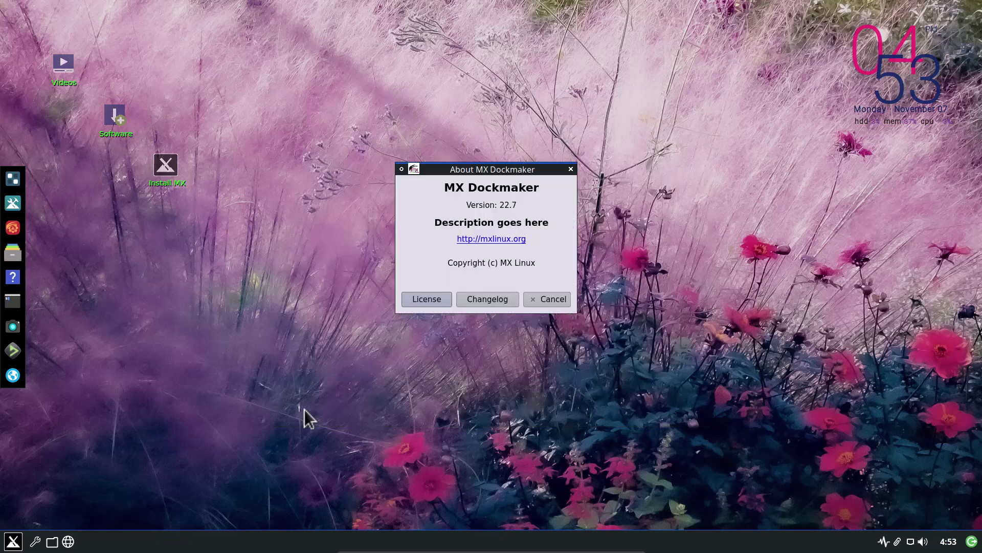
pyautogui.click(571, 169)
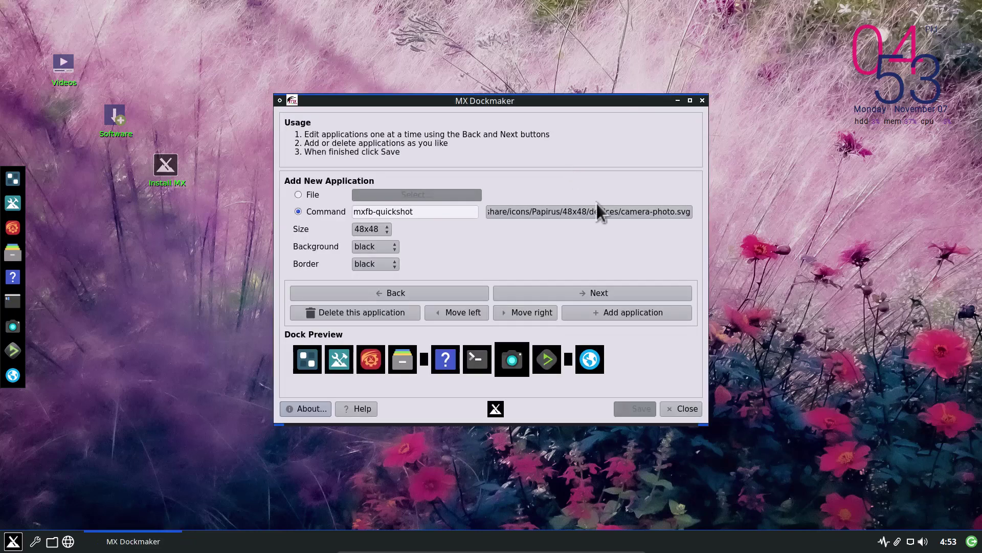
pyautogui.click(674, 409)
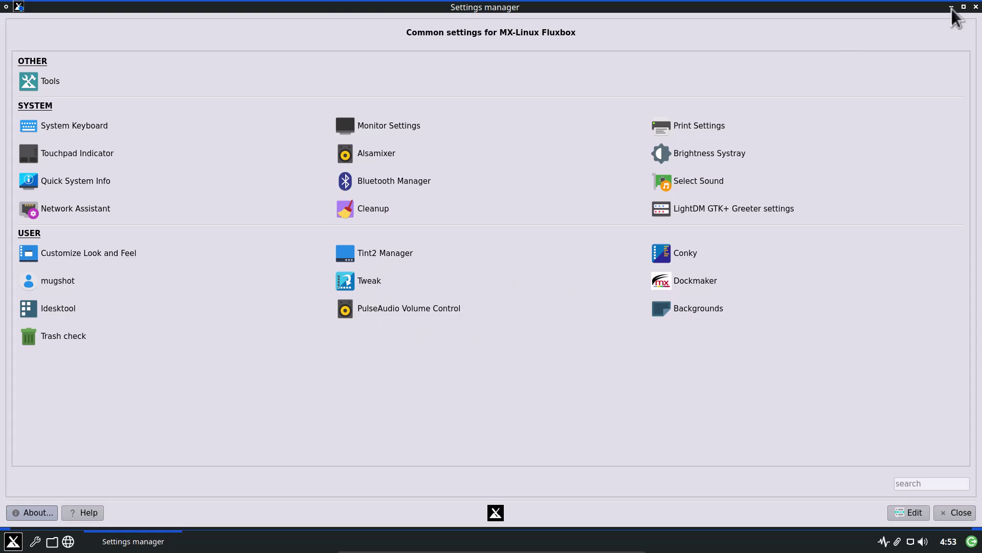
pyautogui.click(976, 7)
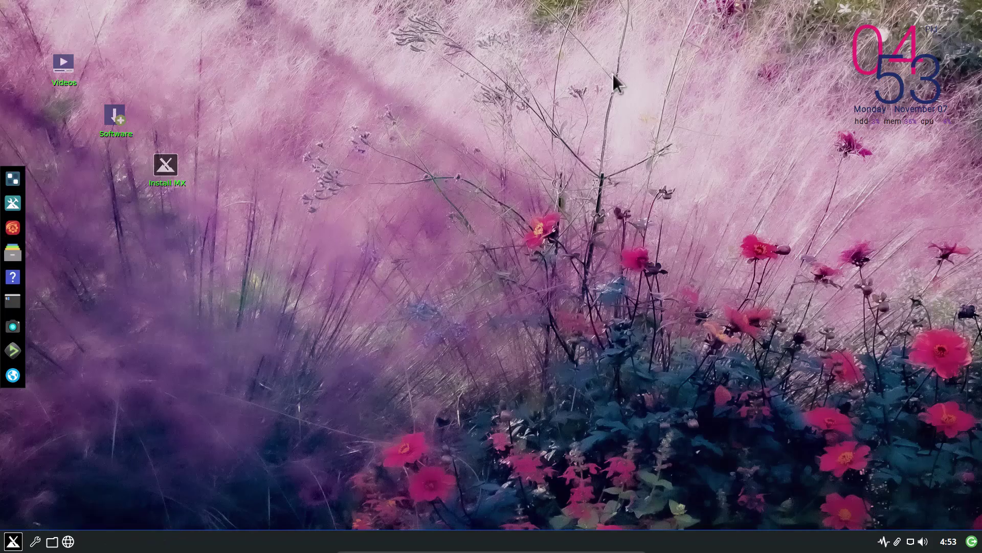
# Step: Open the Fluxbox theme settings from the desktop's Appearance options and view the Color and Icon Theme pages
pyautogui.rightClick(613, 74)
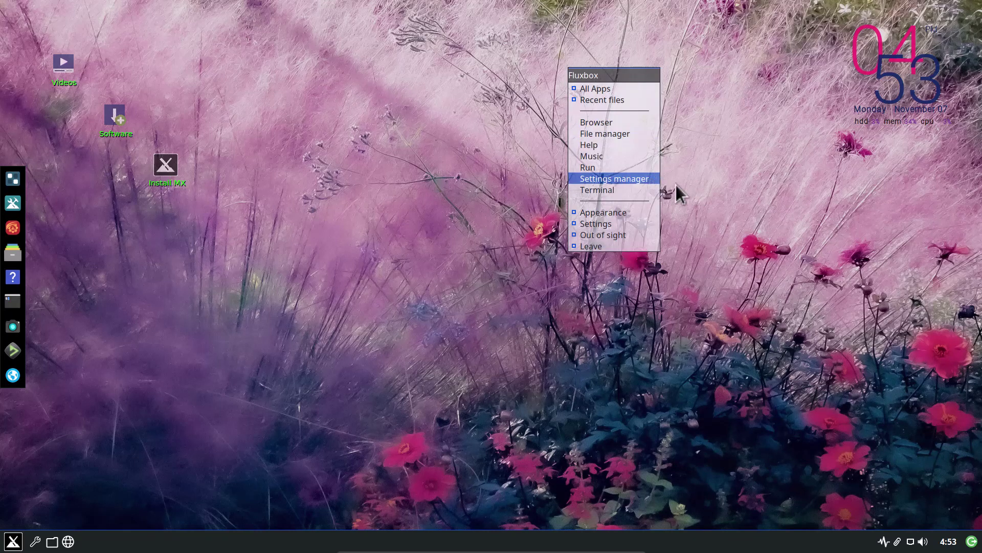
pyautogui.moveTo(634, 214)
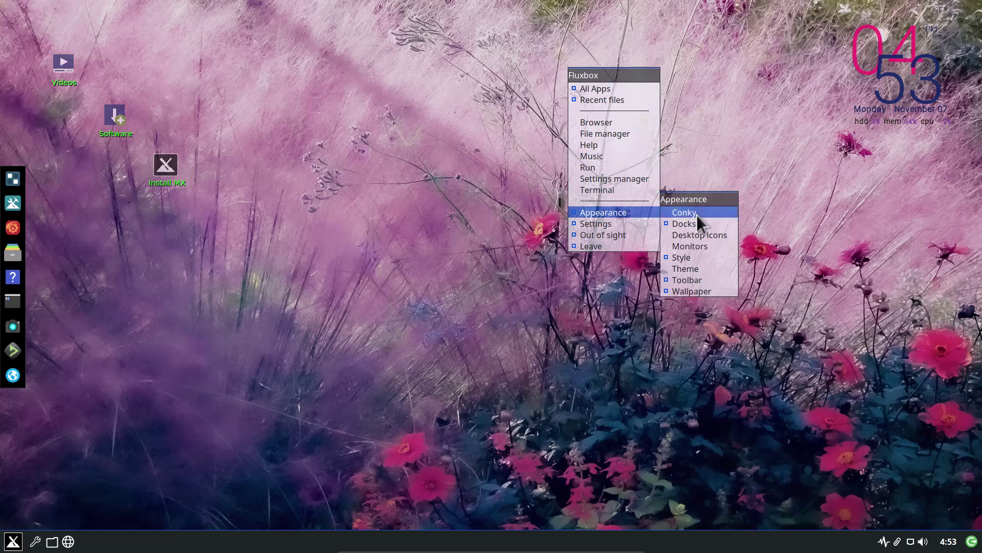
pyautogui.click(698, 268)
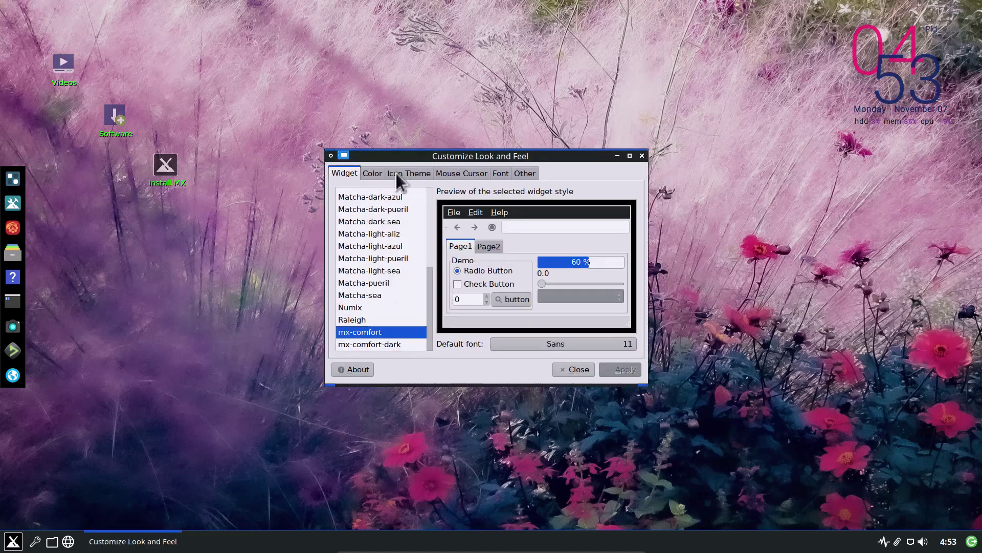
pyautogui.click(372, 173)
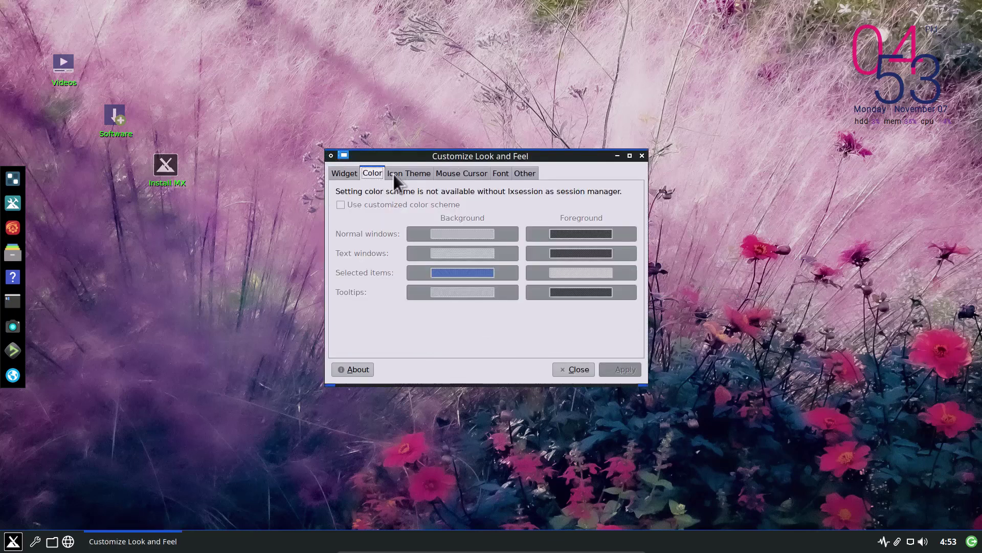
pyautogui.click(394, 174)
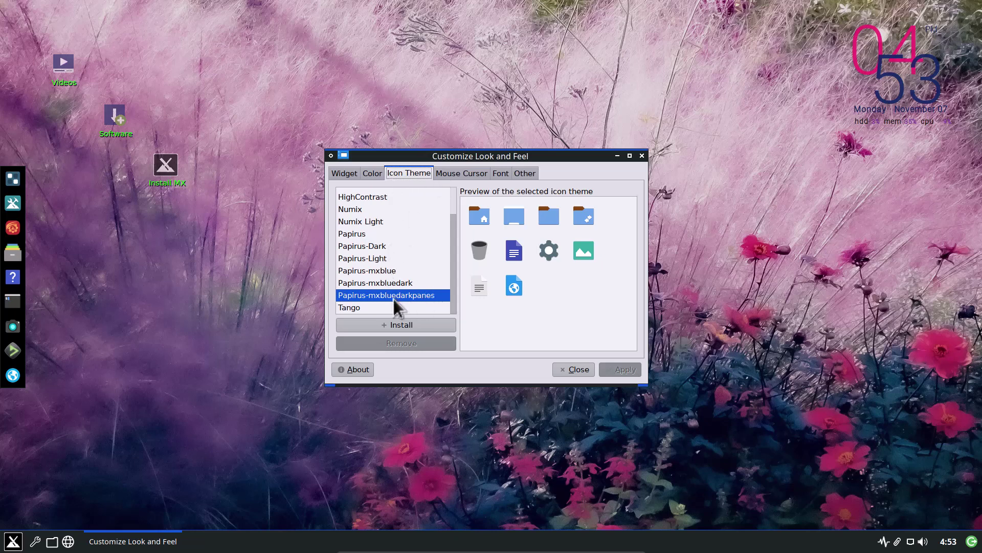
# Step: Open the home folder beside the Customize Look and Feel window and apply the Numix icon theme
pyautogui.click(13, 252)
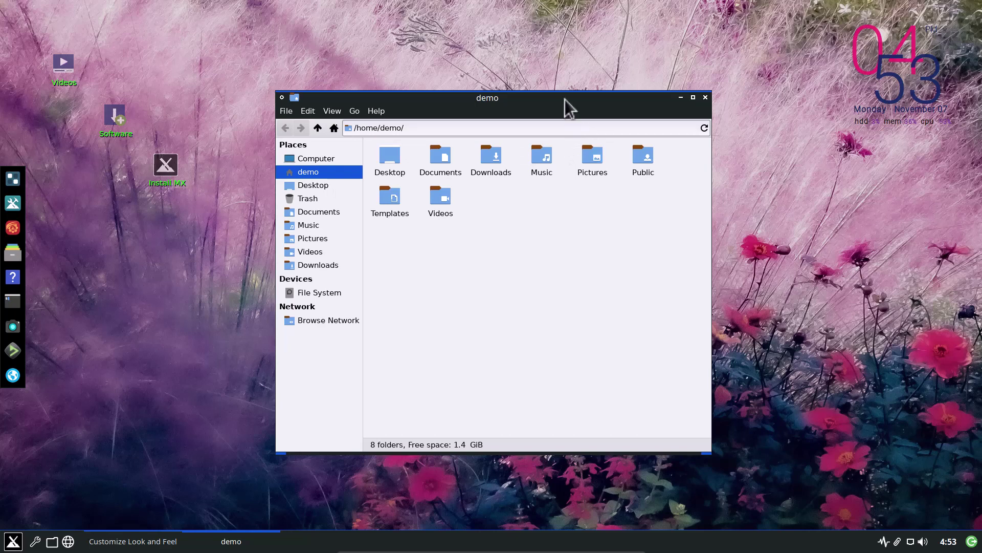
pyautogui.moveTo(417, 86); pyautogui.dragTo(169, 65)
pyautogui.moveTo(570, 158); pyautogui.dragTo(708, 110)
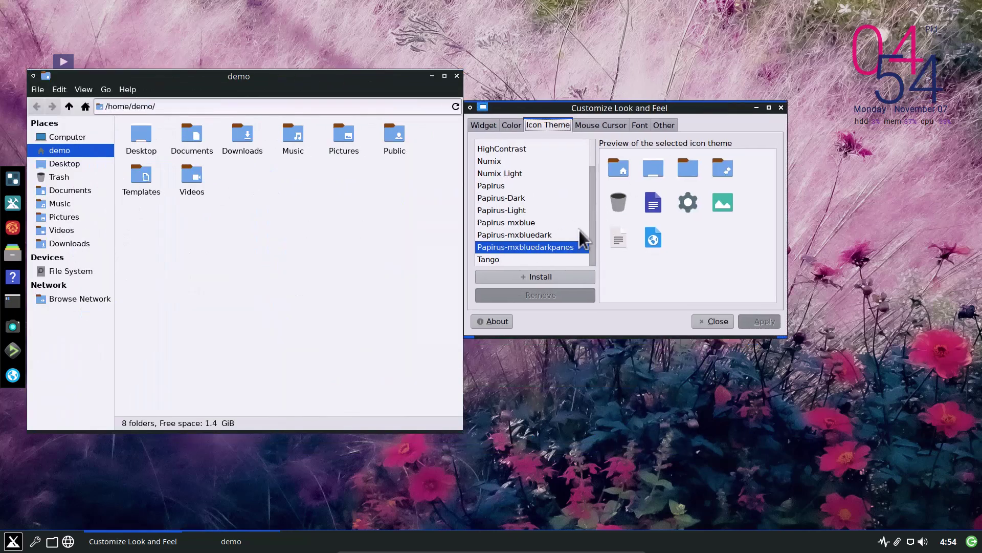
pyautogui.click(497, 161)
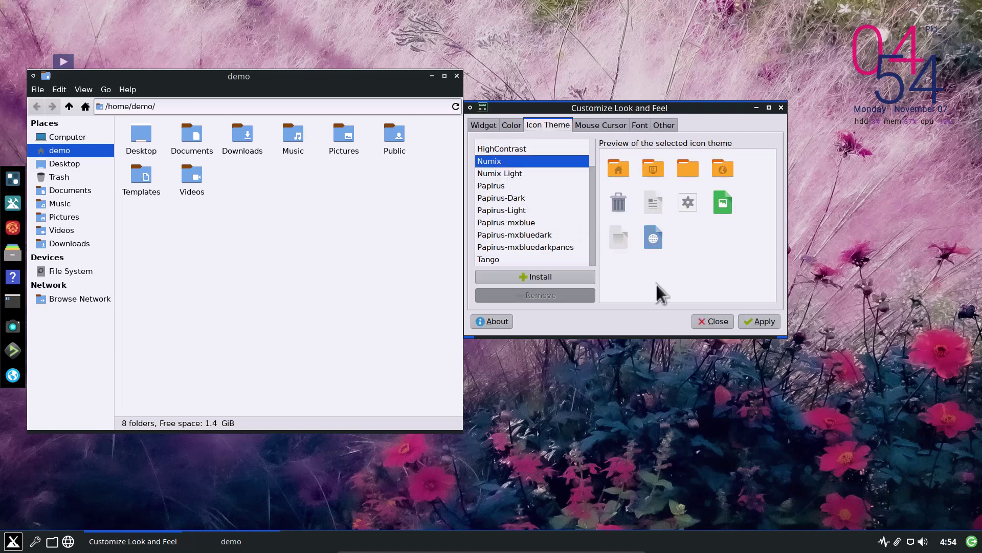
pyautogui.click(759, 322)
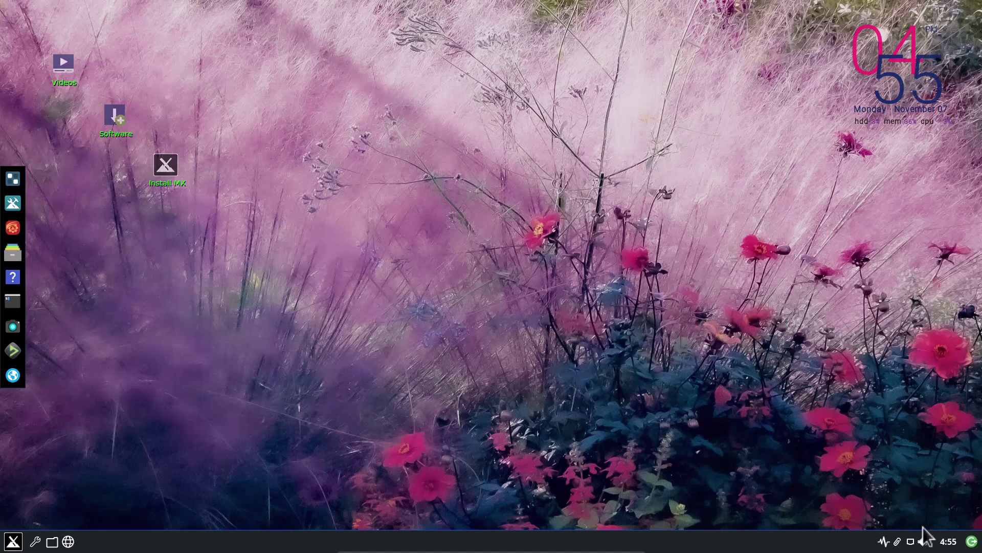
# Step: View the panel clock's calendar, dismiss it, and try out the display indicator in the system tray
pyautogui.click(941, 543)
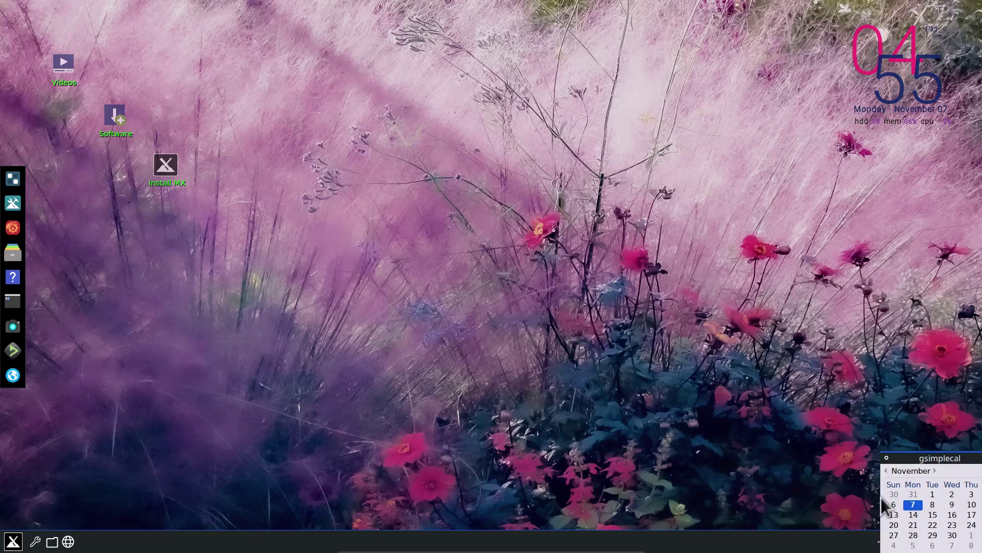
pyautogui.click(851, 542)
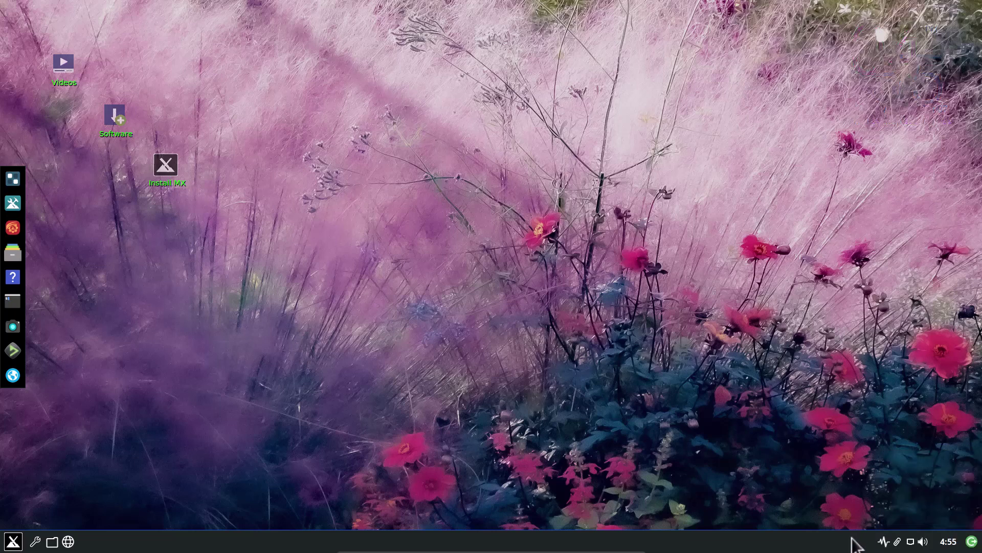
pyautogui.click(911, 542)
pyautogui.click(911, 543)
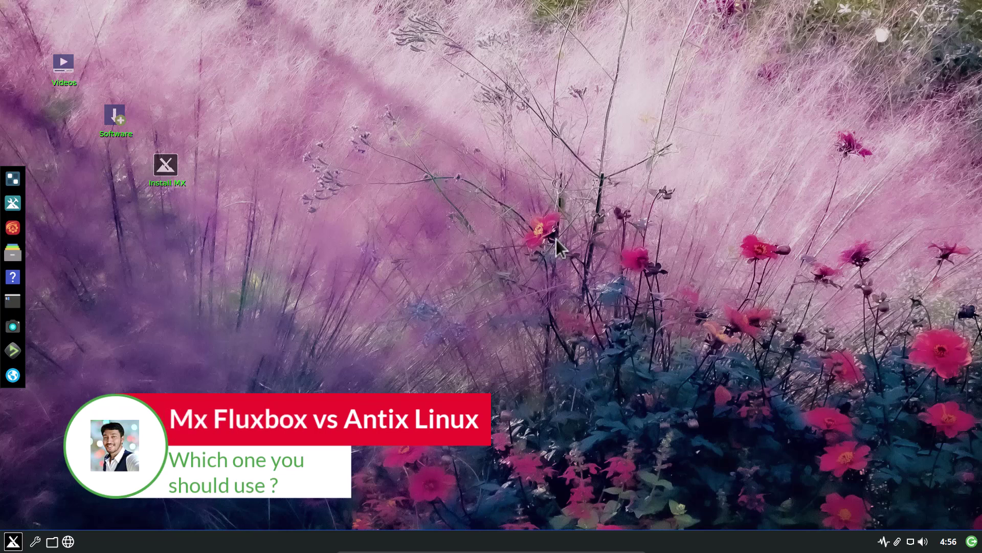
# Step: Browse the Development and Internet categories in Application Finder, and search for "fg"
pyautogui.click(13, 541)
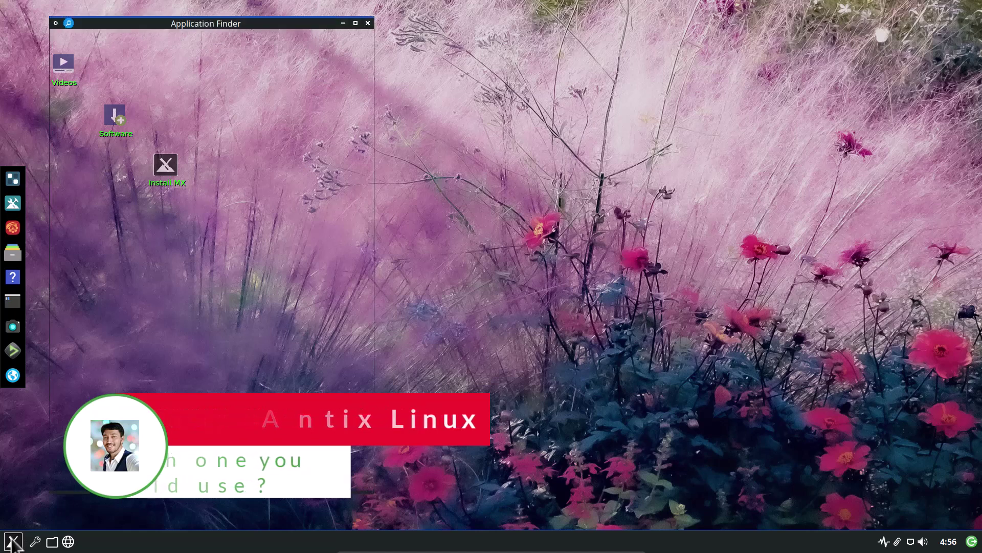
pyautogui.click(366, 23)
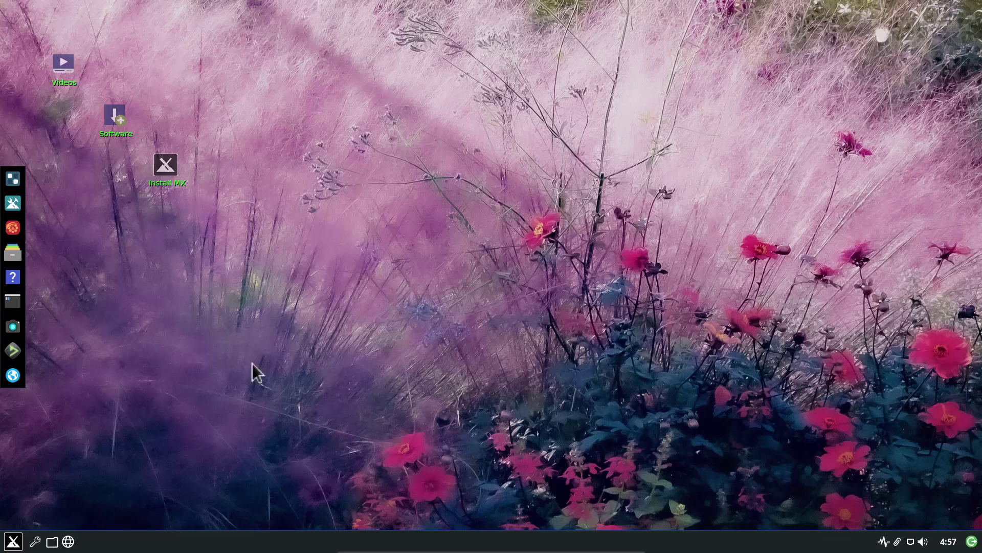
pyautogui.click(12, 541)
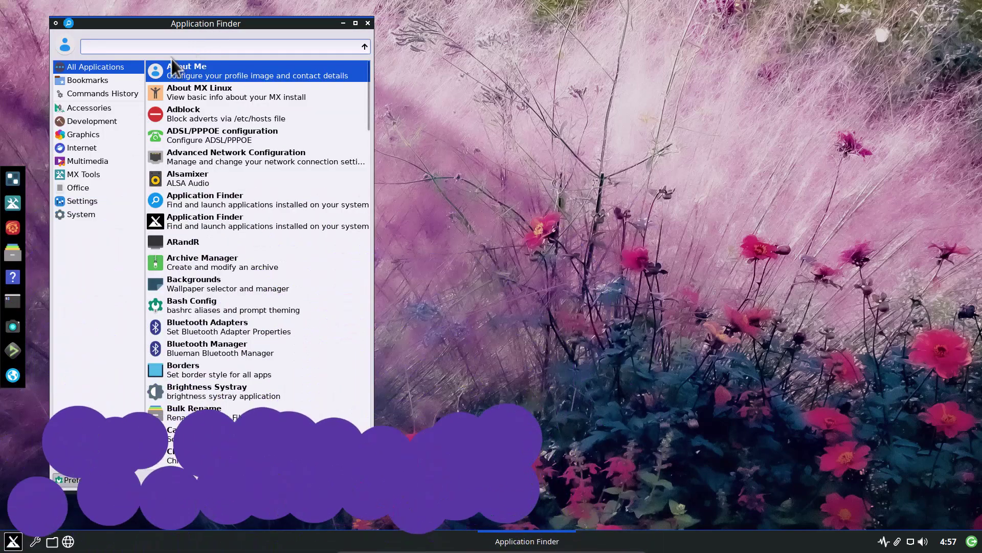
pyautogui.click(97, 122)
pyautogui.click(94, 143)
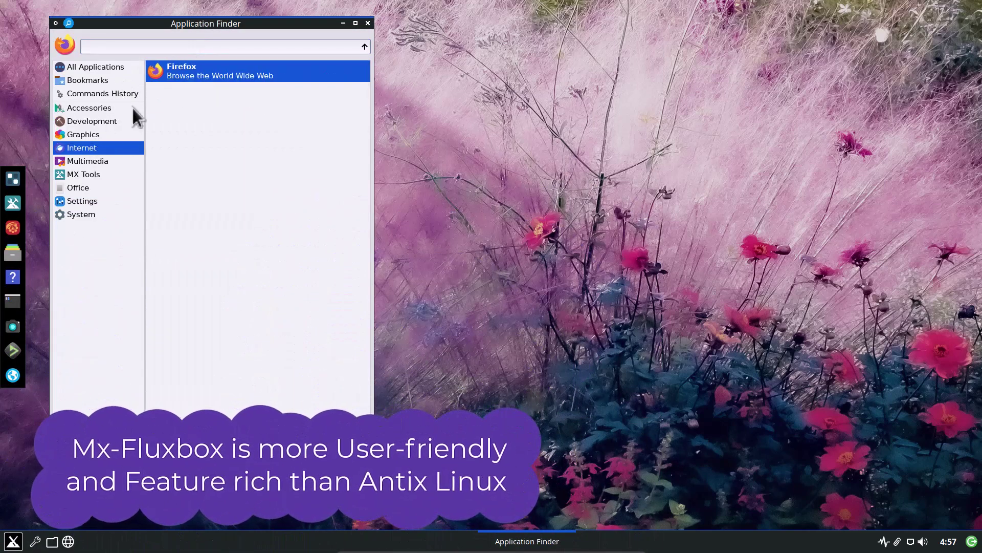
pyautogui.click(190, 47)
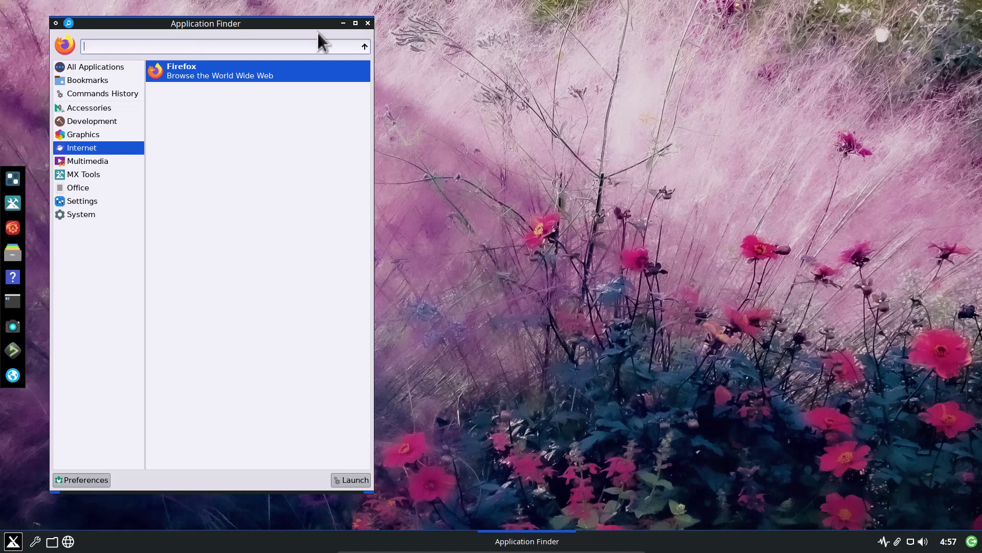
pyautogui.write('fg')
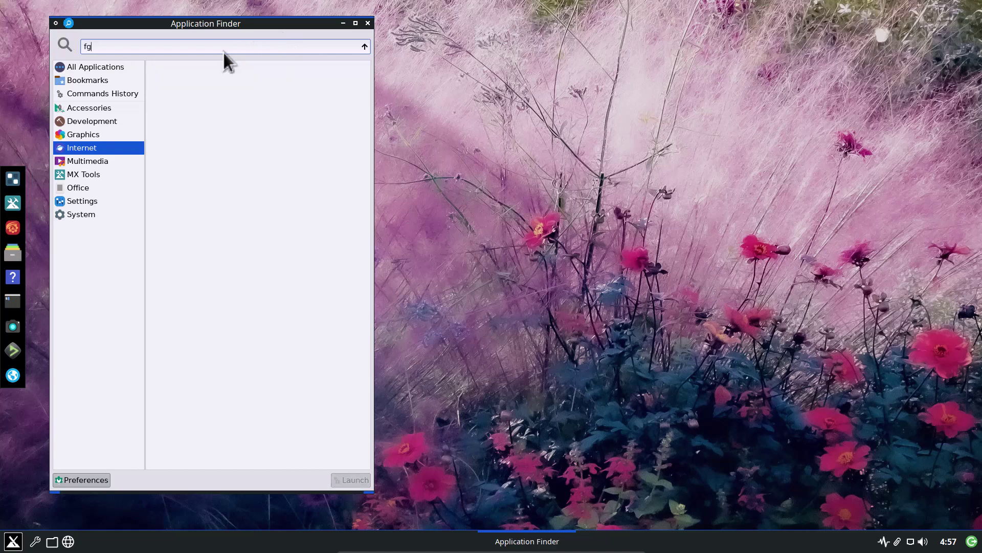
# Step: Search all applications for "fire" in Application Finder, and close the finder
pyautogui.click(113, 67)
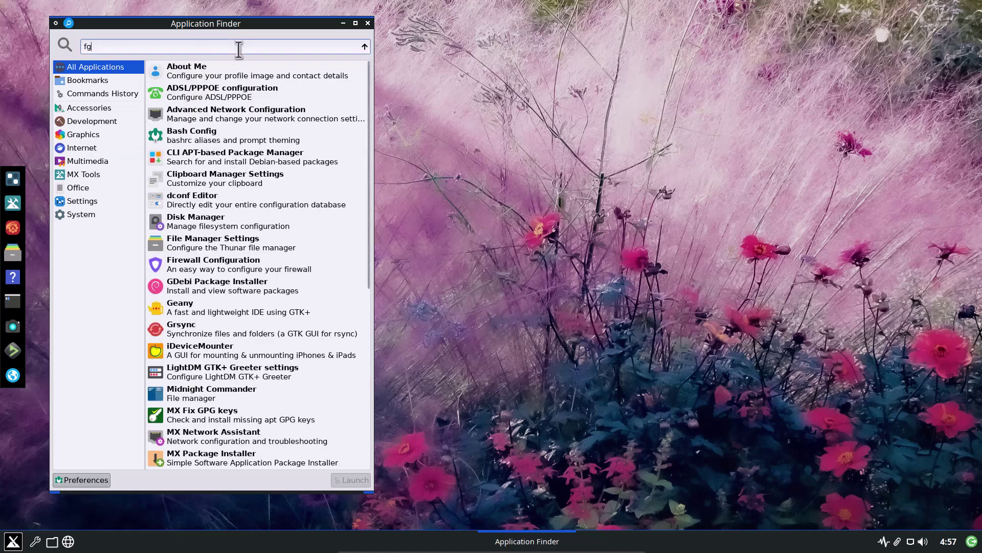
pyautogui.press('BackSpace')
pyautogui.press('BackSpace')
pyautogui.write('fi')
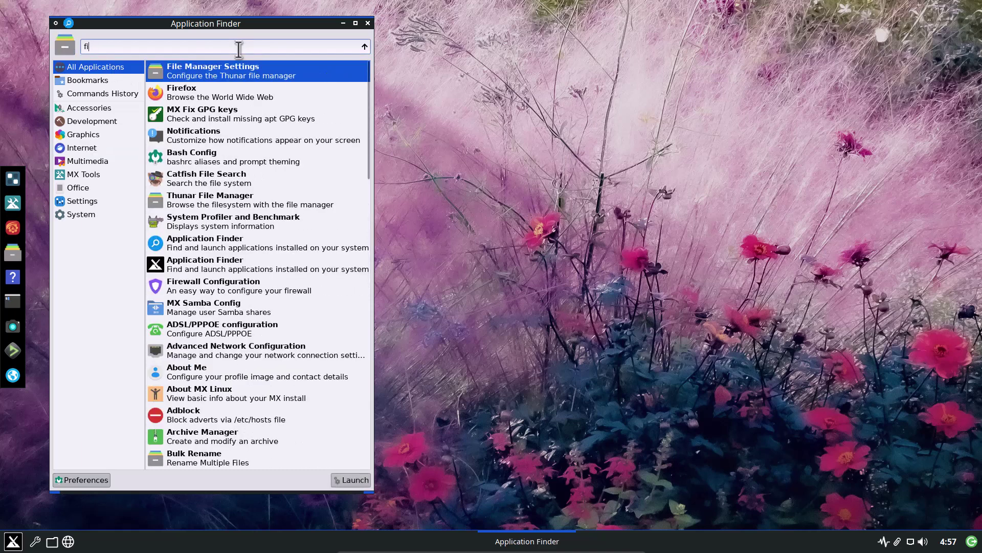
pyautogui.write('re')
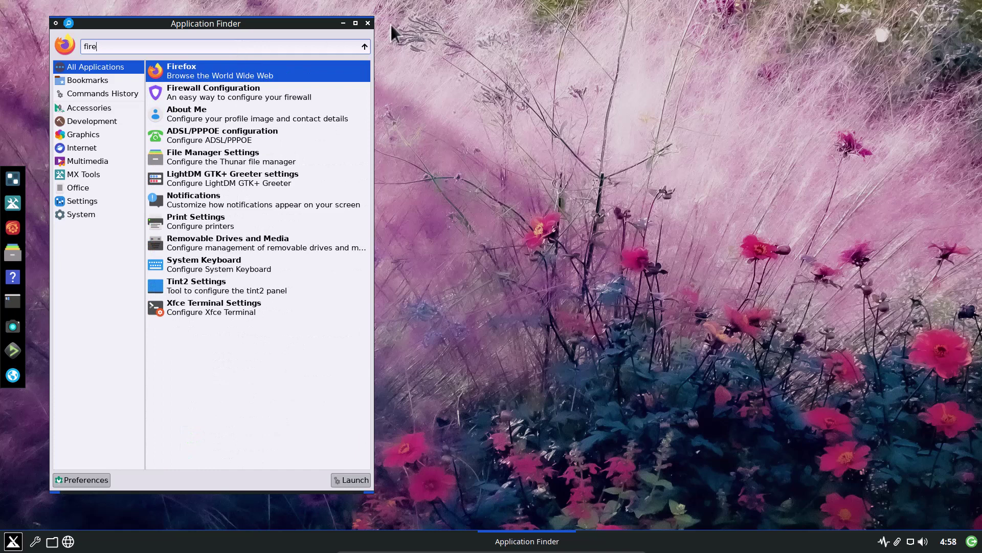
pyautogui.click(366, 23)
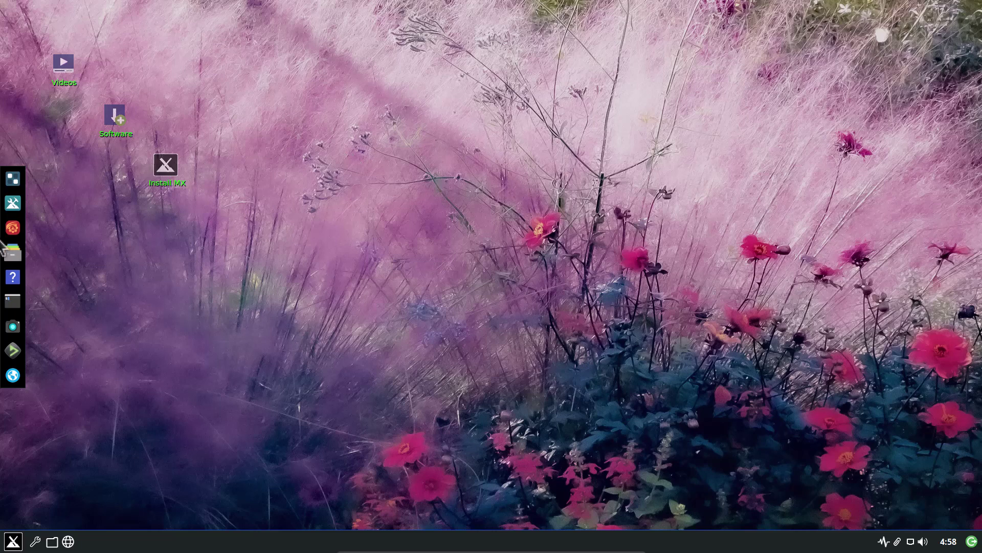
# Step: View the home folder in the file manager and close its window
pyautogui.click(16, 258)
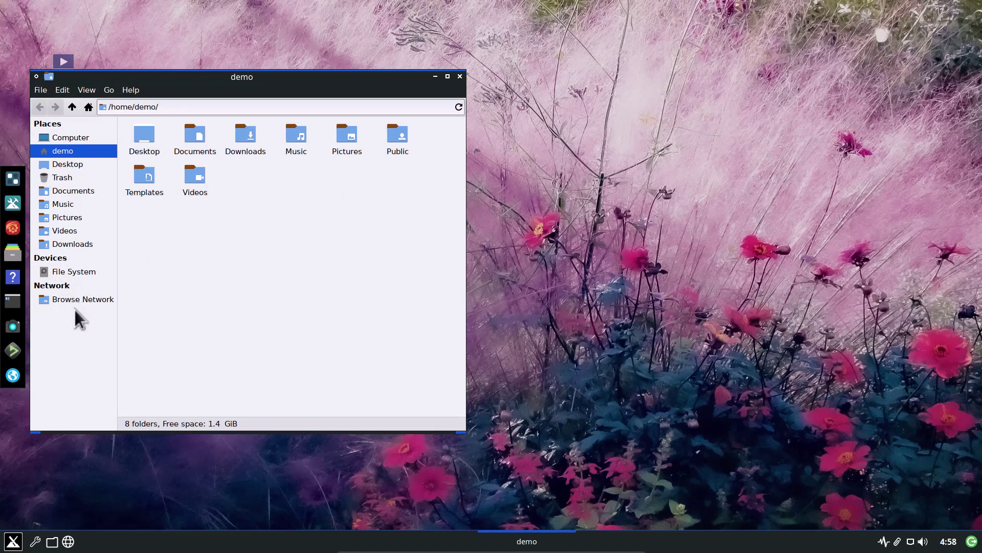
pyautogui.click(460, 77)
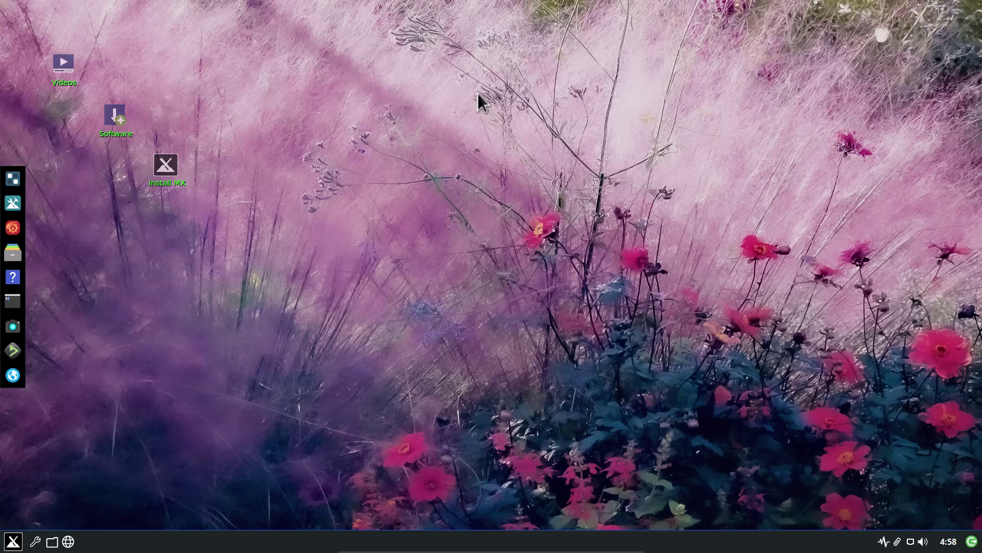
# Step: Browse the wallpapers from the desktop's Appearance options and apply the green meadow grass image as the background
pyautogui.rightClick(434, 85)
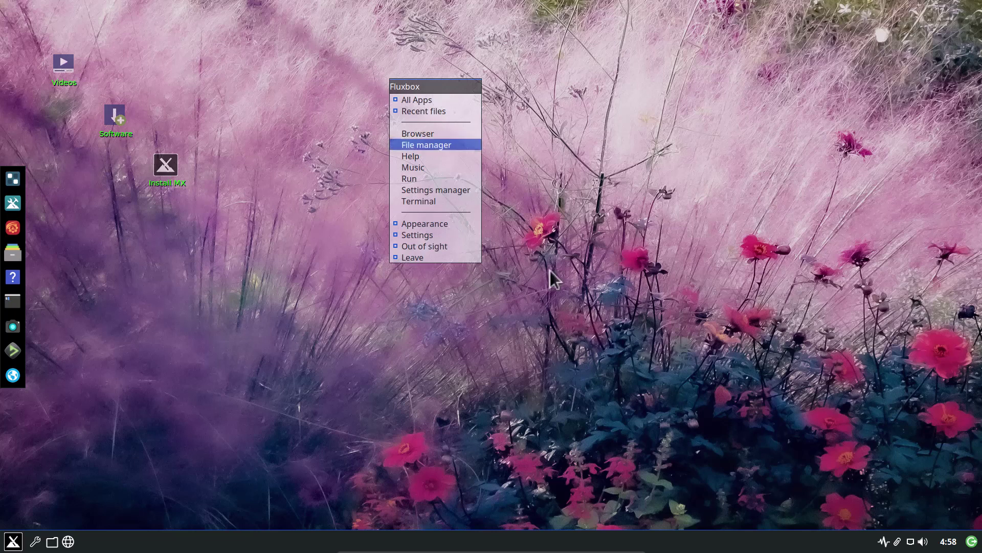
pyautogui.moveTo(456, 212)
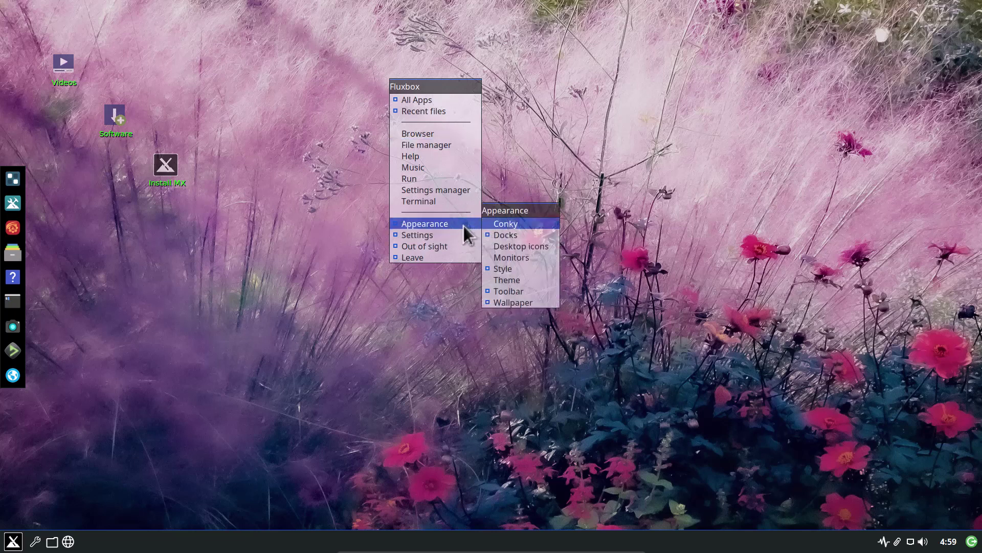
pyautogui.moveTo(514, 305)
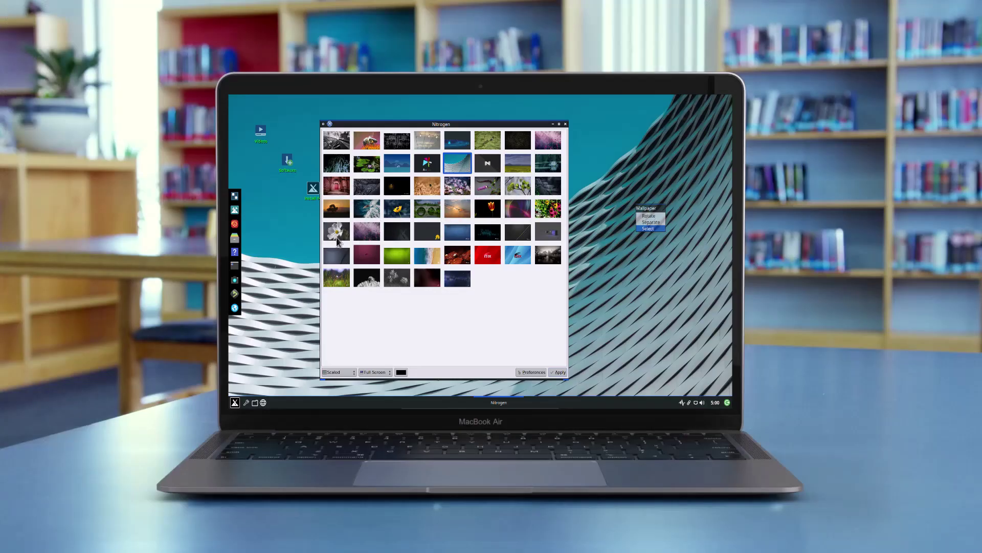
pyautogui.click(335, 279)
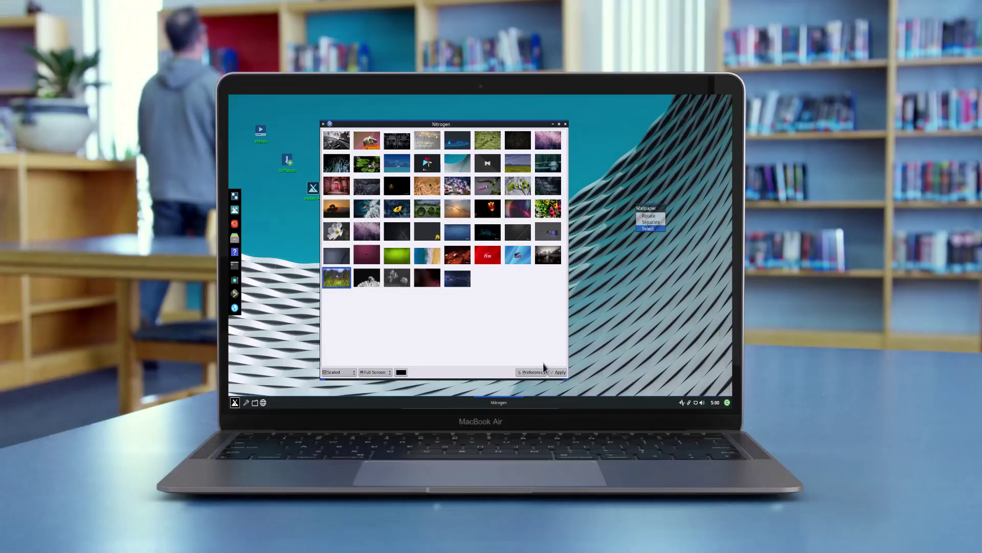
pyautogui.click(559, 372)
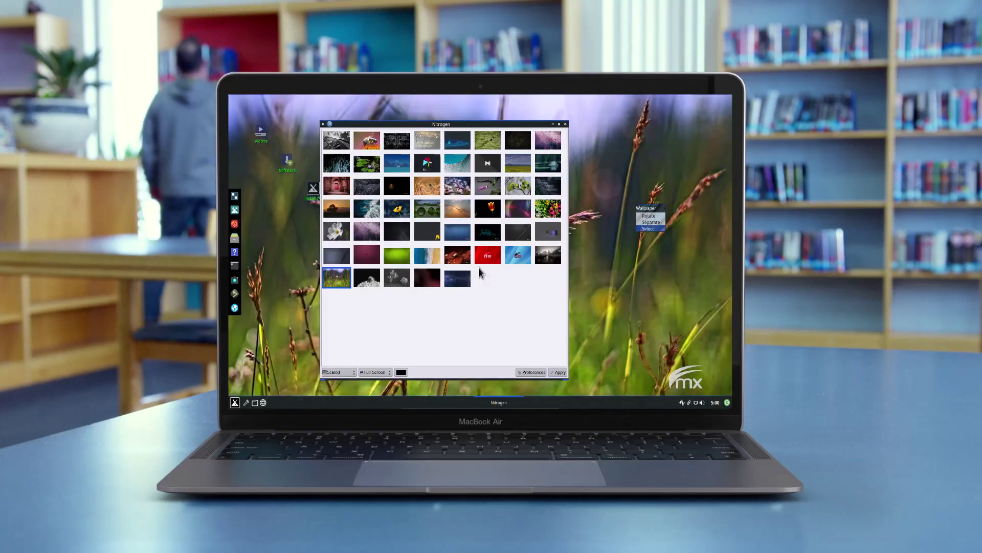
# Step: Move the Nitrogen window aside, apply the red leaves wallpaper with water droplets, and close Nitrogen
pyautogui.moveTo(432, 124); pyautogui.dragTo(492, 111)
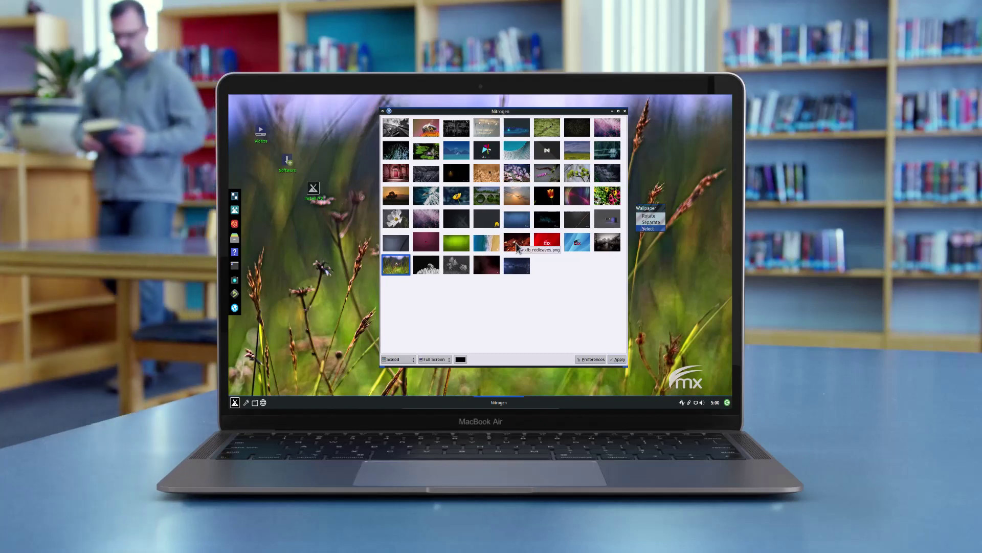
pyautogui.click(517, 246)
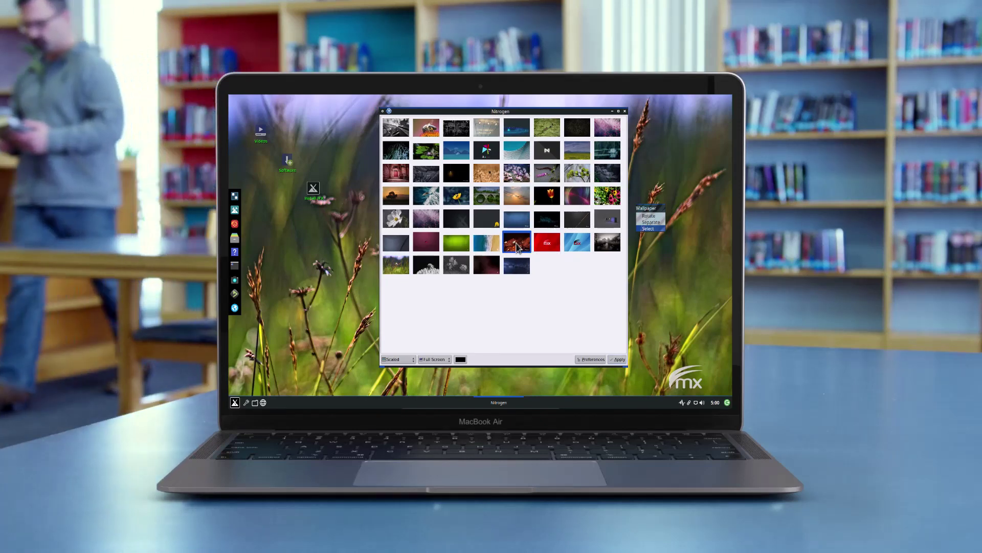
pyautogui.click(618, 360)
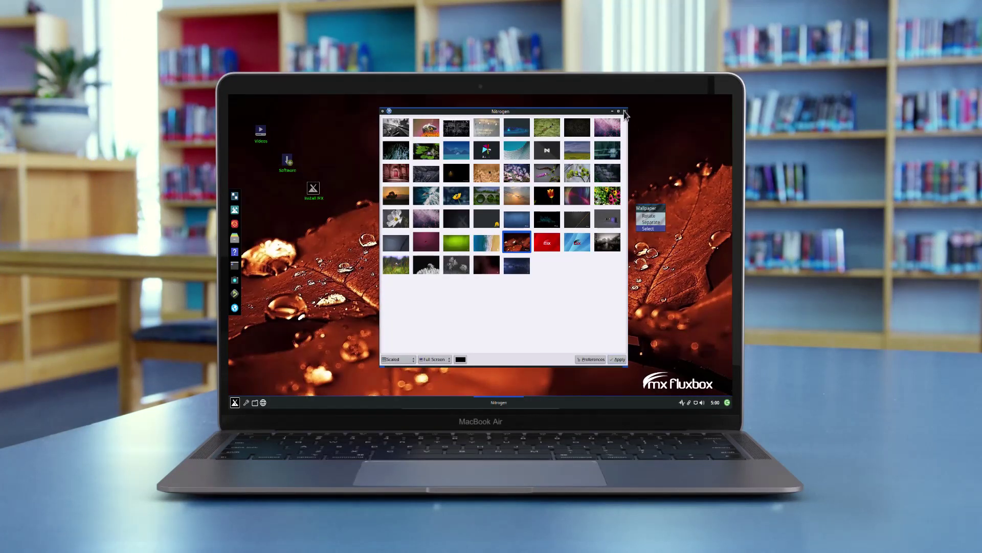
pyautogui.click(625, 112)
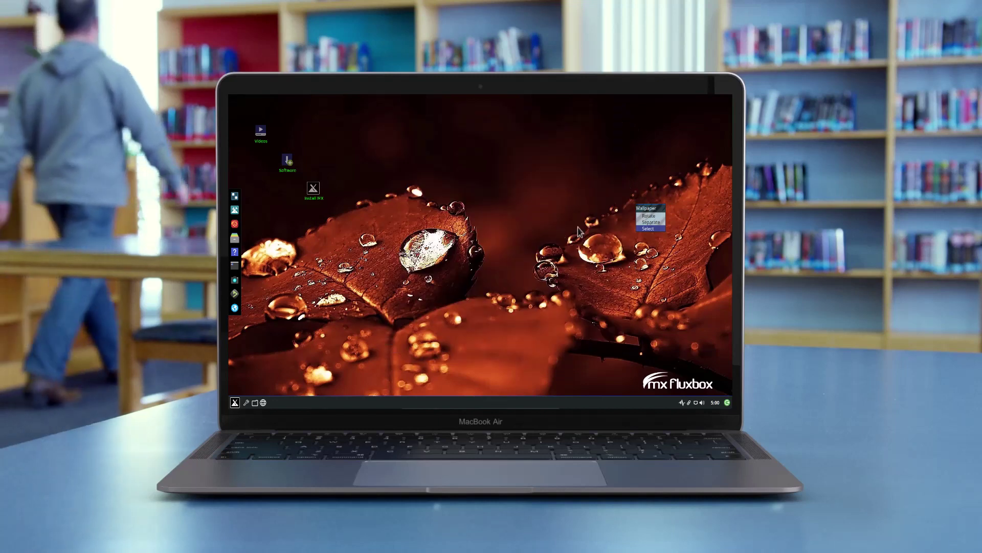